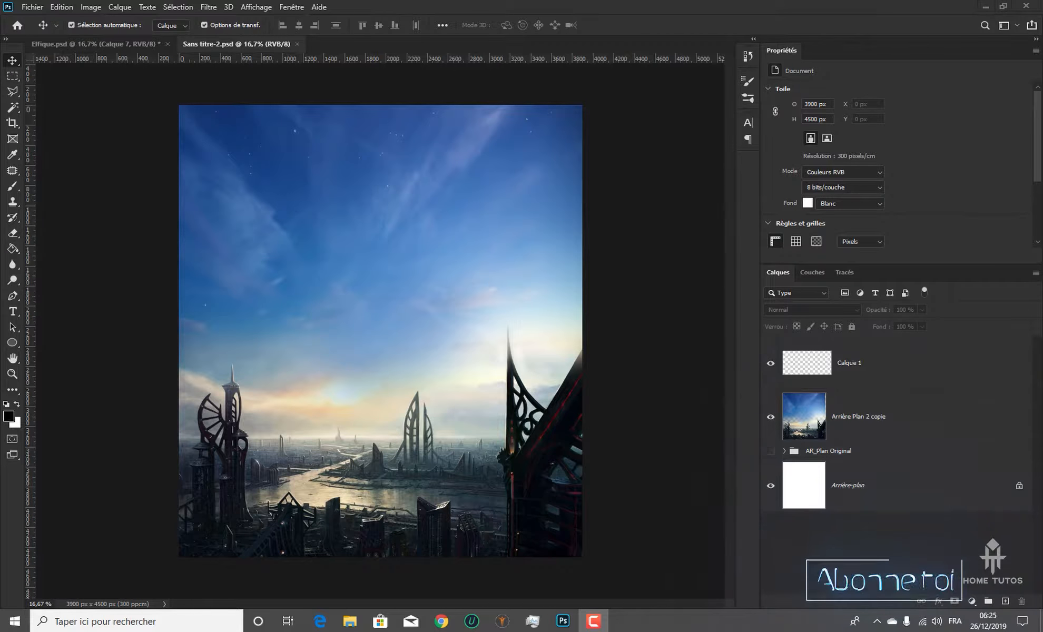
# Open the Personnage image from the Nouvelle formation folder as a separate Photoshop document
pyautogui.moveTo(0, 12); pyautogui.dragTo(602, 38)
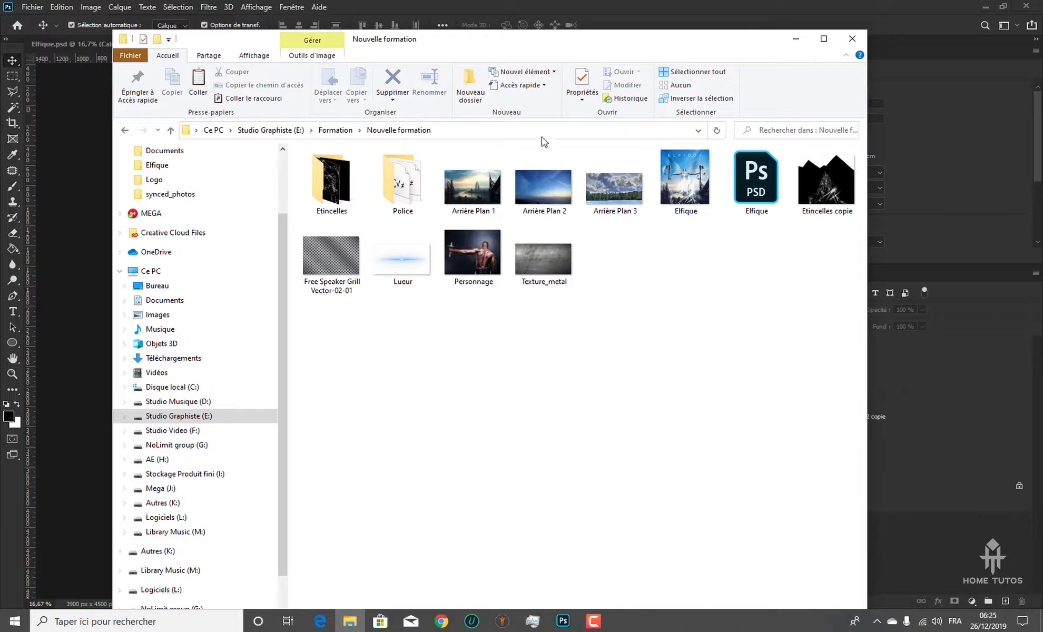
pyautogui.moveTo(526, 42); pyautogui.dragTo(456, 16)
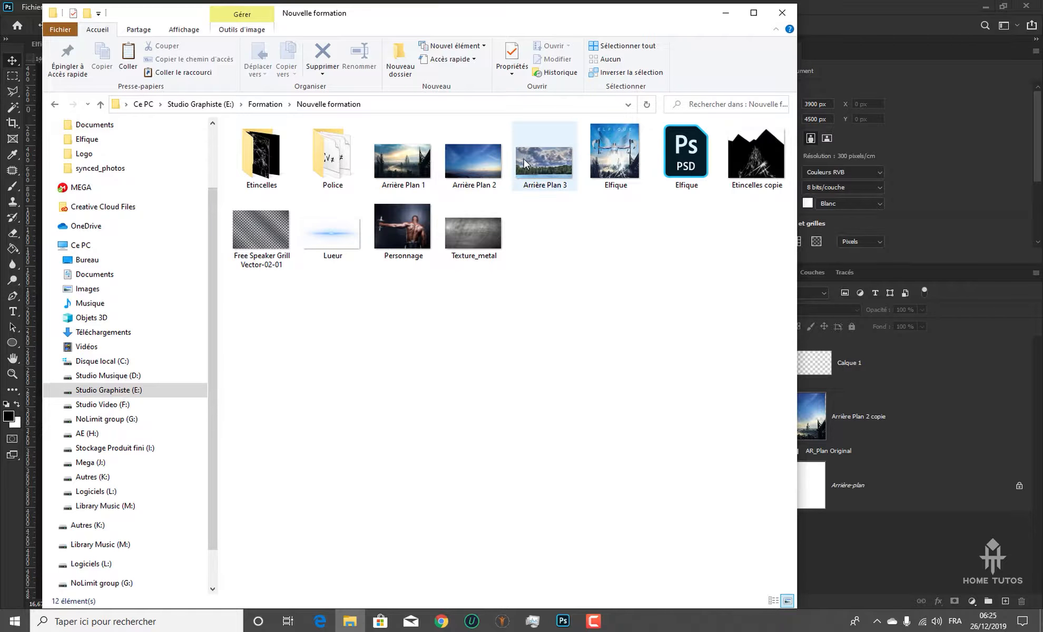
pyautogui.moveTo(585, 8); pyautogui.dragTo(455, 55)
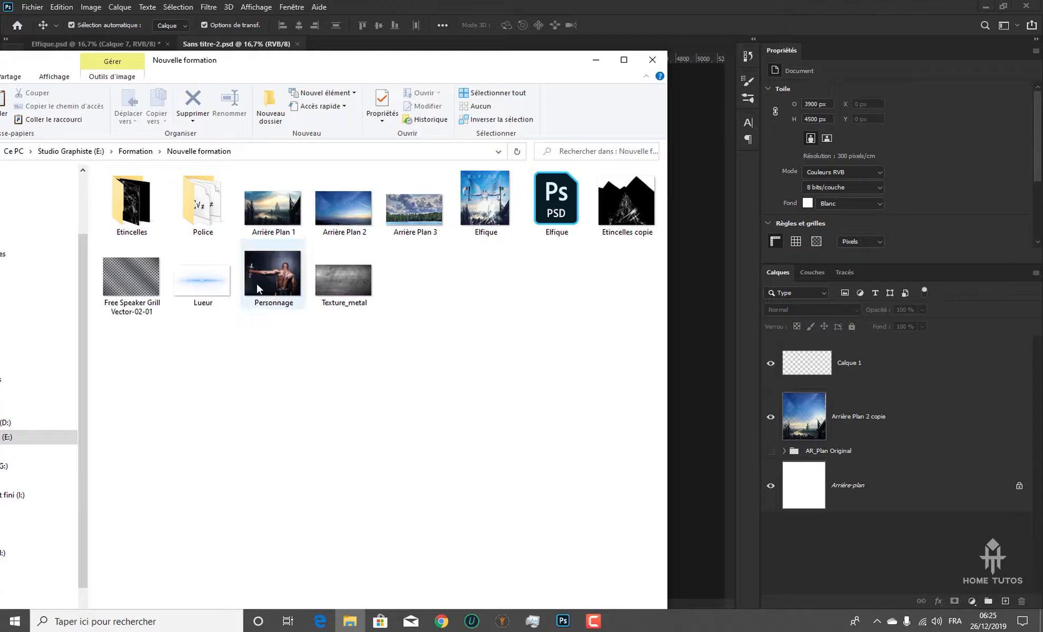
pyautogui.click(281, 274)
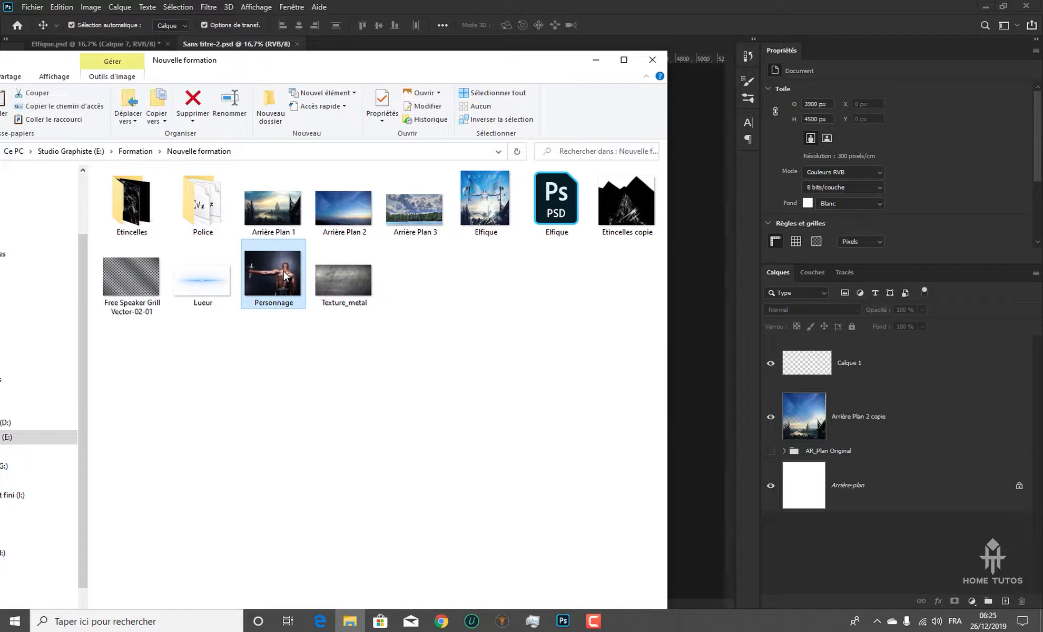
pyautogui.moveTo(285, 280); pyautogui.dragTo(677, 26)
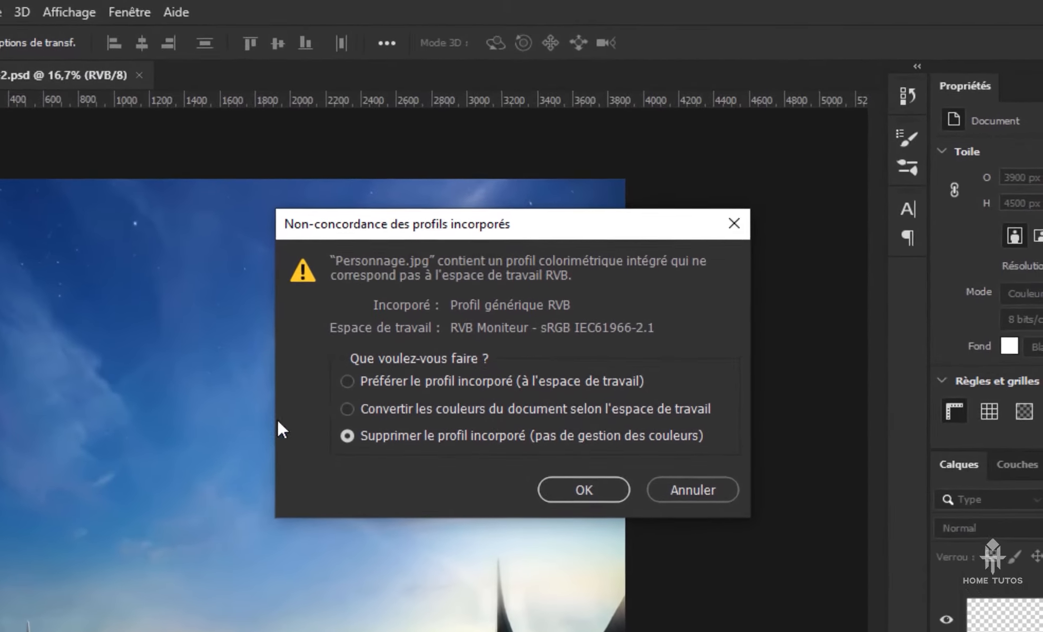
# Resolve the embedded profile mismatch by converting the document's colours to the working space
pyautogui.moveTo(423, 224); pyautogui.dragTo(443, 367)
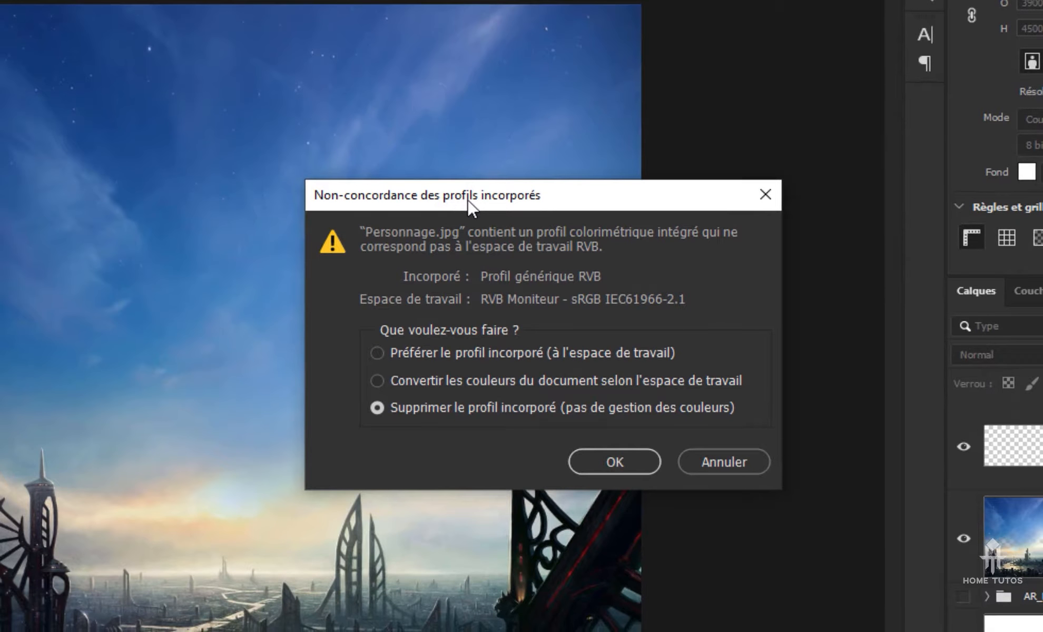
pyautogui.moveTo(481, 221); pyautogui.dragTo(392, 172)
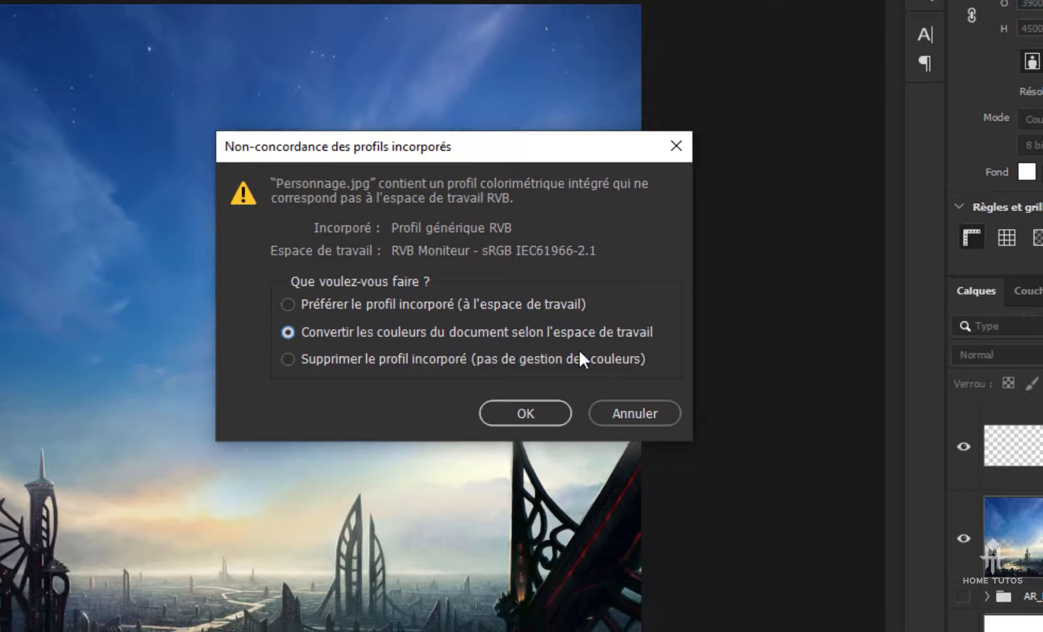
pyautogui.click(554, 414)
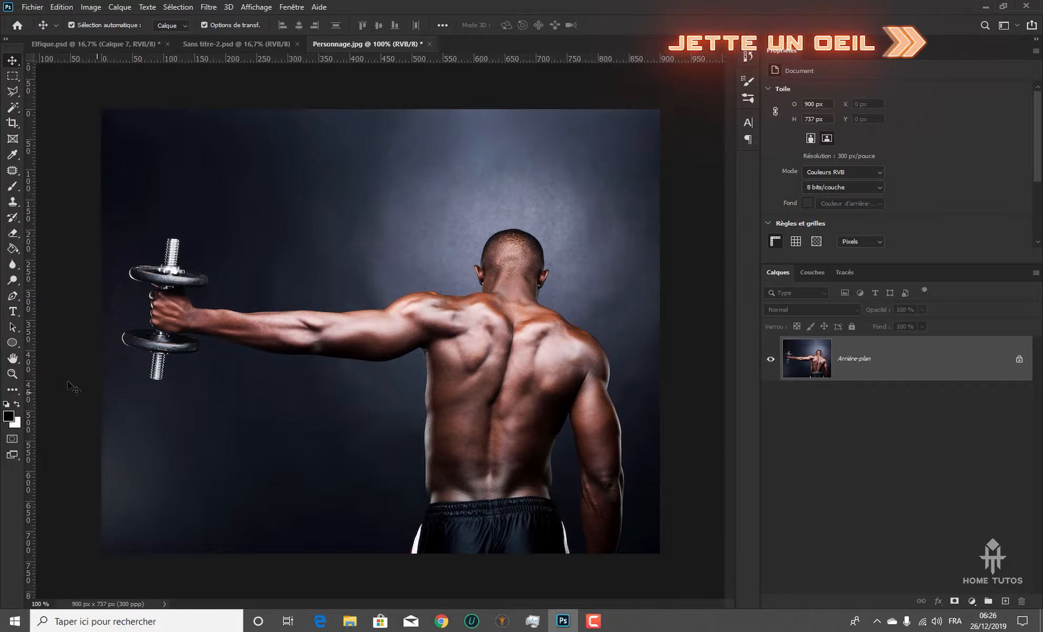
# Select the man with the Object Selection tool in Rectangle mode, framing his whole body and the dumbbell
pyautogui.click(13, 297)
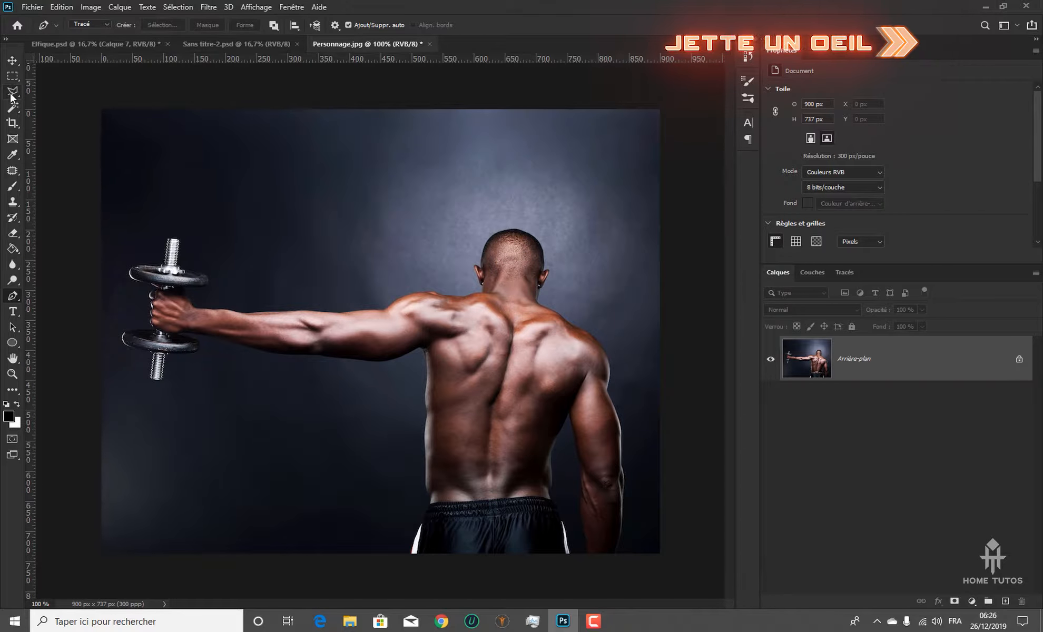
pyautogui.click(13, 93)
pyautogui.click(13, 107)
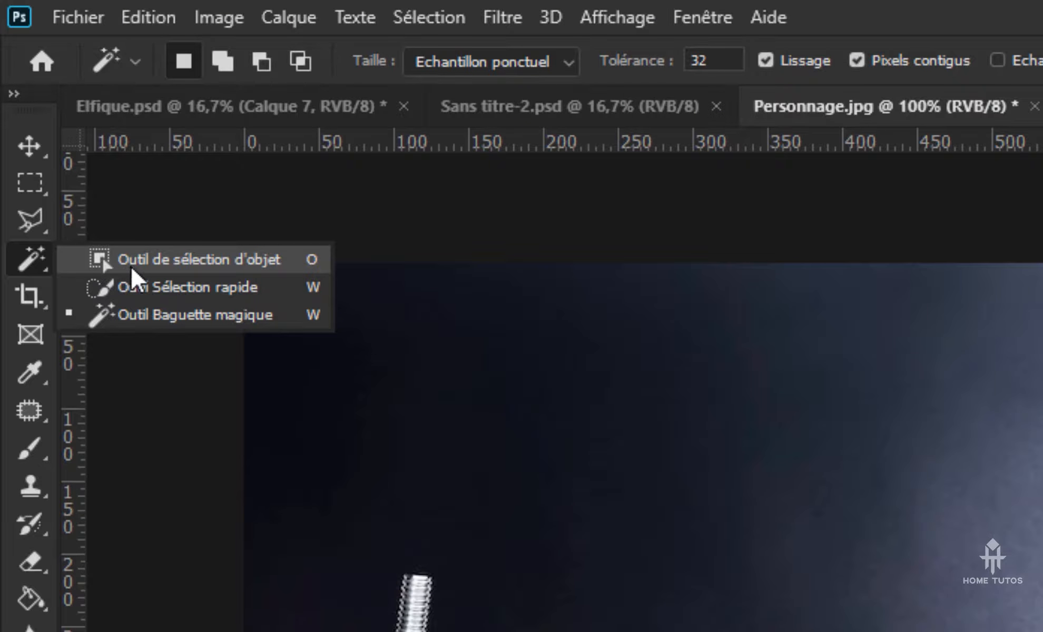
pyautogui.click(316, 261)
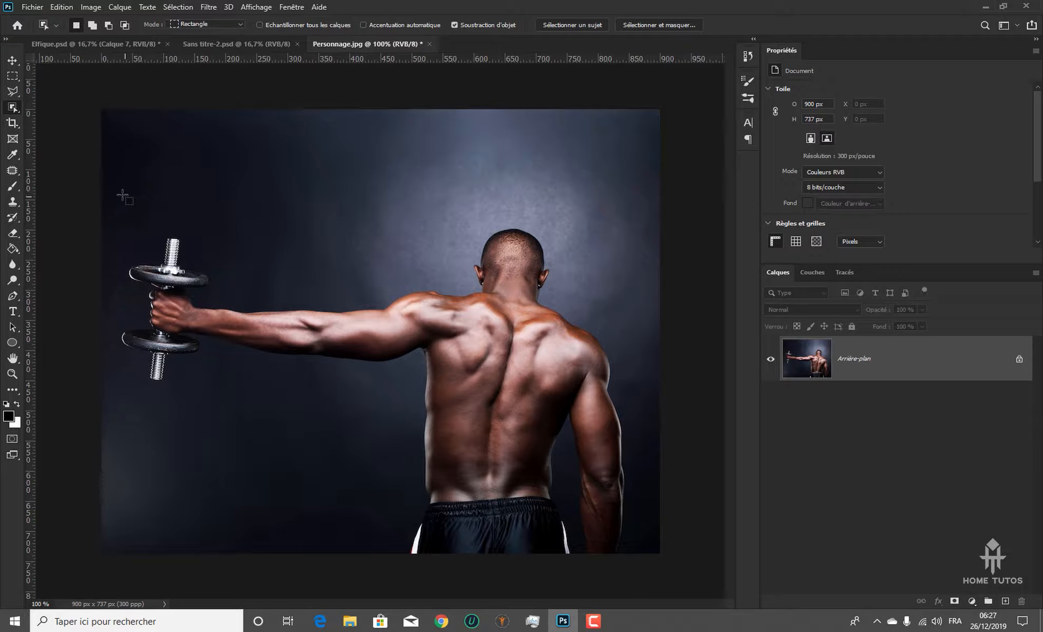
pyautogui.moveTo(119, 184); pyautogui.dragTo(631, 565)
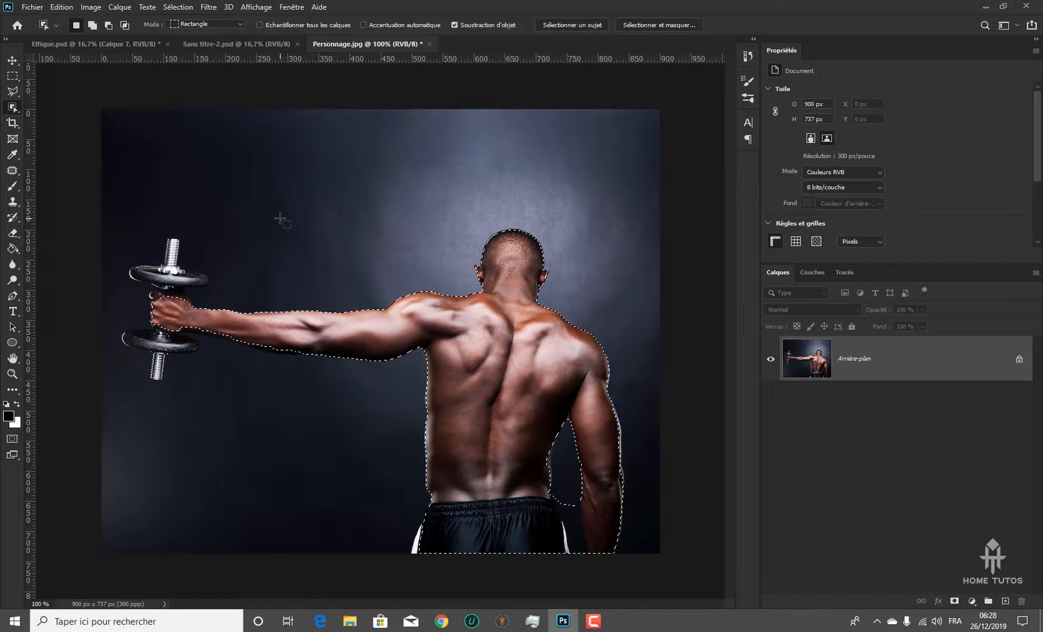
# Examine the selection's edges around the head, shoulders, arm and dumbbell, and clear the selection
pyautogui.hotkey('ctrl', '+')
pyautogui.hotkey('ctrl', '+')
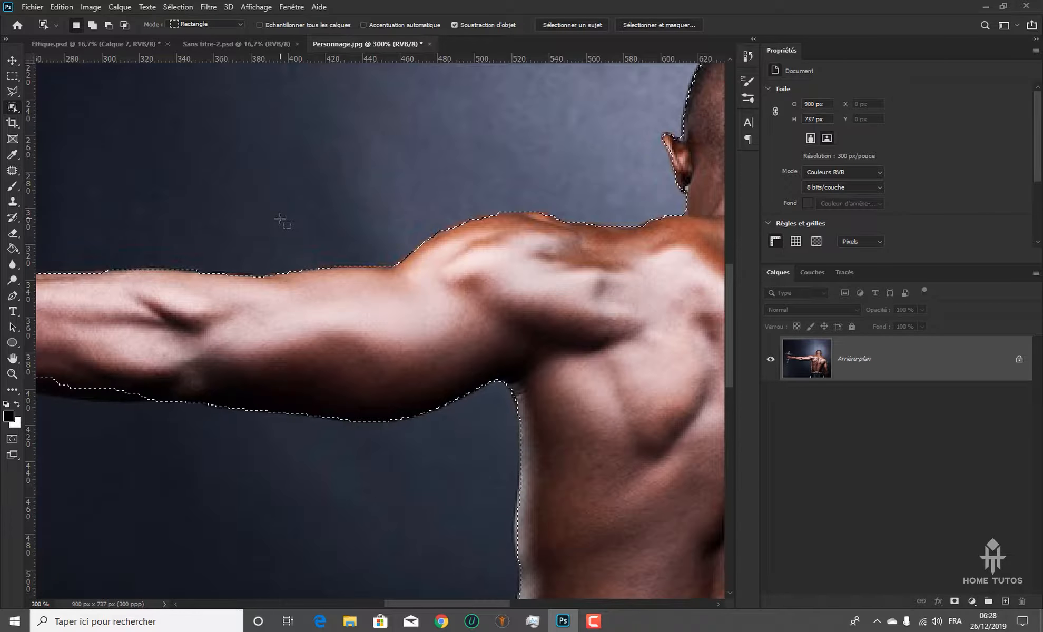
pyautogui.moveTo(401, 230); pyautogui.dragTo(306, 319)
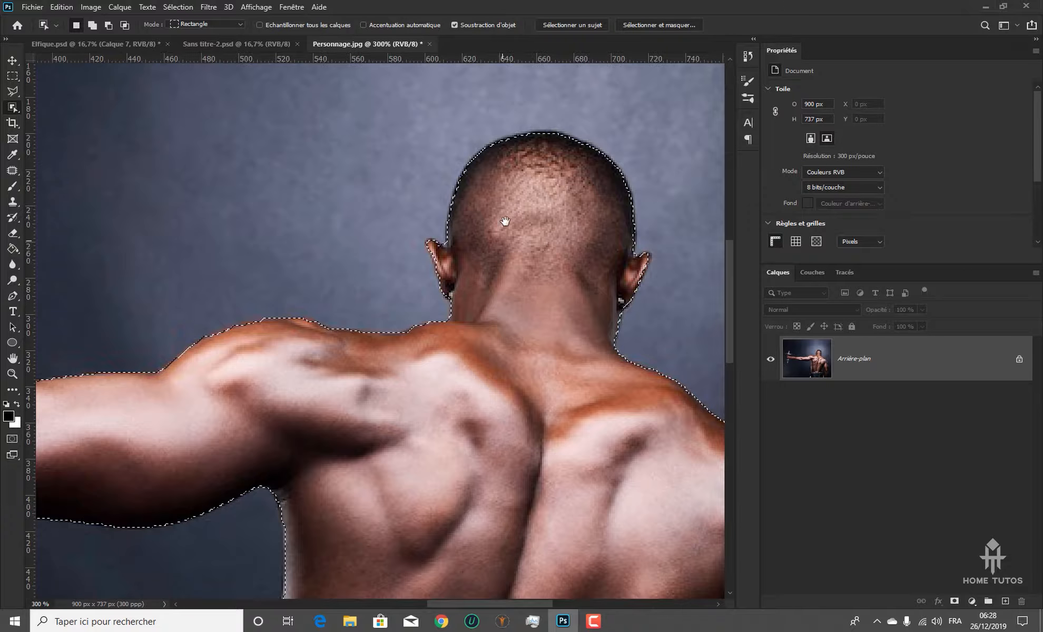
pyautogui.moveTo(502, 221)
pyautogui.mouseDown()
pyautogui.moveTo(245, 240)
pyautogui.moveTo(265, 258)
pyautogui.moveTo(496, 222)
pyautogui.mouseUp()
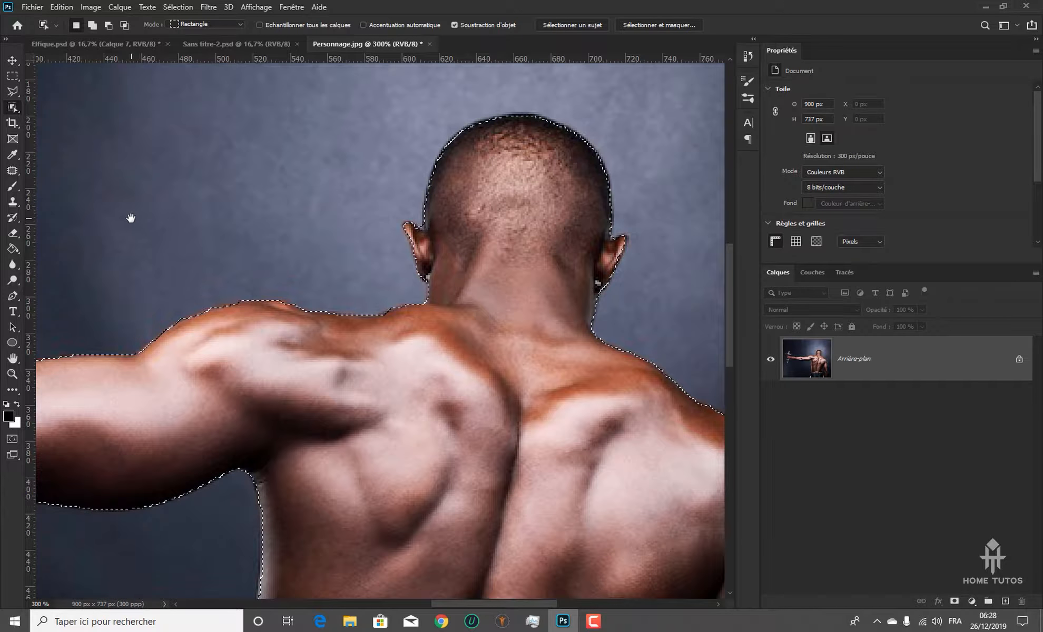
pyautogui.moveTo(81, 230); pyautogui.dragTo(413, 173)
pyautogui.moveTo(319, 230); pyautogui.dragTo(518, 242)
pyautogui.moveTo(183, 183); pyautogui.dragTo(347, 214)
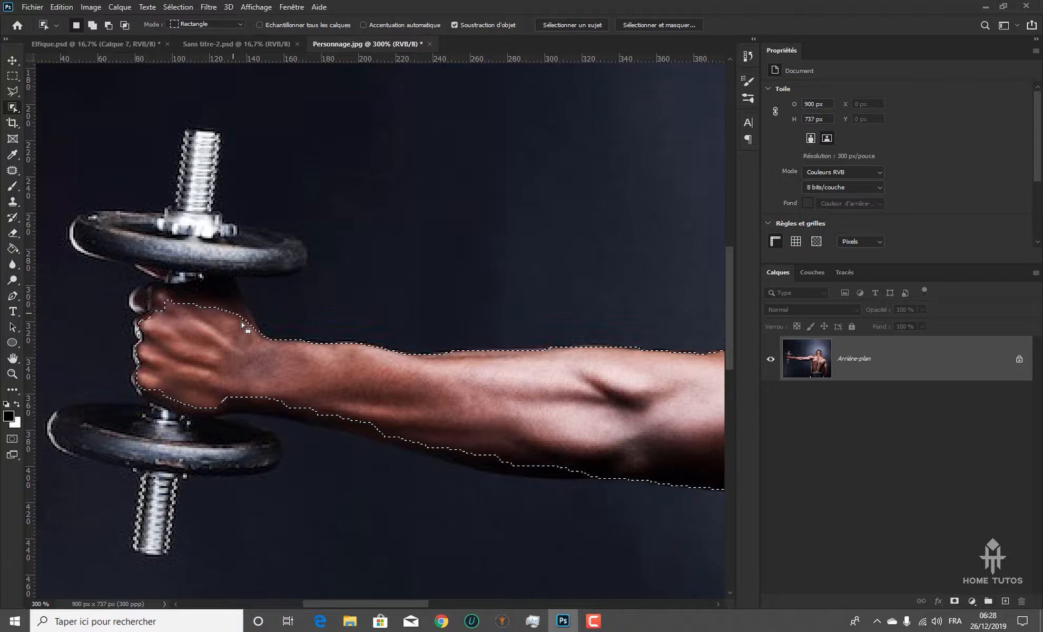
pyautogui.hotkey('ctrl', '-')
pyautogui.hotkey('ctrl', '-')
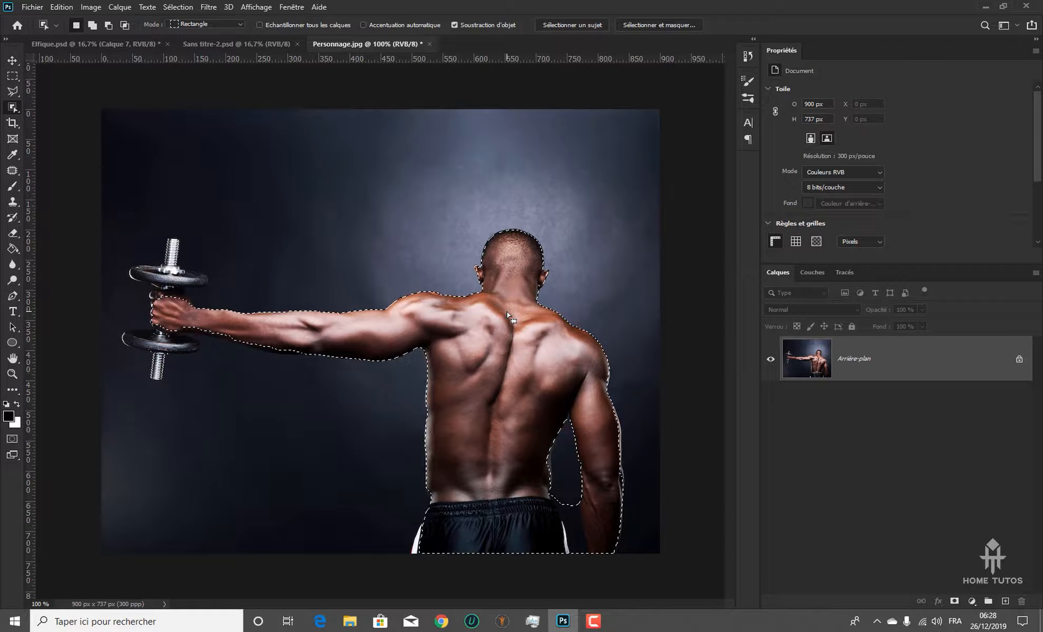
pyautogui.scroll(2, 507, 311)
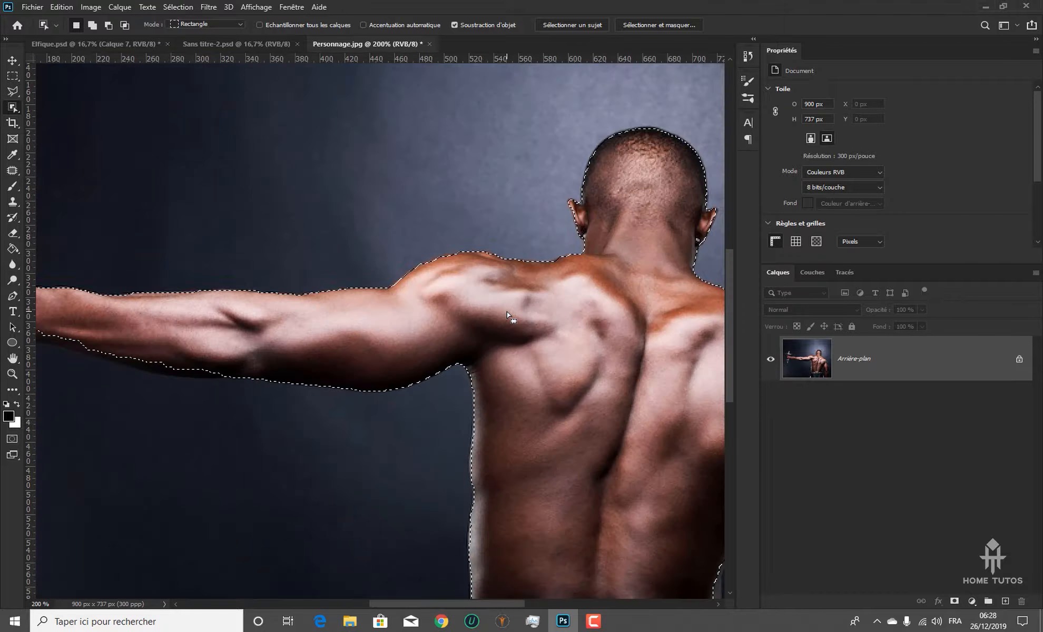
pyautogui.moveTo(527, 309); pyautogui.dragTo(234, 369)
pyautogui.moveTo(384, 320); pyautogui.dragTo(306, 357)
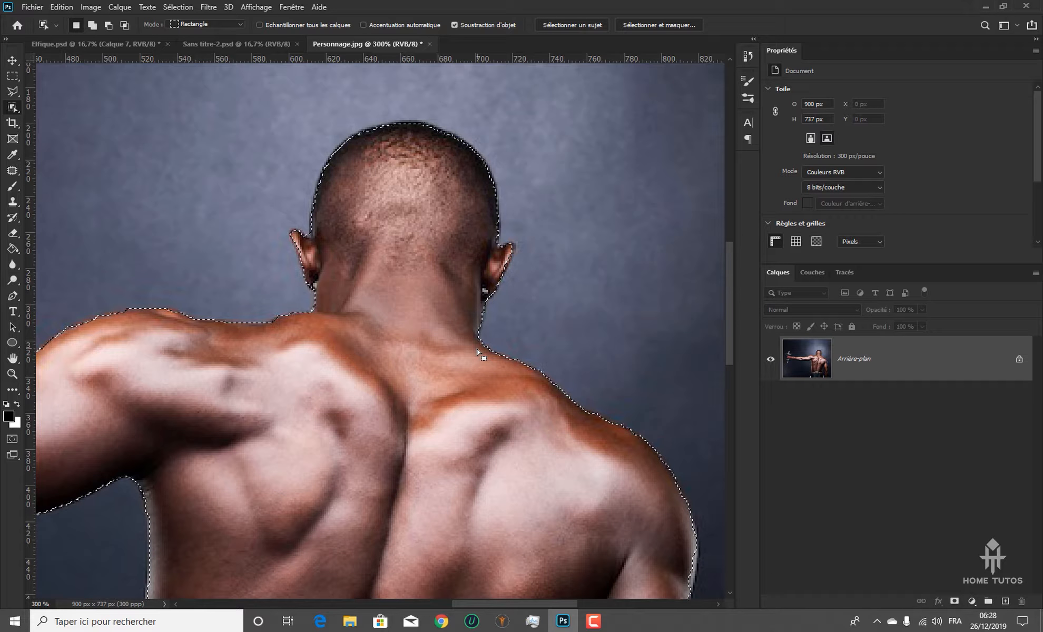
pyautogui.hotkey('ctrl', '-')
pyautogui.hotkey('ctrl', '-')
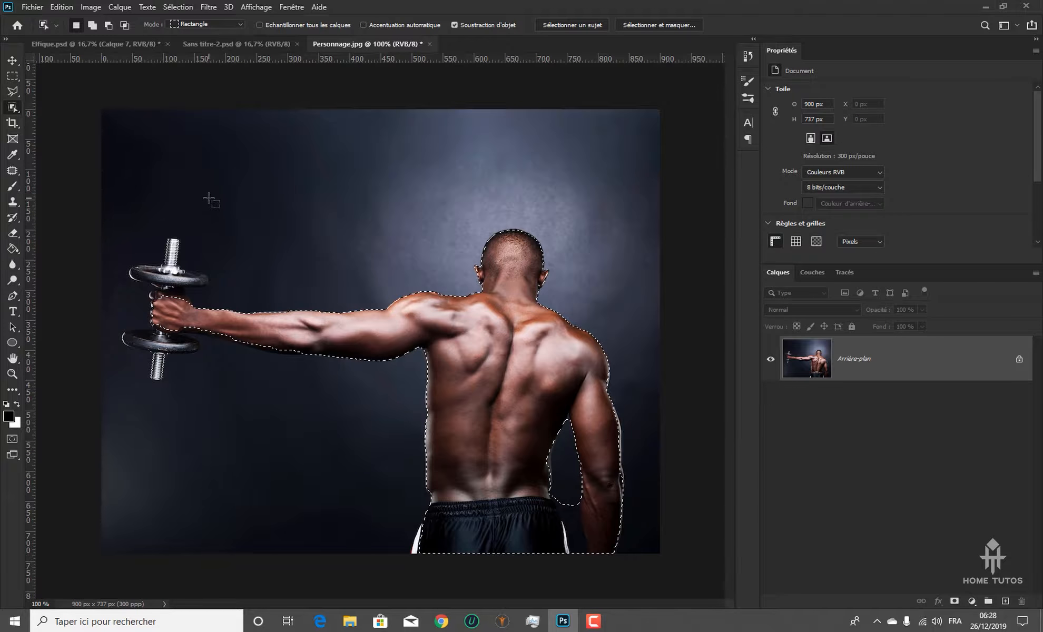
pyautogui.hotkey('ctrl', 'd')
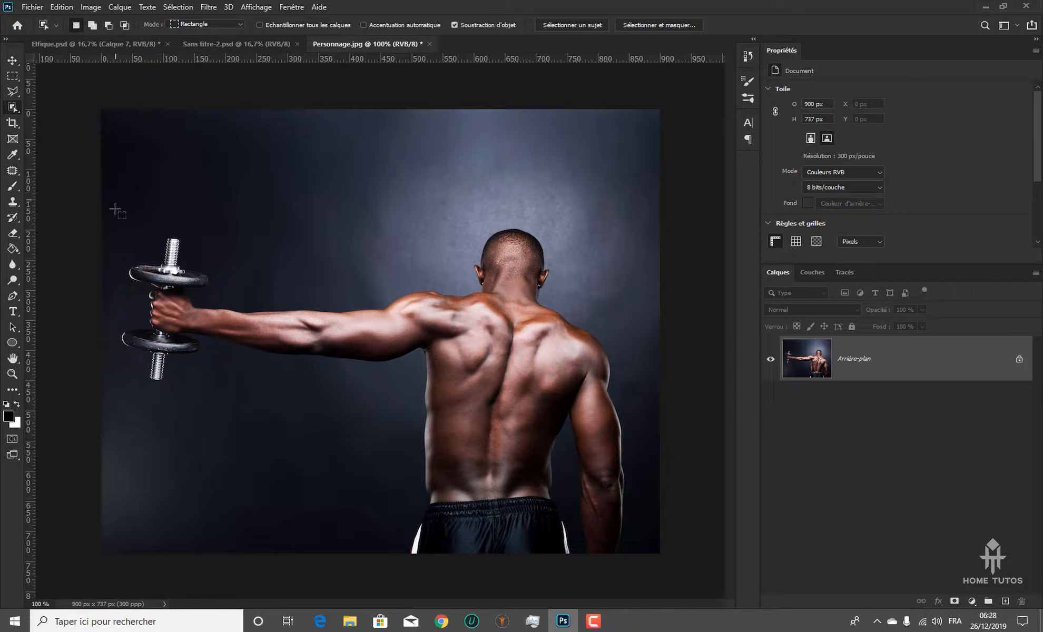
# Start a Pen tool path along the underside of the fist, curving around the little finger and ending on a corner anchor
pyautogui.click(12, 296)
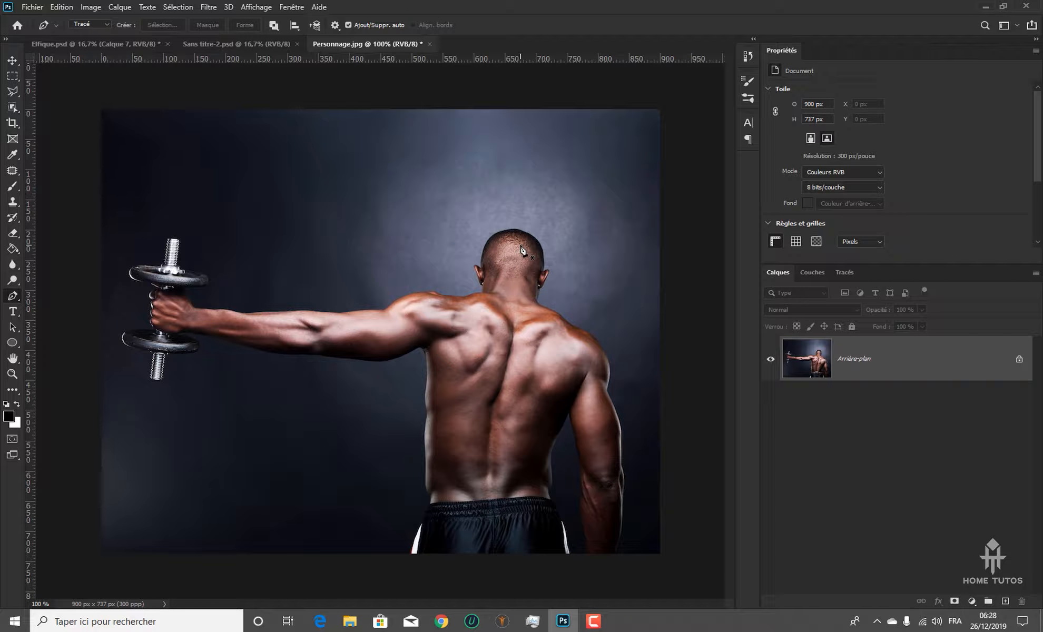
pyautogui.hotkey('ctrl', '+')
pyautogui.hotkey('ctrl', '+')
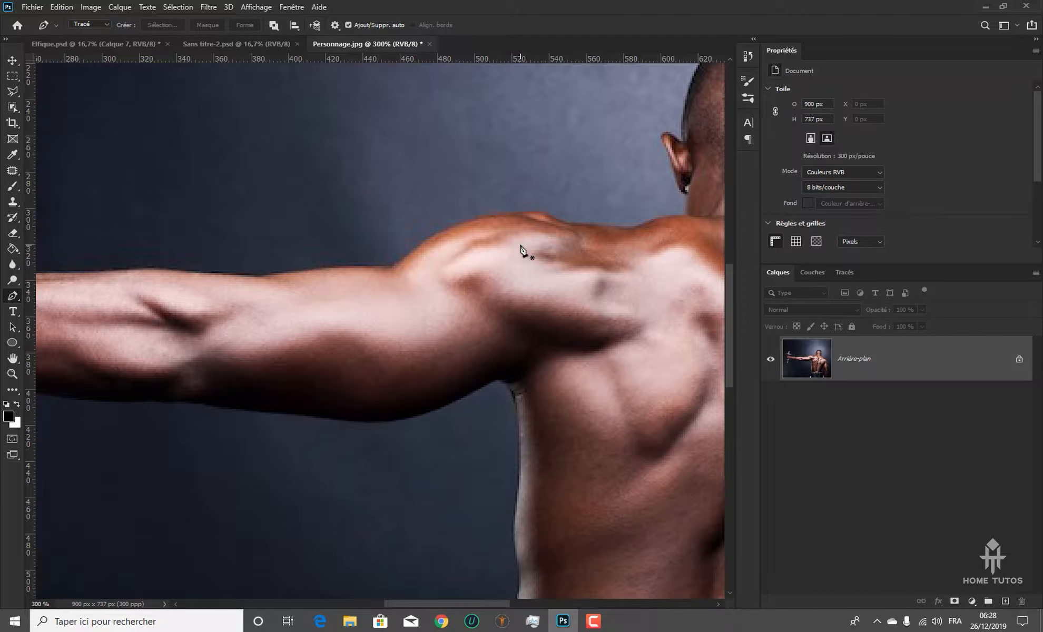
pyautogui.moveTo(391, 247); pyautogui.dragTo(500, 276)
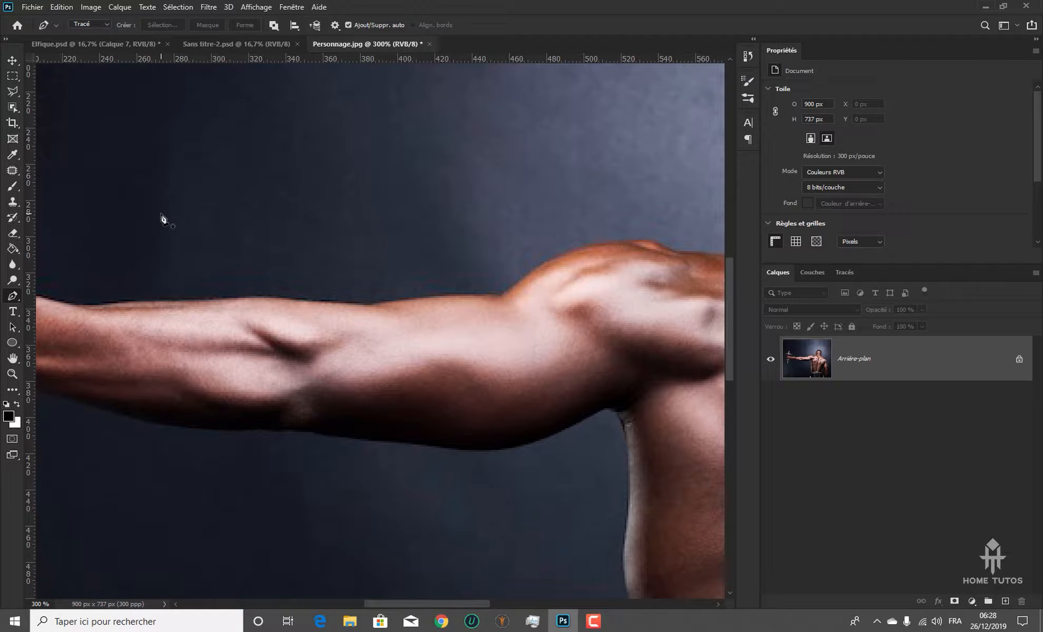
pyautogui.click(10, 108)
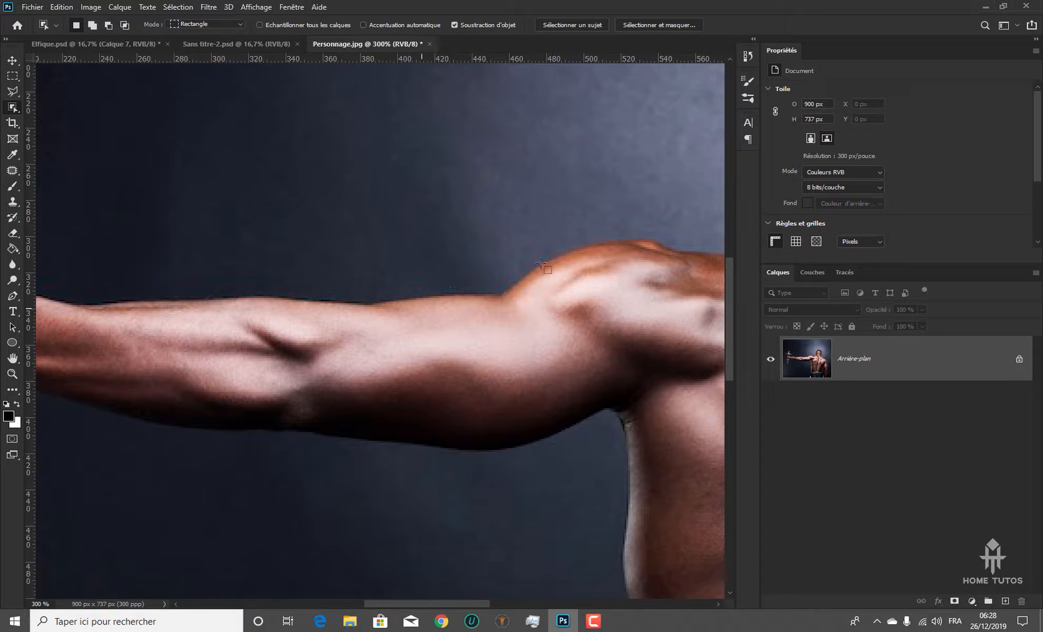
pyautogui.moveTo(190, 184); pyautogui.dragTo(529, 179)
pyautogui.moveTo(269, 271); pyautogui.dragTo(310, 233)
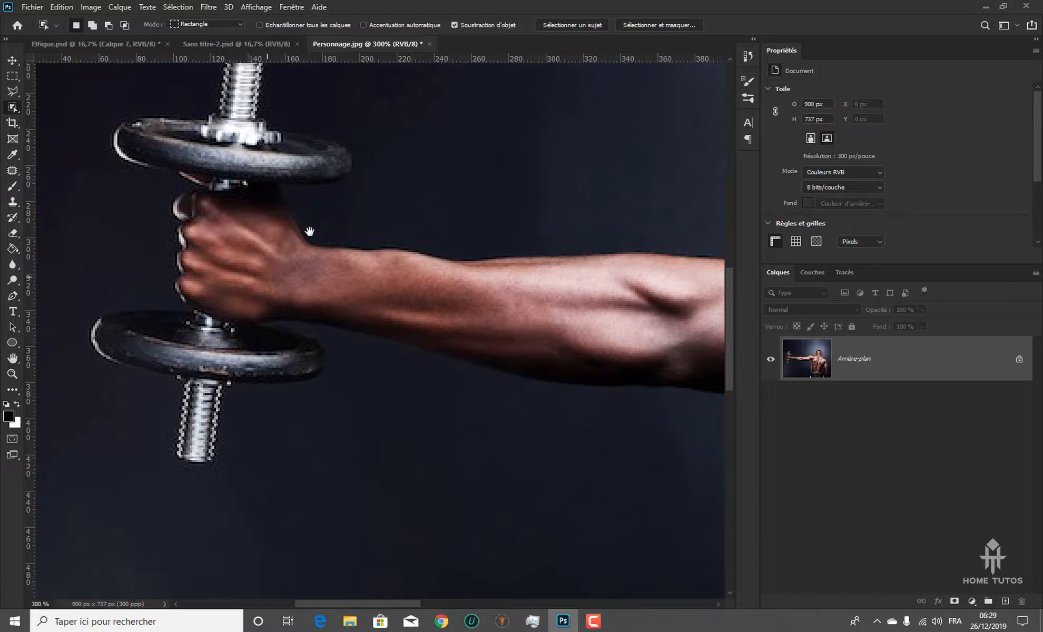
pyautogui.moveTo(222, 324); pyautogui.dragTo(282, 342)
pyautogui.click(12, 298)
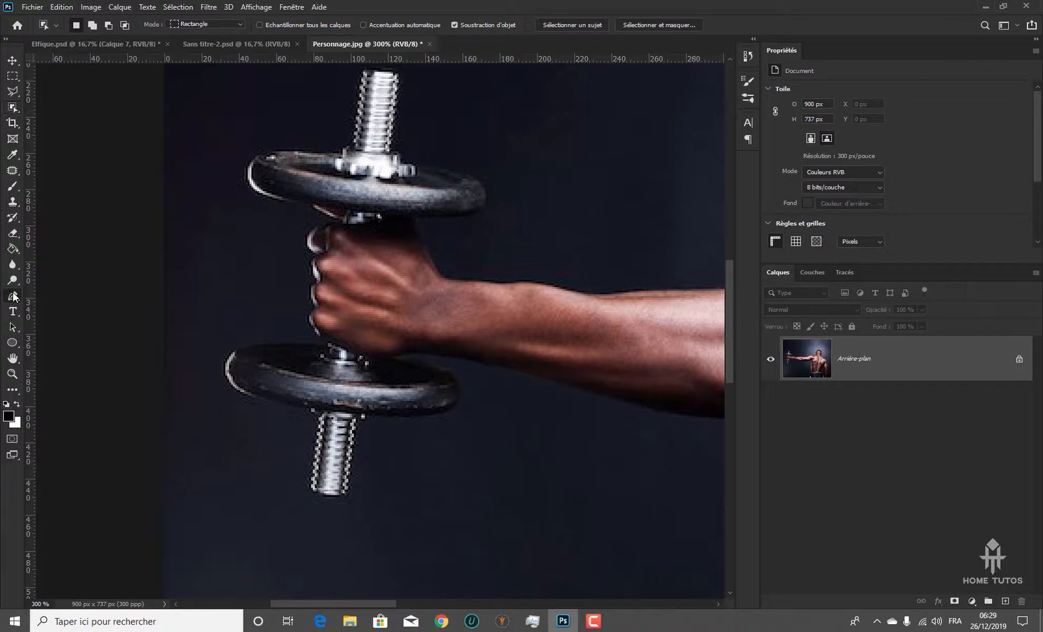
pyautogui.scroll(2, 377, 378)
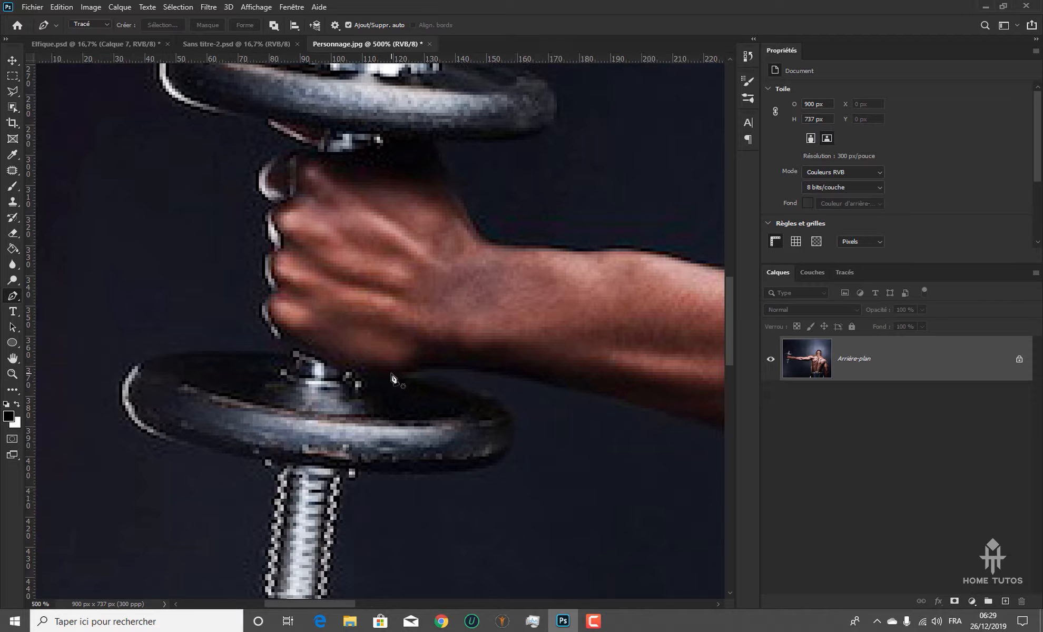
pyautogui.scroll(1, 393, 378)
pyautogui.moveTo(343, 377); pyautogui.dragTo(246, 429)
pyautogui.scroll(-1, 326, 406)
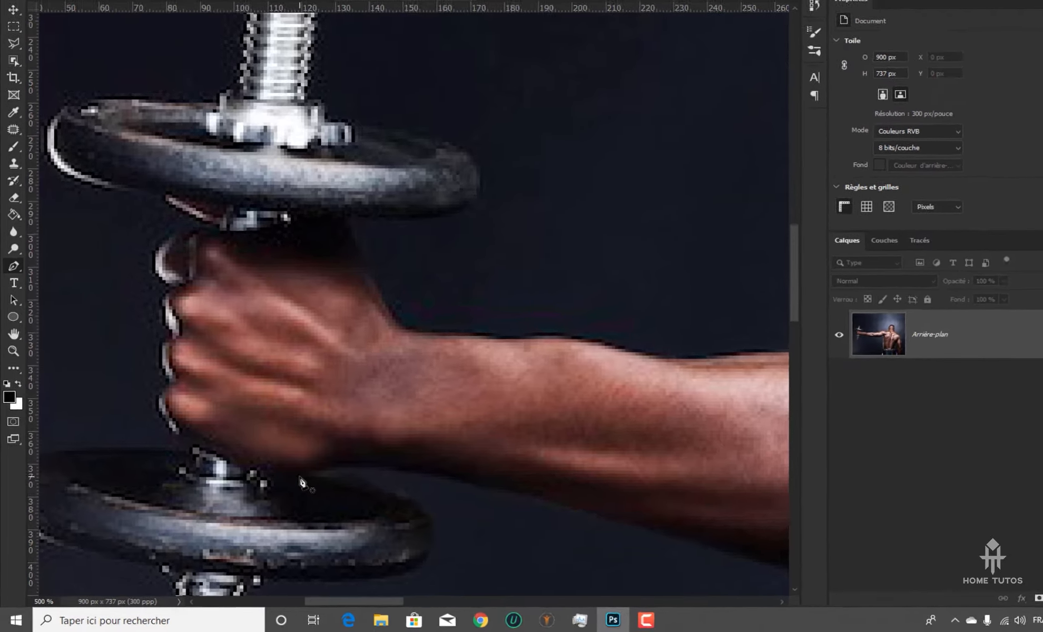
pyautogui.moveTo(283, 487); pyautogui.dragTo(316, 486)
pyautogui.moveTo(375, 291); pyautogui.dragTo(328, 271)
pyautogui.moveTo(290, 202); pyautogui.dragTo(309, 165)
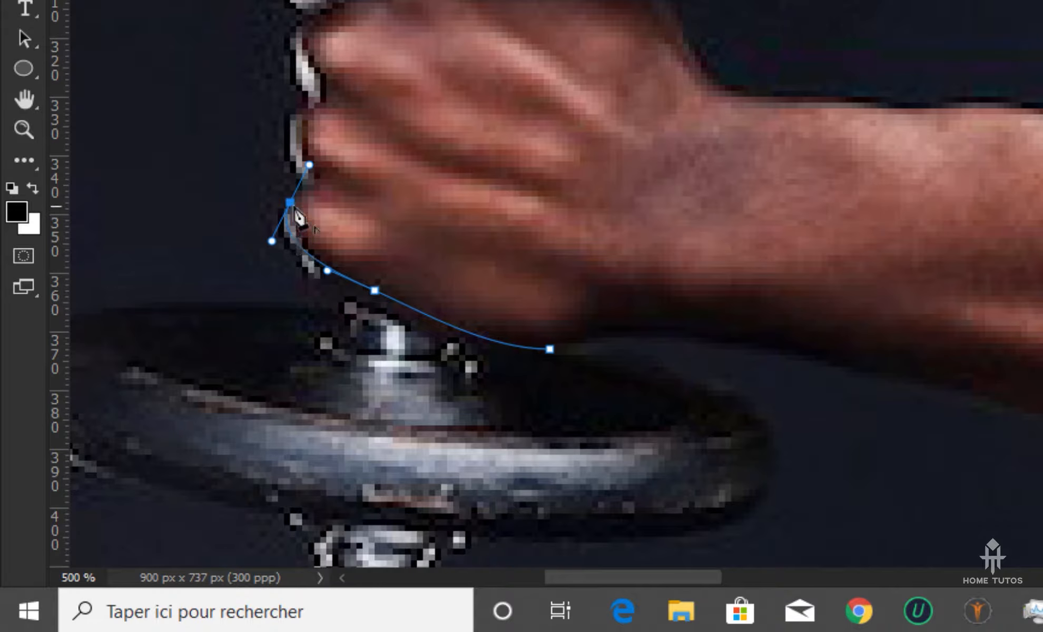
pyautogui.keyDown('alt'); pyautogui.click(290, 202); pyautogui.keyUp('alt')
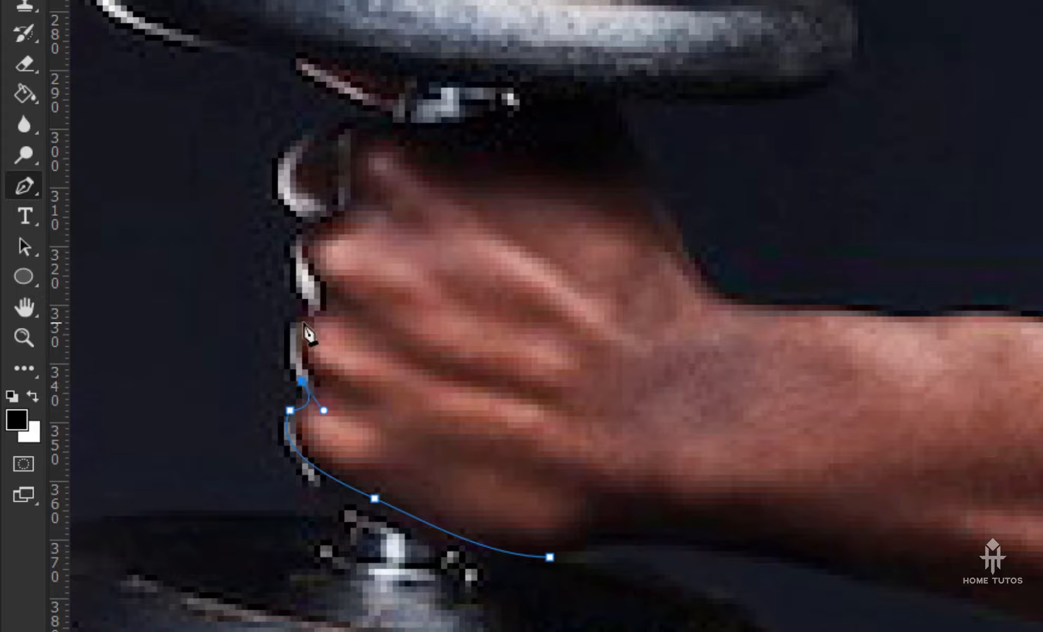
# Continue the path up the knuckle edges of the fist with curved segments, ending on a corner anchor just below the index finger
pyautogui.moveTo(301, 316); pyautogui.dragTo(270, 254)
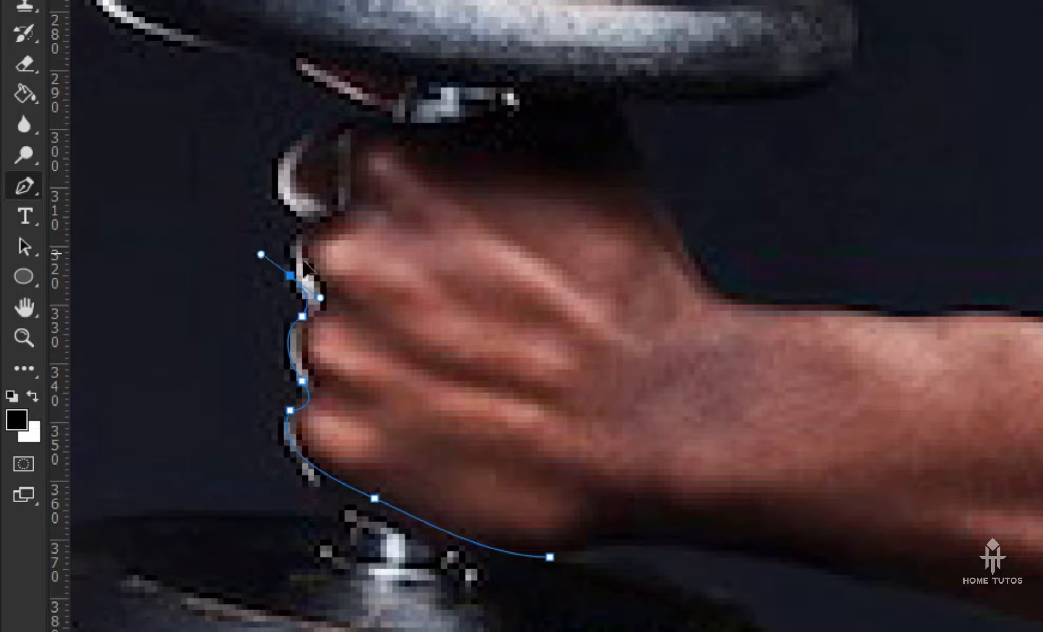
pyautogui.keyDown('alt'); pyautogui.click(290, 275); pyautogui.keyUp('alt')
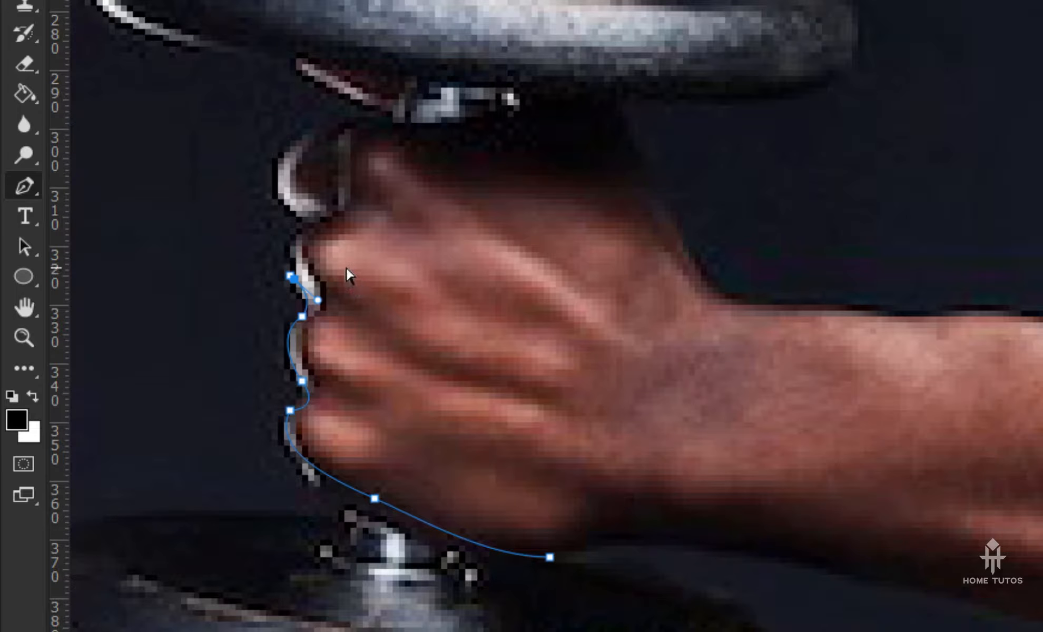
pyautogui.hotkey('ctrl', 'z')
pyautogui.keyDown('alt'); pyautogui.click(290, 276); pyautogui.keyUp('alt')
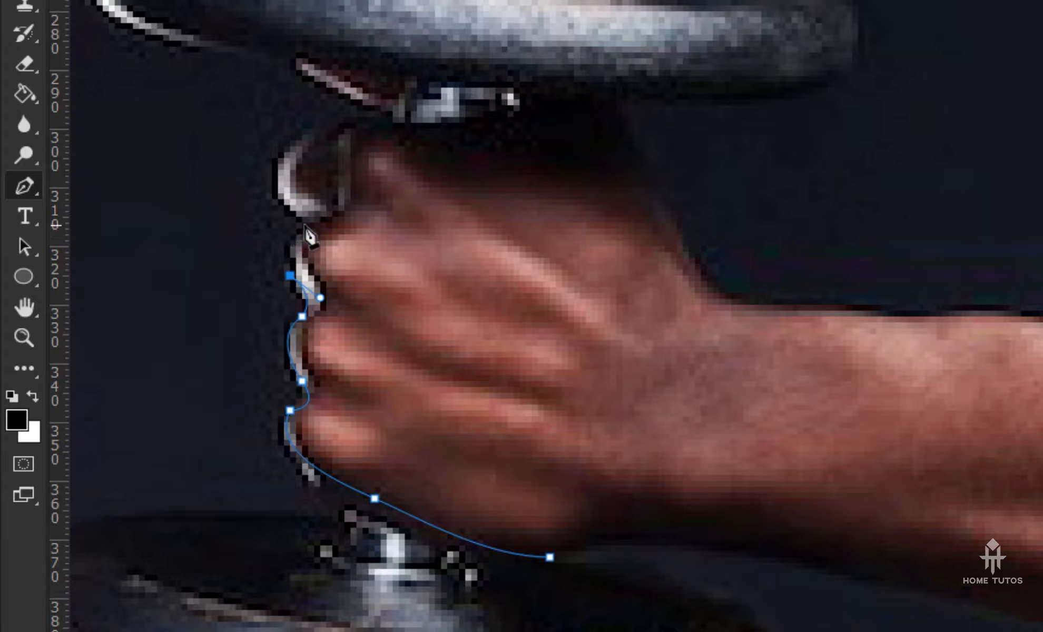
pyautogui.moveTo(308, 222); pyautogui.dragTo(338, 209)
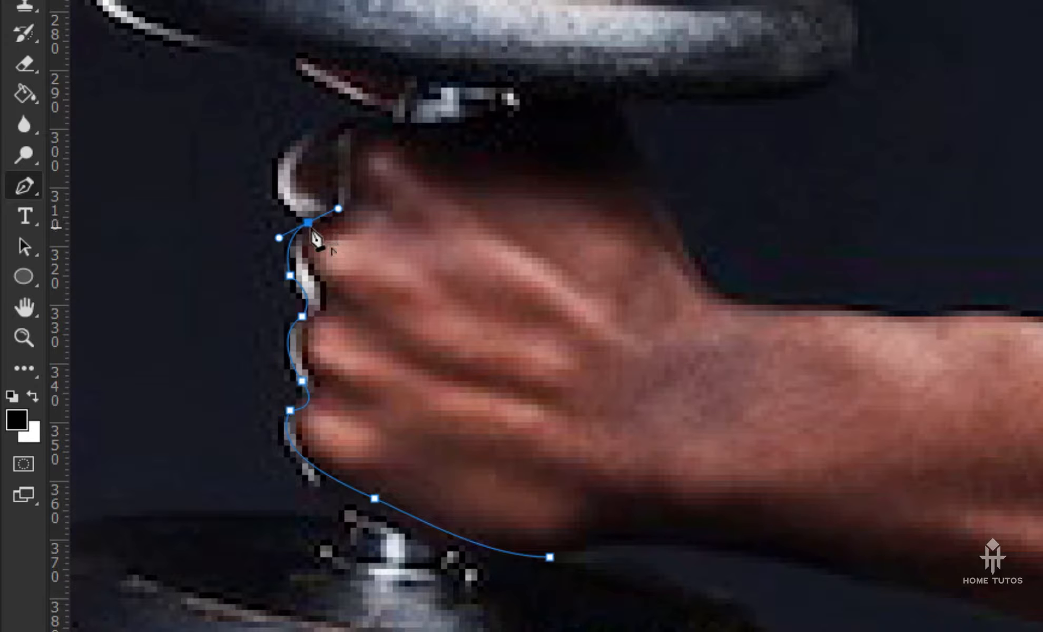
pyautogui.keyDown('alt'); pyautogui.click(308, 222); pyautogui.keyUp('alt')
# Curve the path around the outside of the index finger, adjusting the anchor below it and its handles to fit the edge
pyautogui.hotkey('ctrl', '+')
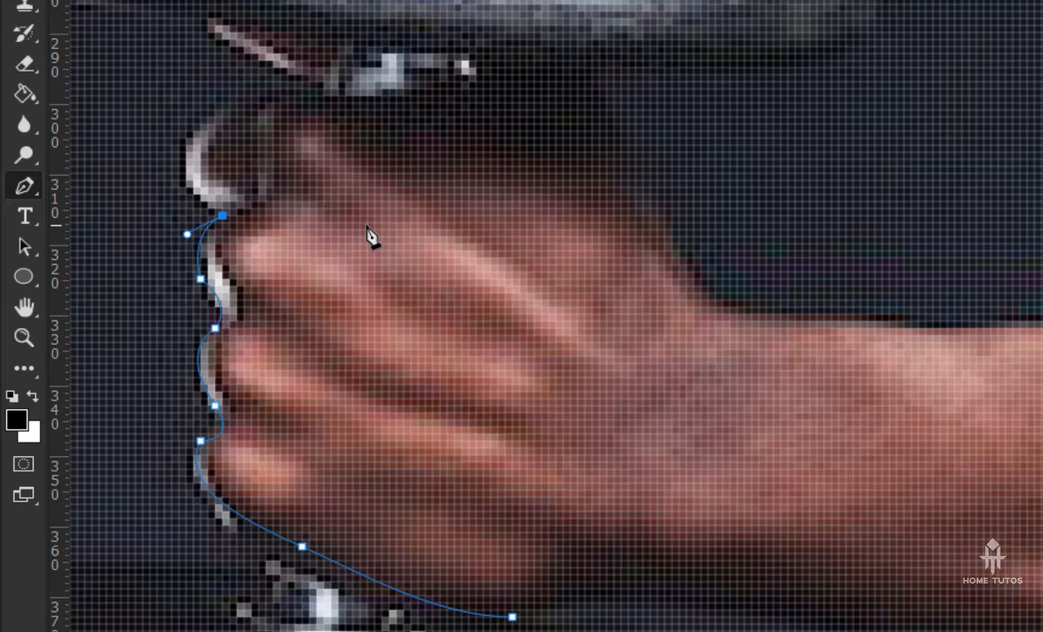
pyautogui.moveTo(269, 228); pyautogui.dragTo(574, 409)
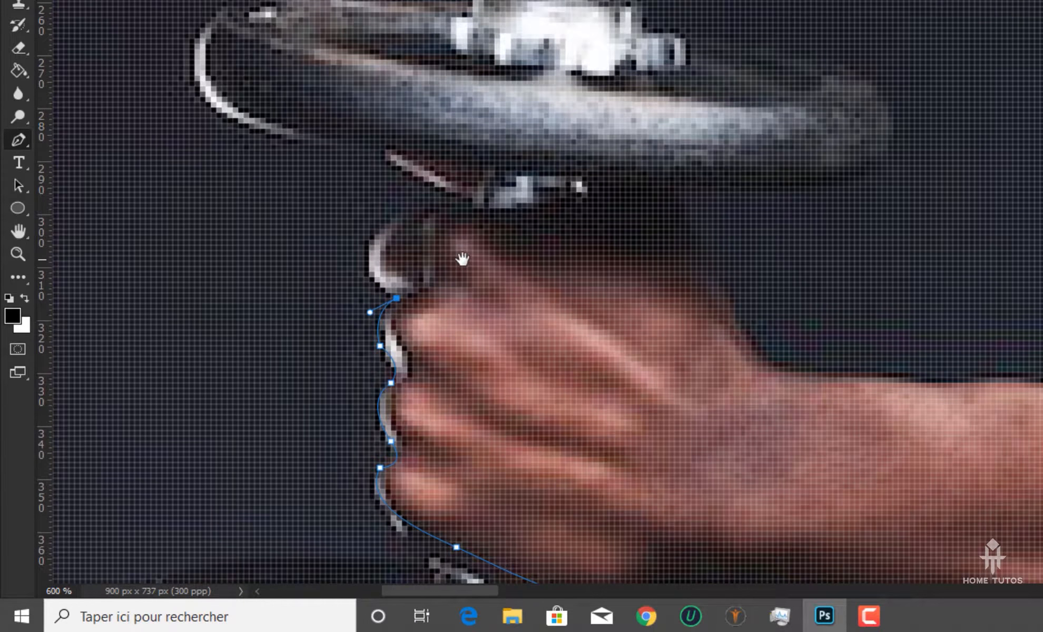
pyautogui.moveTo(462, 259); pyautogui.dragTo(454, 349)
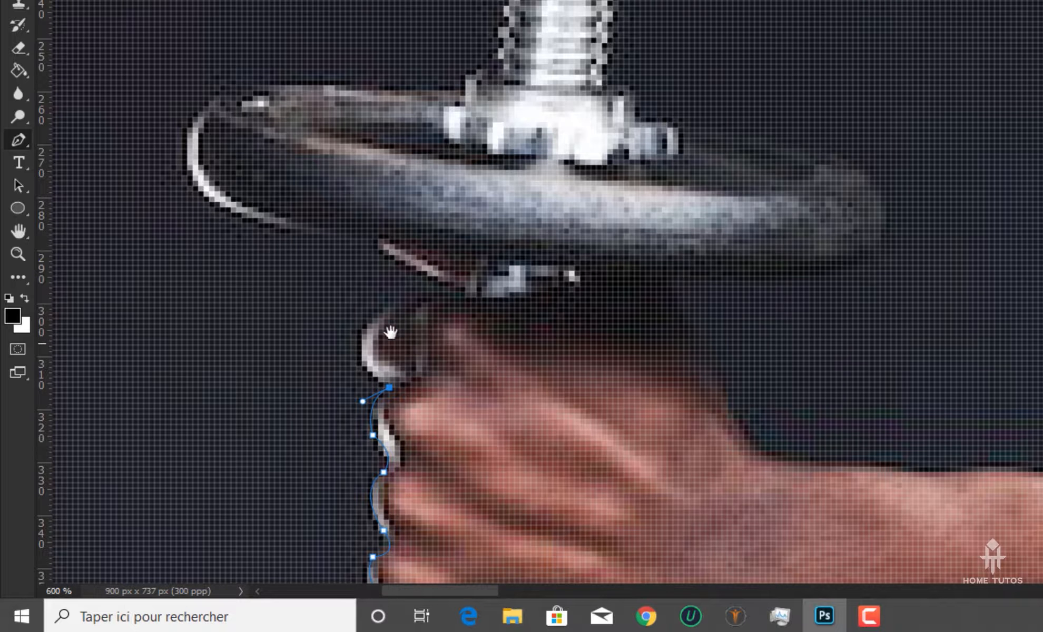
pyautogui.moveTo(390, 333); pyautogui.dragTo(414, 361)
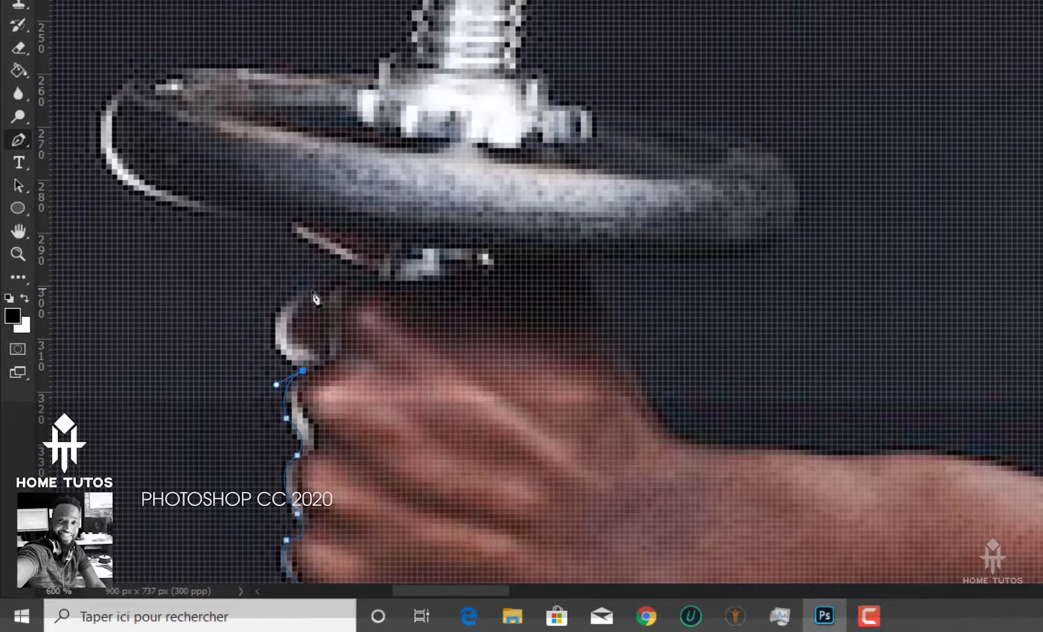
pyautogui.moveTo(292, 301); pyautogui.dragTo(335, 265)
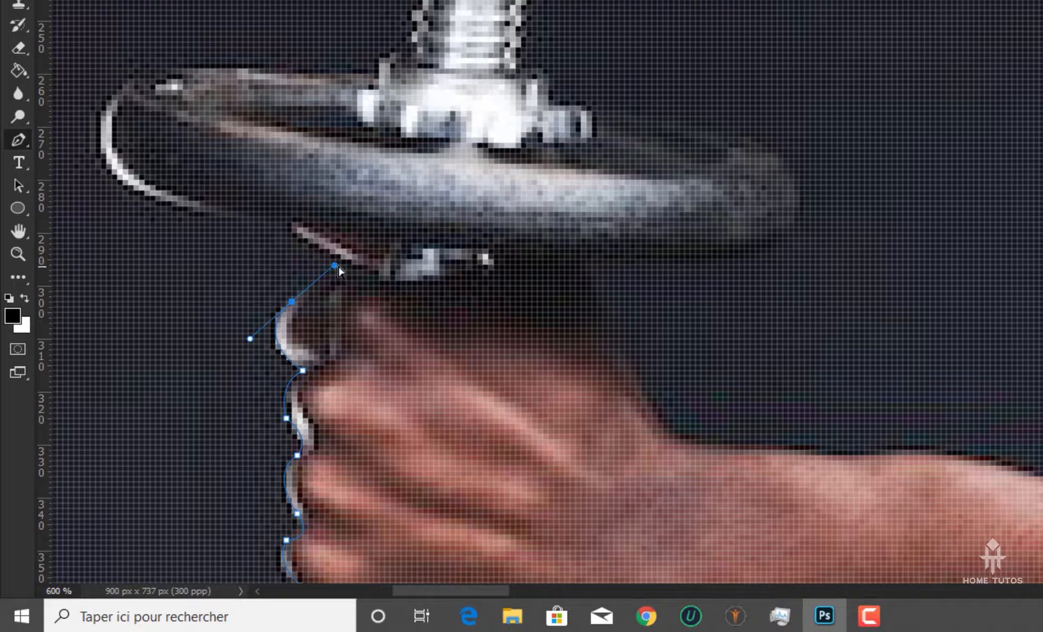
pyautogui.moveTo(334, 266); pyautogui.dragTo(345, 286)
pyautogui.moveTo(314, 250); pyautogui.dragTo(344, 253)
pyautogui.moveTo(302, 372); pyautogui.dragTo(279, 354)
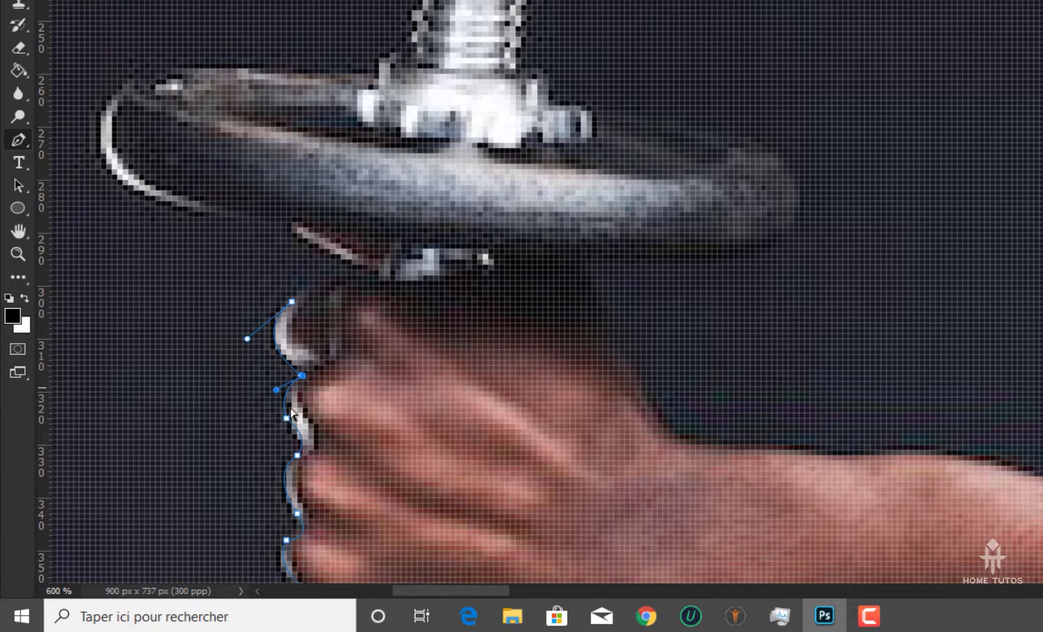
pyautogui.moveTo(276, 390)
pyautogui.mouseDown()
pyautogui.moveTo(221, 407)
pyautogui.moveTo(275, 396)
pyautogui.mouseUp()
pyautogui.moveTo(347, 275); pyautogui.dragTo(382, 275)
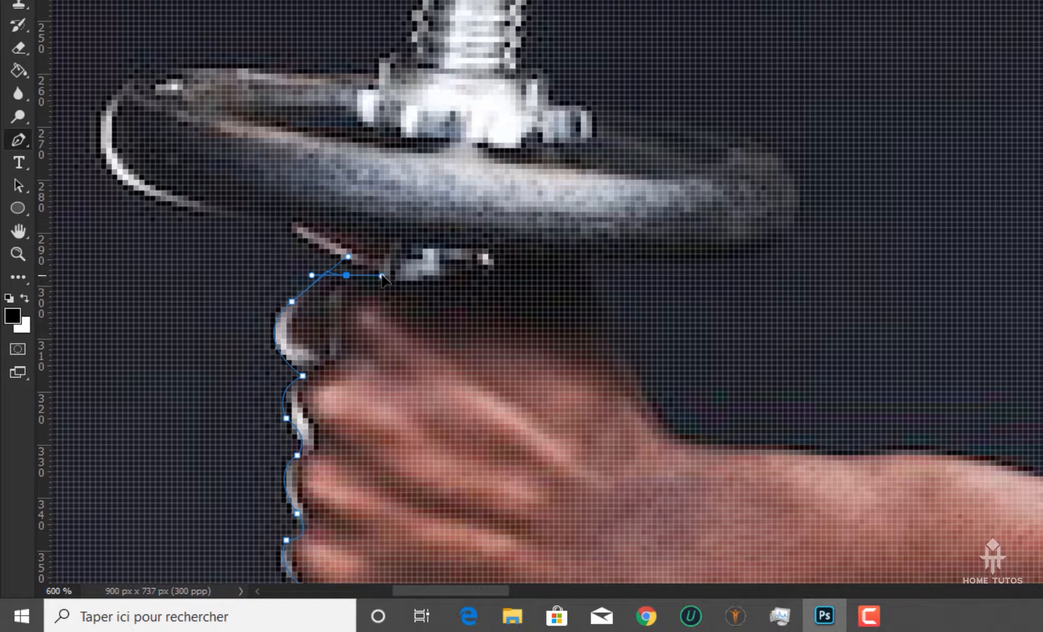
pyautogui.hotkey('ctrl', 'z')
pyautogui.hotkey('ctrl', 'z')
# Extend the path across the top of the fist beneath the upper dumbbell plate with two curved anchors, making the first a corner
pyautogui.moveTo(368, 270); pyautogui.dragTo(434, 268)
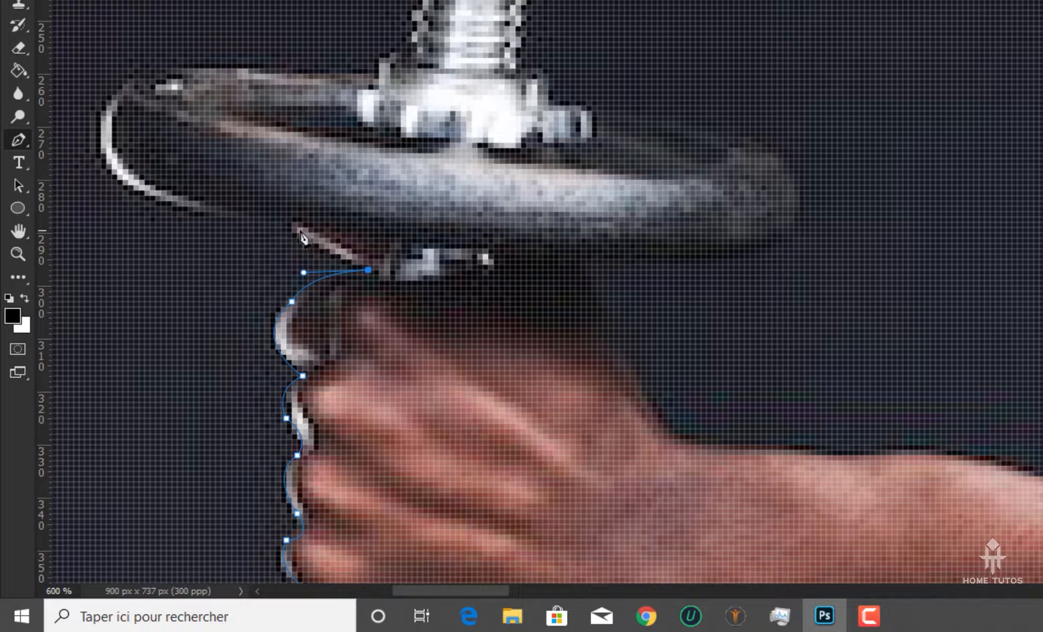
pyautogui.press('h')
pyautogui.moveTo(304, 239); pyautogui.dragTo(437, 99)
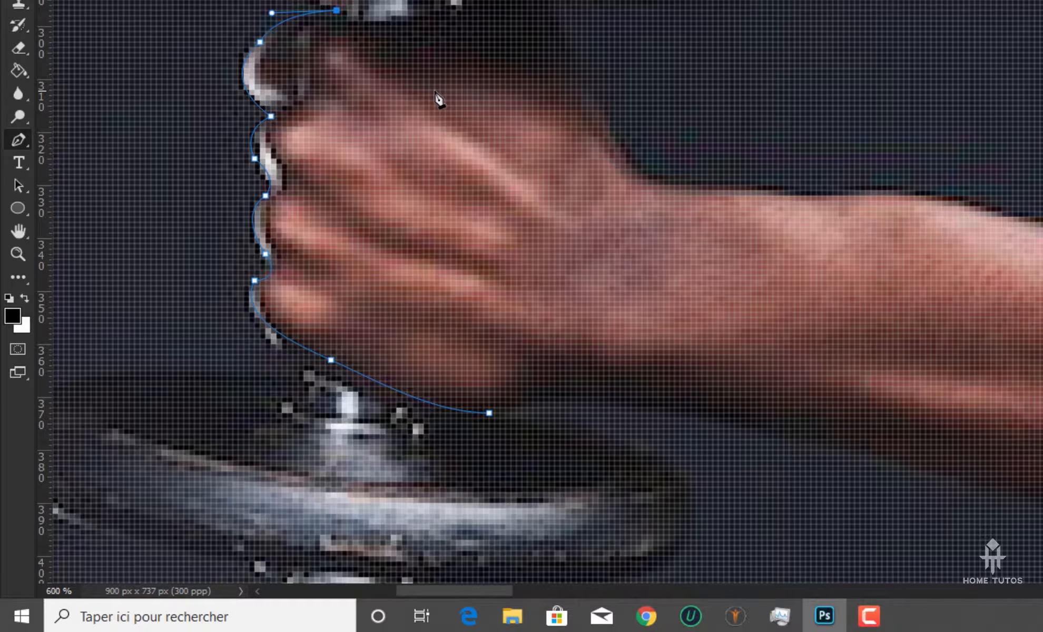
pyautogui.scroll(-2, 558, 191)
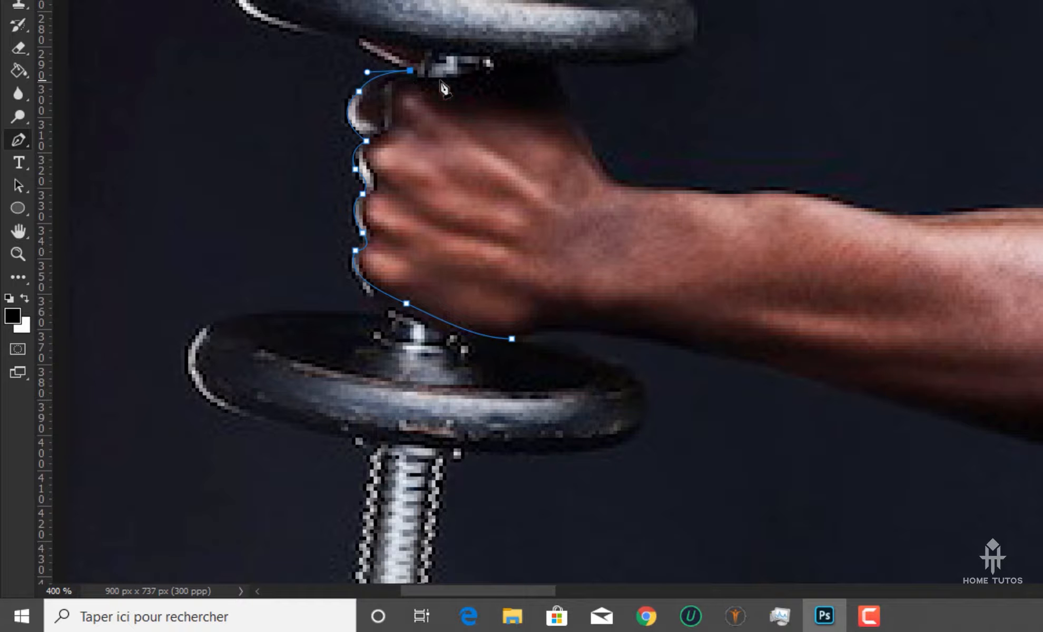
pyautogui.moveTo(505, 63); pyautogui.dragTo(585, 38)
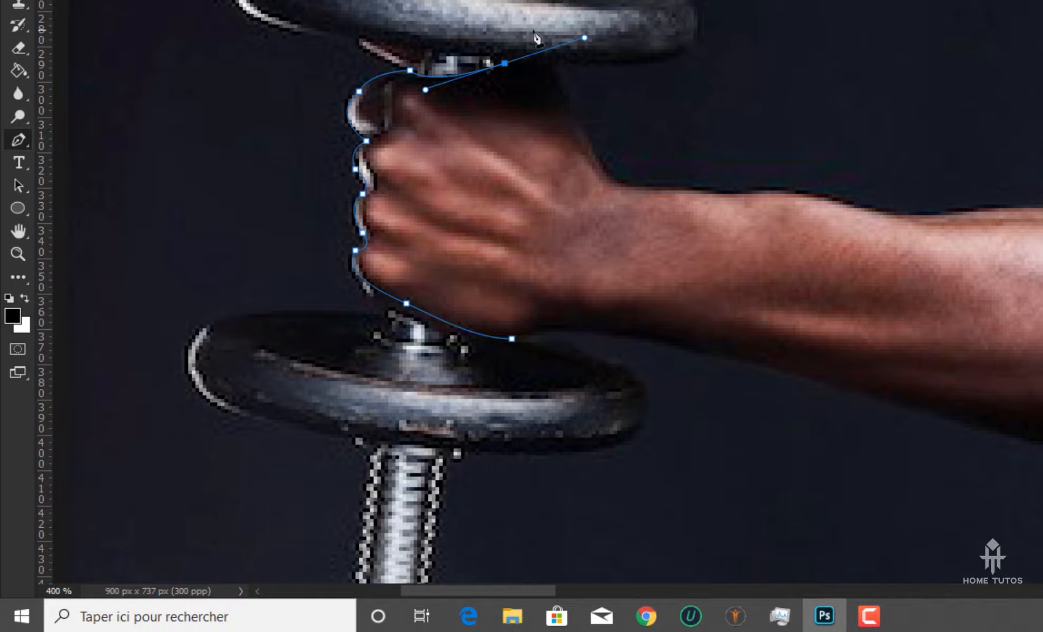
# Make the last anchor a corner and trace the thumb side of the hand from under the upper plate down to the wrist
pyautogui.hotkey('ctrl', '-')
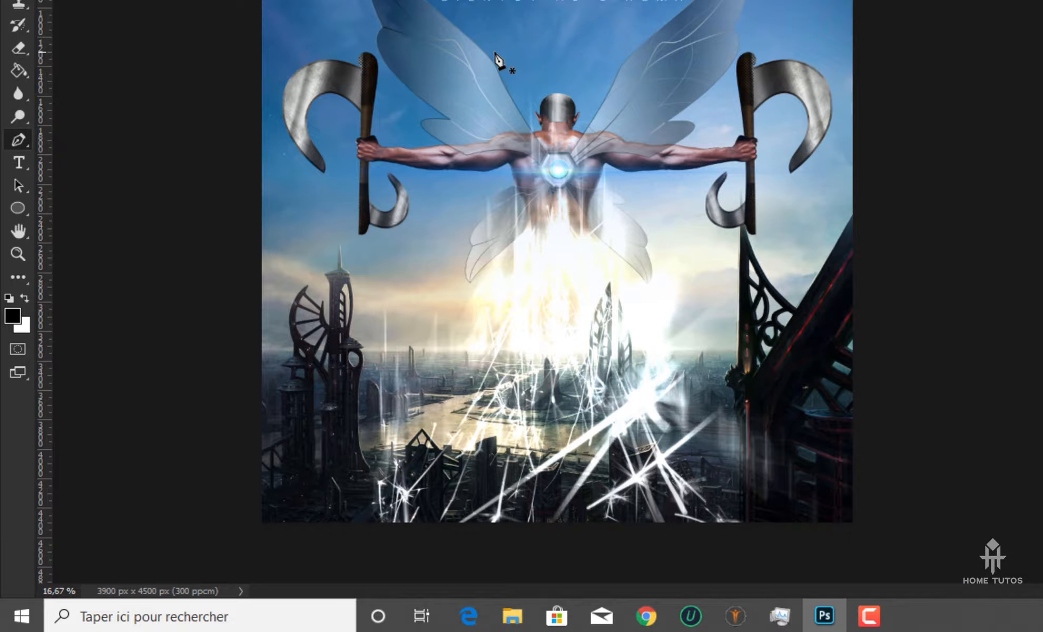
pyautogui.hotkey('ctrl', '+')
pyautogui.hotkey('ctrl', '+')
pyautogui.hotkey('ctrl', '+')
pyautogui.hotkey('ctrl', '+')
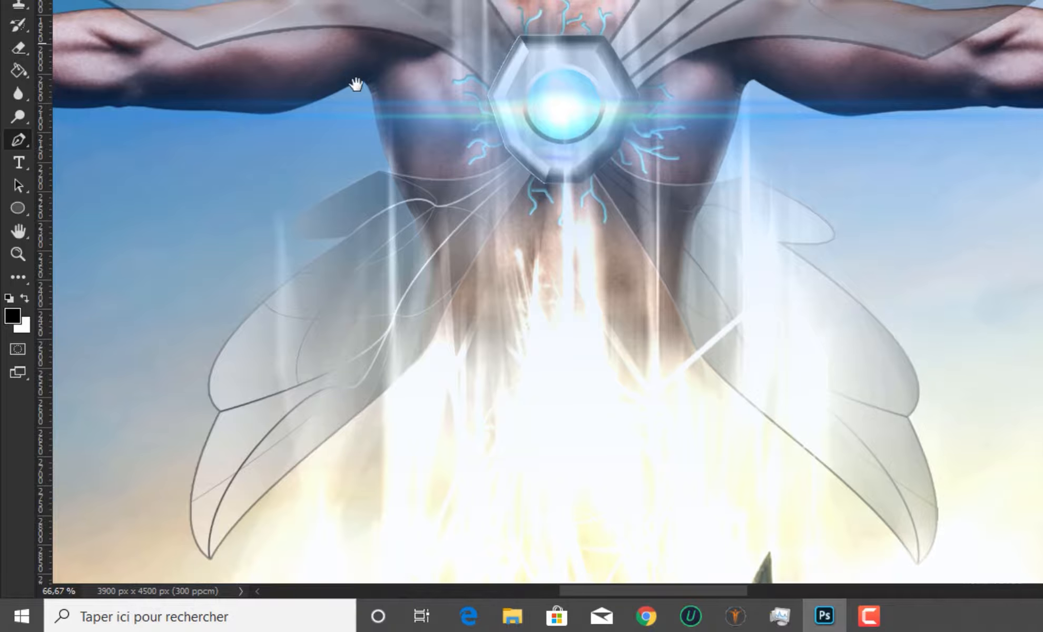
pyautogui.moveTo(356, 84); pyautogui.dragTo(892, 156)
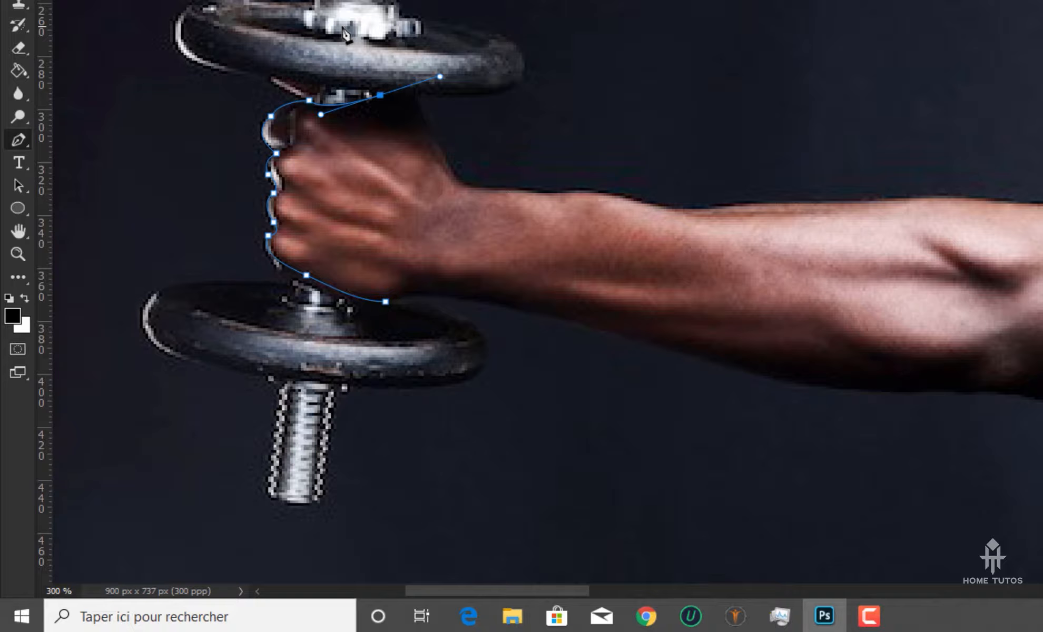
pyautogui.hotkey('ctrl', '+')
pyautogui.hotkey('ctrl', '+')
pyautogui.moveTo(340, 77); pyautogui.dragTo(394, 146)
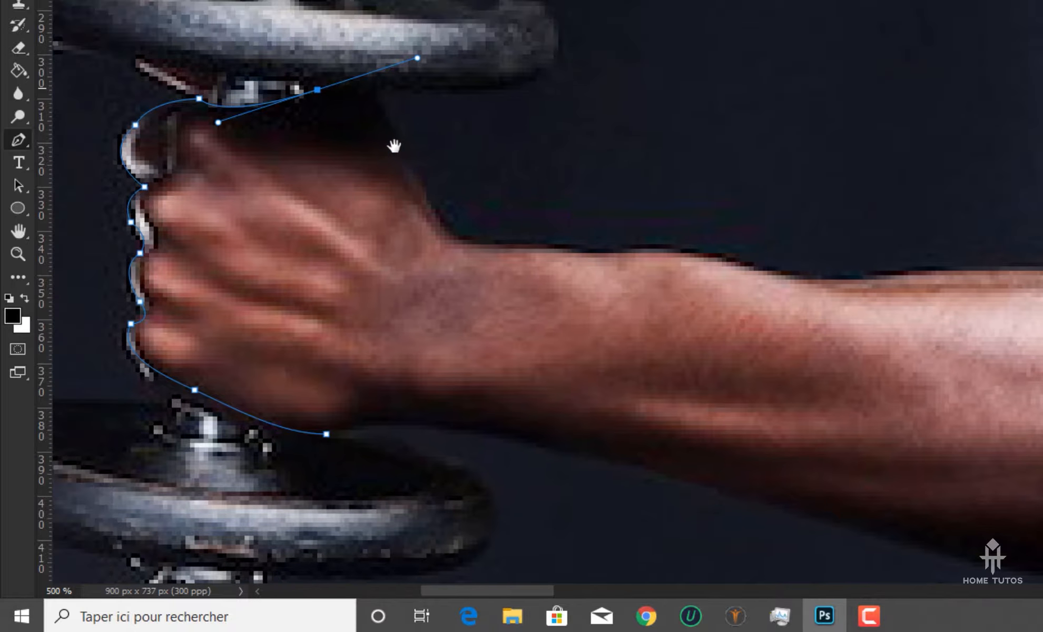
pyautogui.keyDown('alt'); pyautogui.click(317, 90); pyautogui.keyUp('alt')
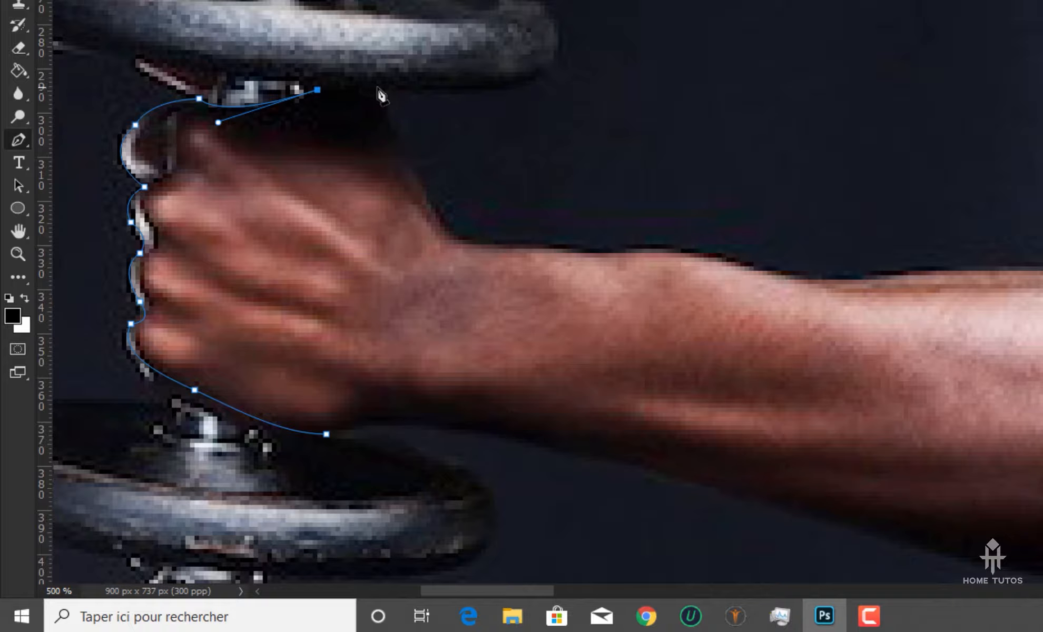
pyautogui.moveTo(376, 85); pyautogui.dragTo(410, 155)
pyautogui.moveTo(454, 235); pyautogui.dragTo(468, 242)
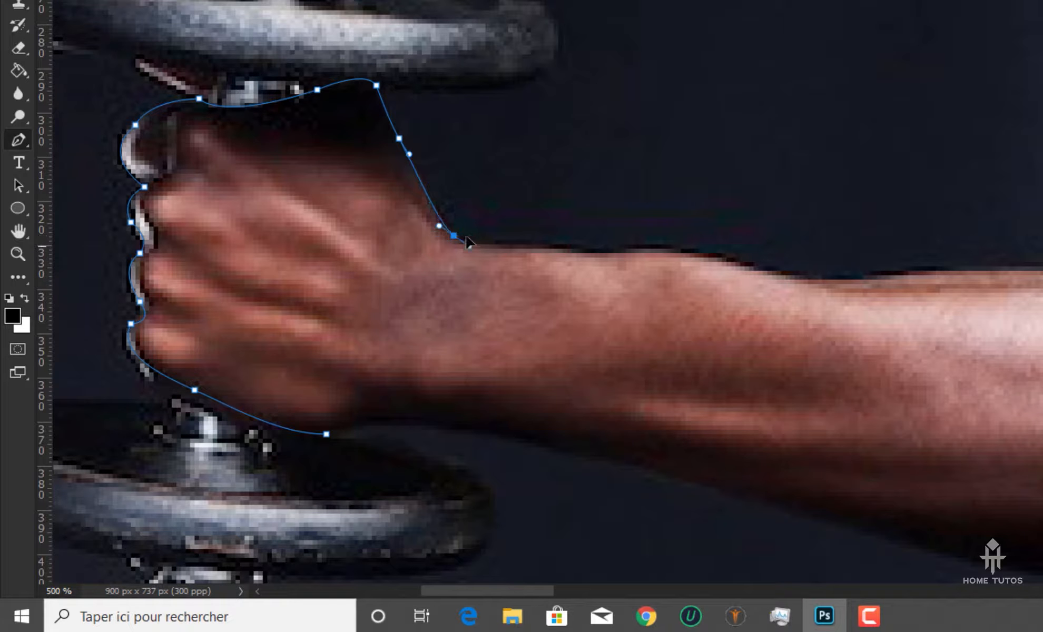
# Continue the path from the wrist along the upper edge of the forearm towards the elbow
pyautogui.scroll(-5, 467, 243)
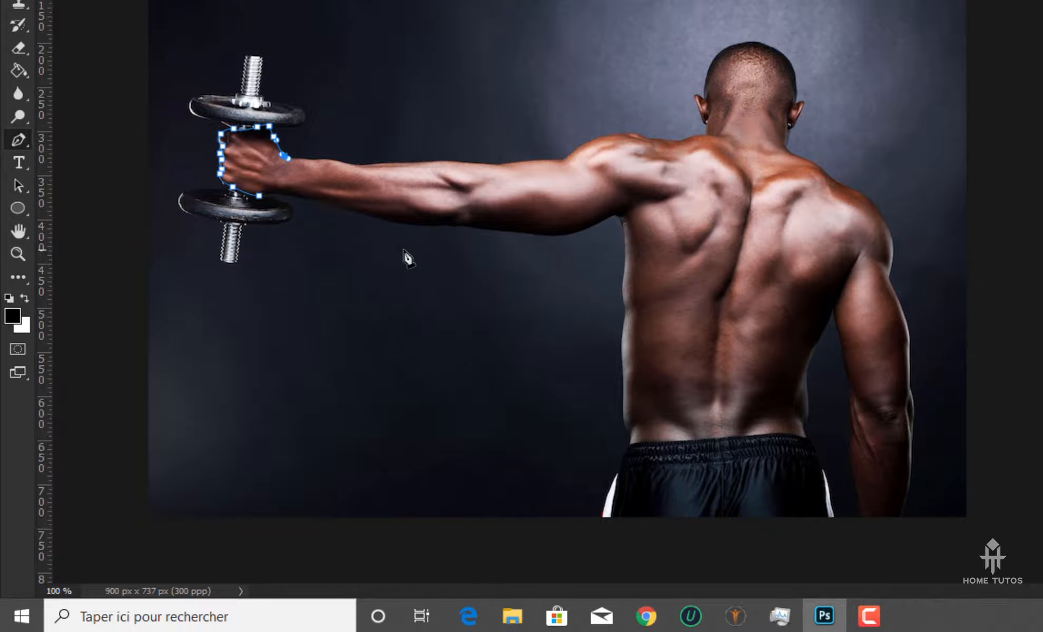
pyautogui.hotkey('ctrl', '+')
pyautogui.hotkey('ctrl', '+')
pyautogui.moveTo(213, 20); pyautogui.dragTo(659, 146)
pyautogui.moveTo(372, 69); pyautogui.dragTo(510, 99)
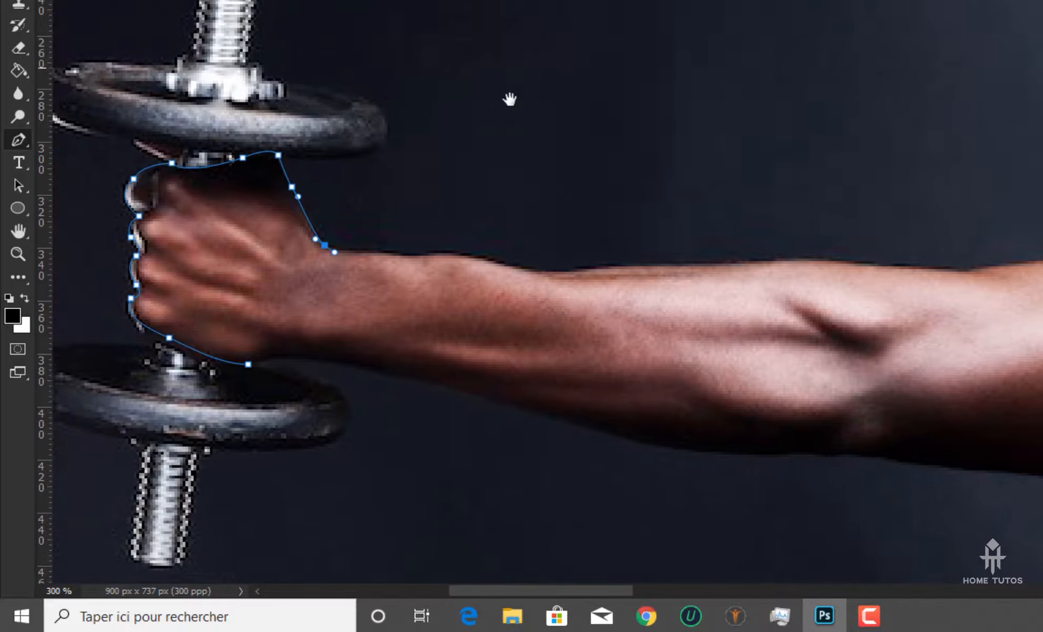
pyautogui.hotkey('ctrl', '-')
pyautogui.hotkey('ctrl', '-')
pyautogui.hotkey('ctrl', '-')
pyautogui.hotkey('ctrl', '+')
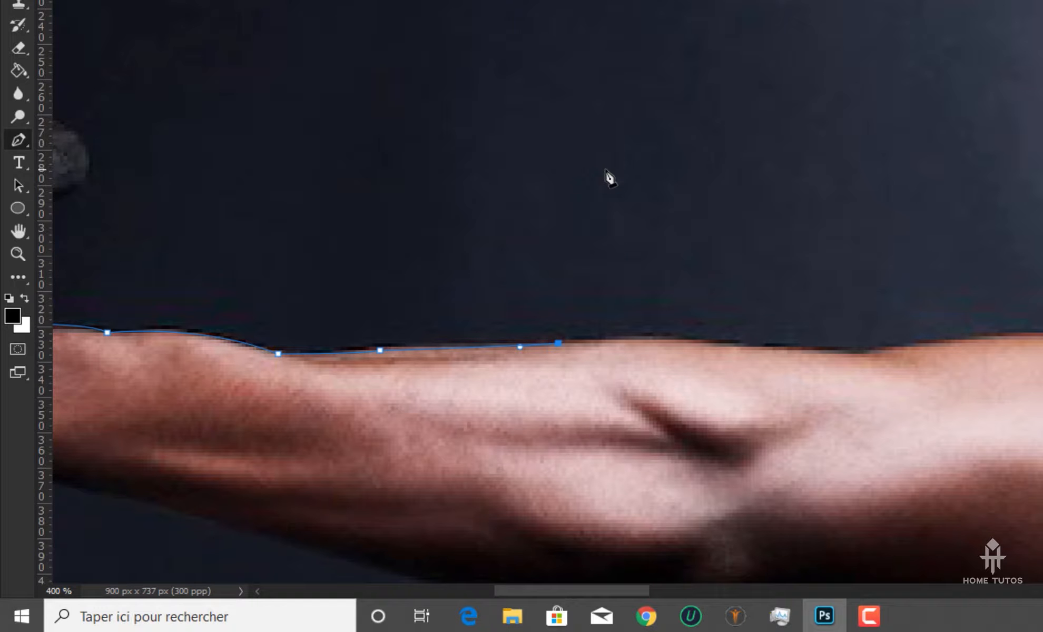
# Trace the arm's upper edge past the elbow with three curved anchors, refining the anchor positions and handles to follow the skin
pyautogui.hotkey('ctrl', '+')
pyautogui.hotkey('ctrl', '+')
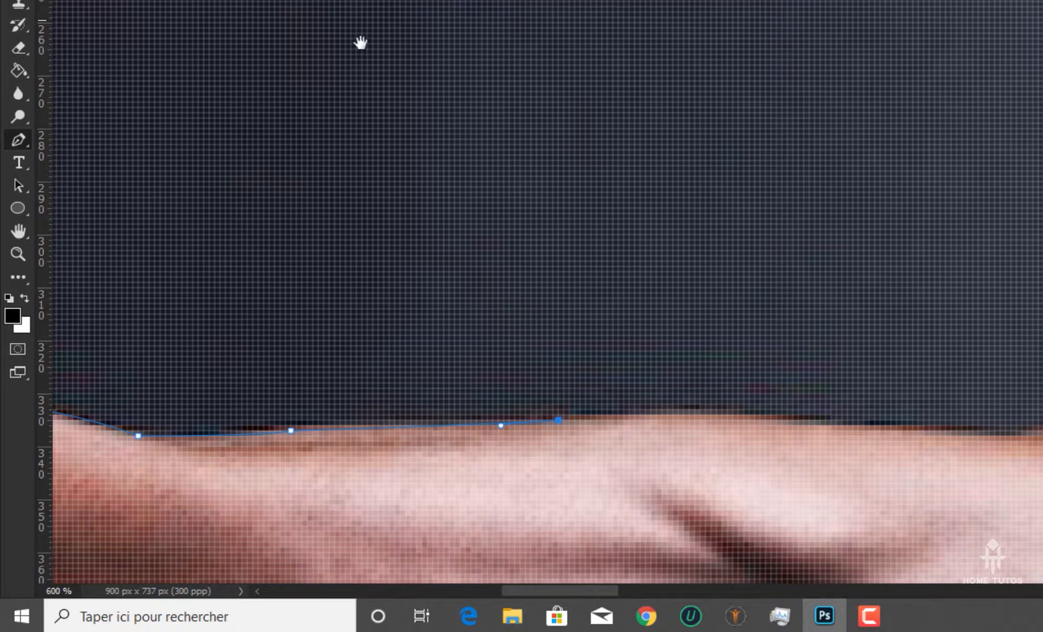
pyautogui.moveTo(778, 346); pyautogui.dragTo(585, 152)
pyautogui.hotkey('ctrl', '-')
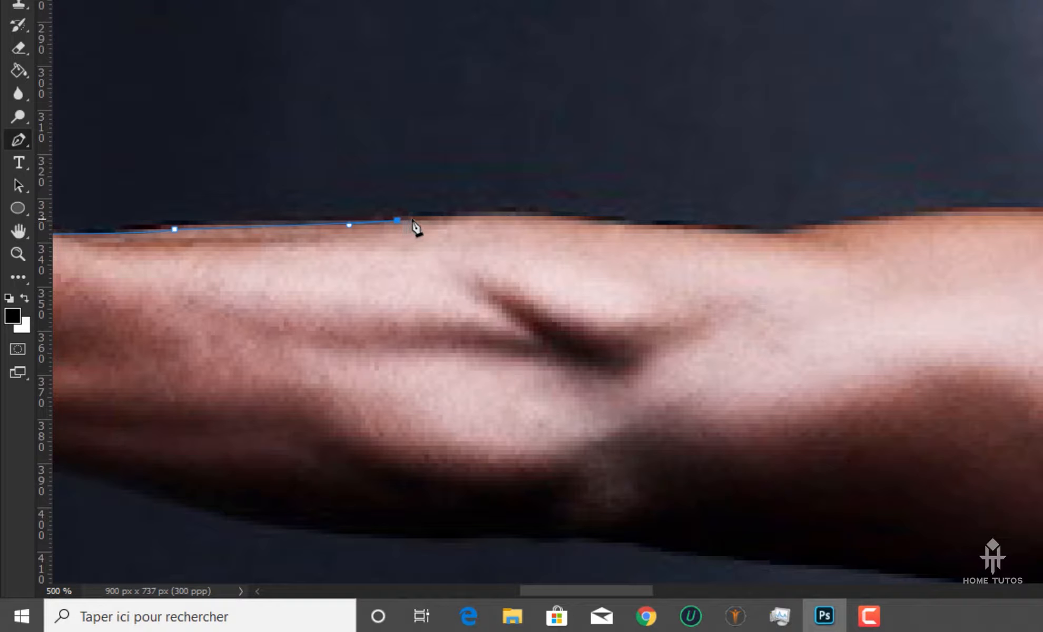
pyautogui.moveTo(584, 221); pyautogui.dragTo(637, 226)
pyautogui.moveTo(656, 220); pyautogui.dragTo(681, 223)
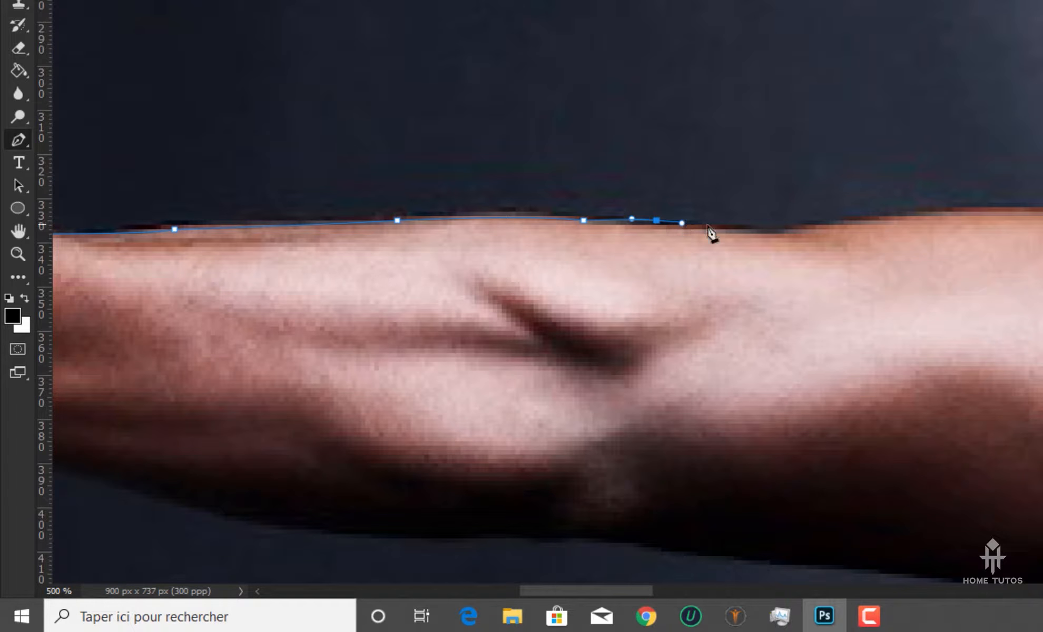
pyautogui.moveTo(771, 229); pyautogui.dragTo(795, 227)
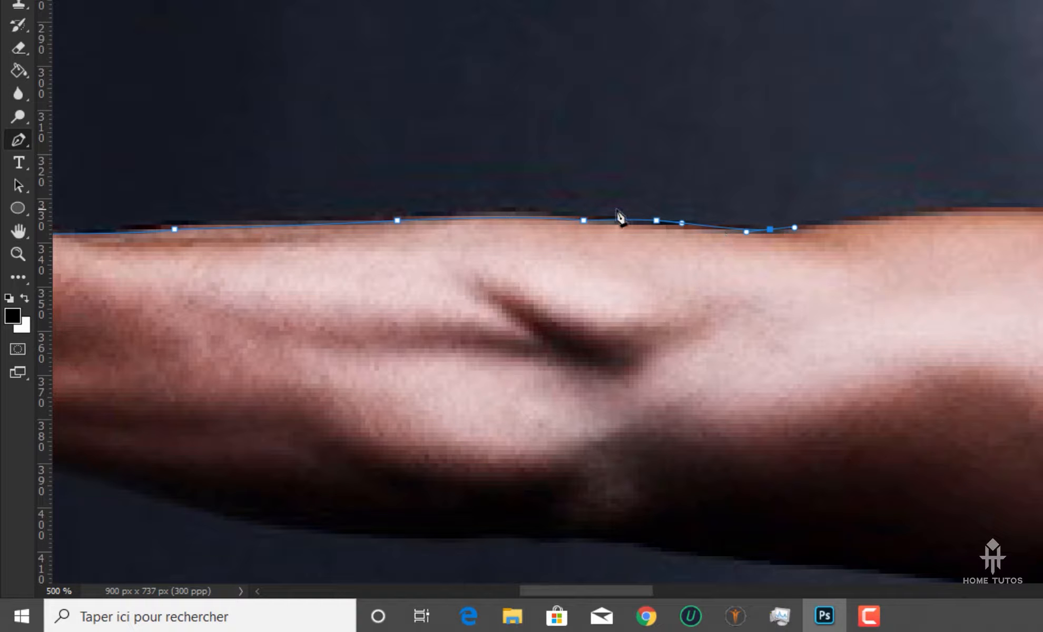
pyautogui.moveTo(658, 225); pyautogui.dragTo(659, 229)
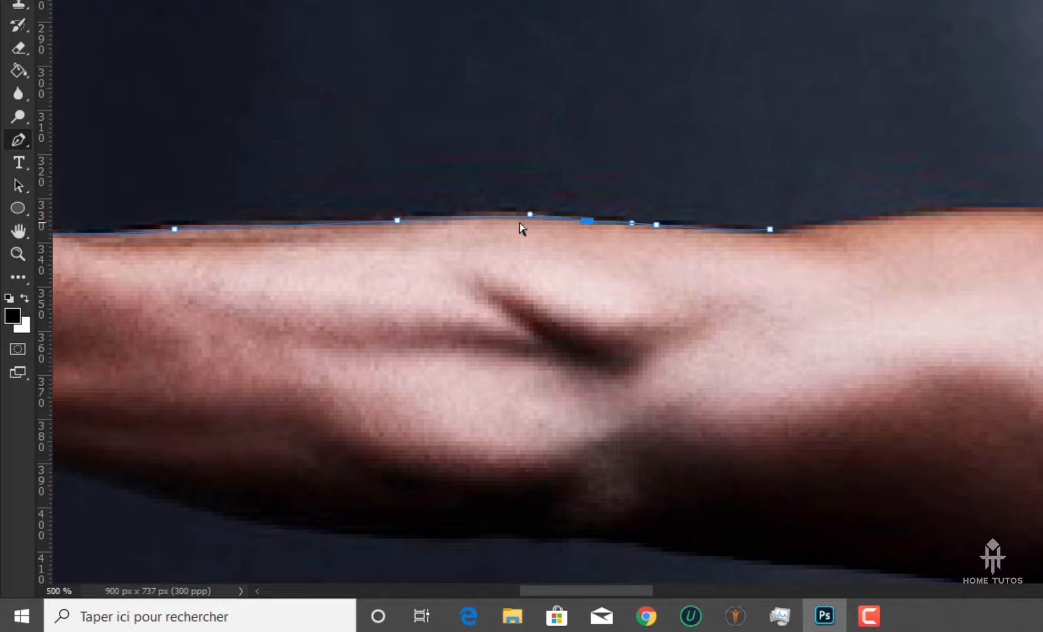
pyautogui.moveTo(531, 214); pyautogui.dragTo(519, 208)
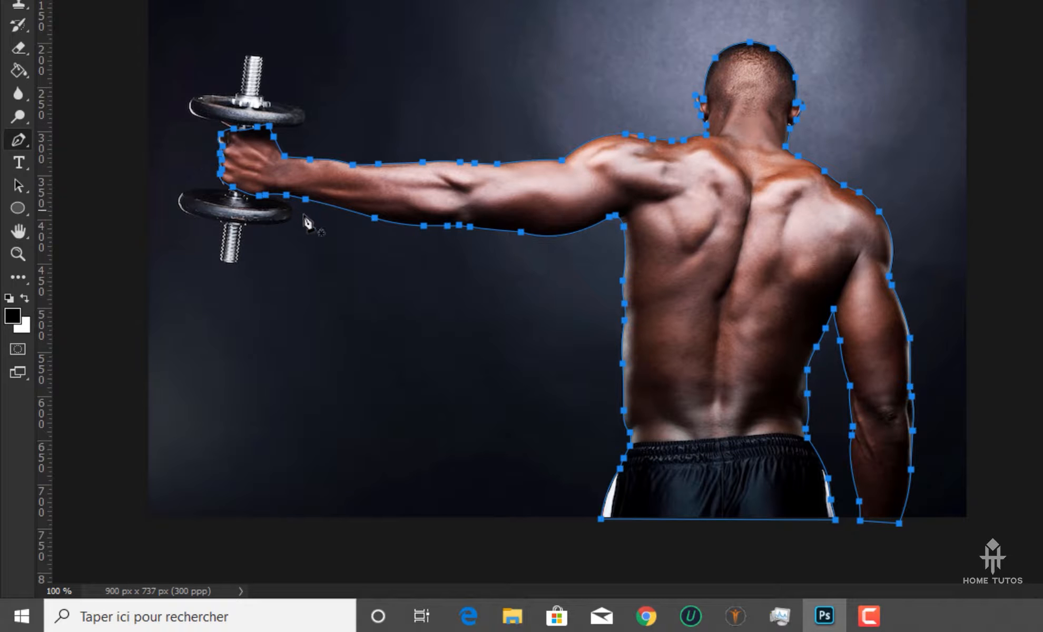
# Check the closed path along the arm and fist, then convert it into a selection and copy the man to a new layer
pyautogui.hotkey('ctrl', '+')
pyautogui.hotkey('ctrl', '+')
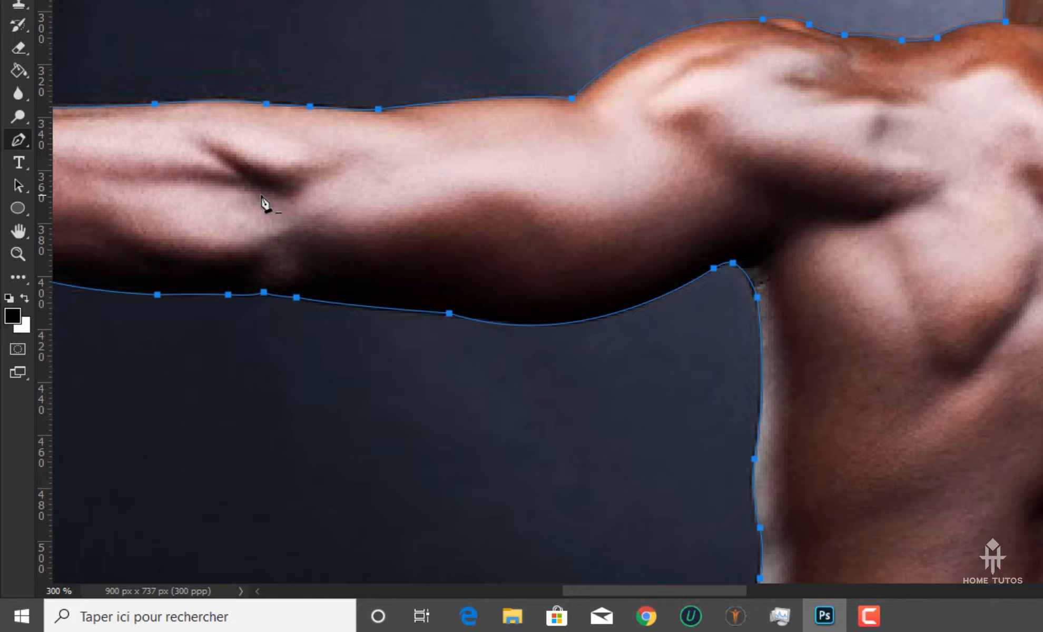
pyautogui.moveTo(263, 199); pyautogui.dragTo(877, 238)
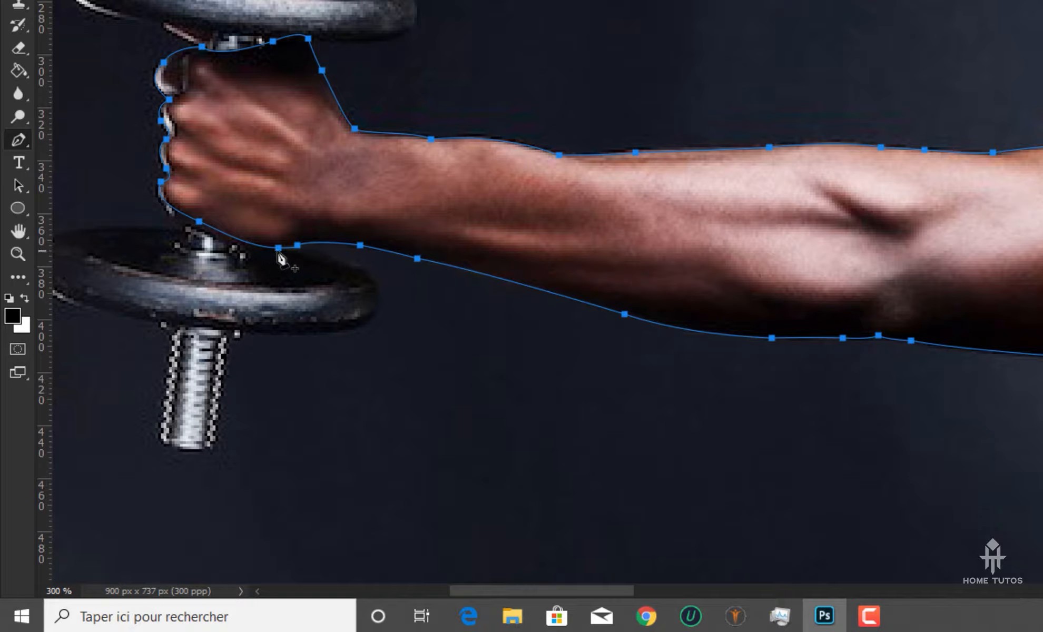
pyautogui.hotkey('ctrl', '-')
pyautogui.hotkey('ctrl', '-')
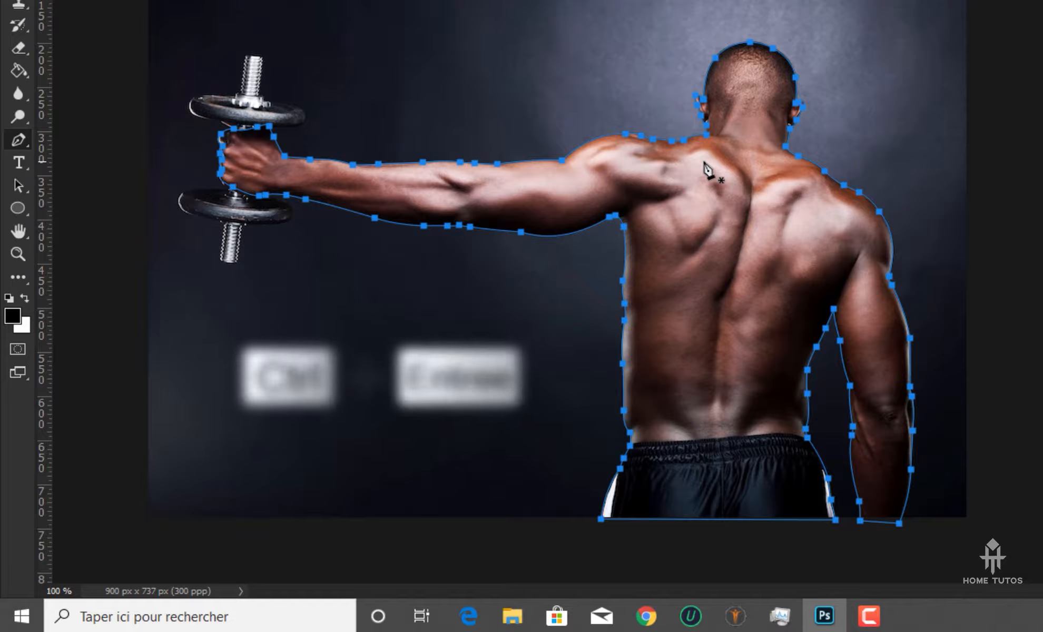
pyautogui.hotkey('ctrl', 'Return')
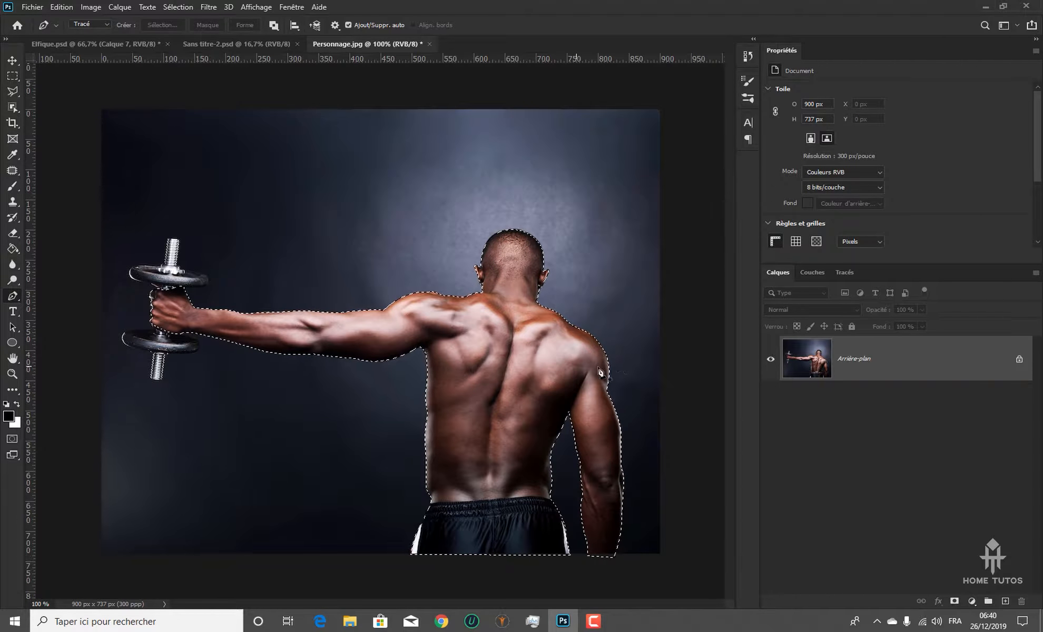
pyautogui.hotkey('ctrl', 'j')
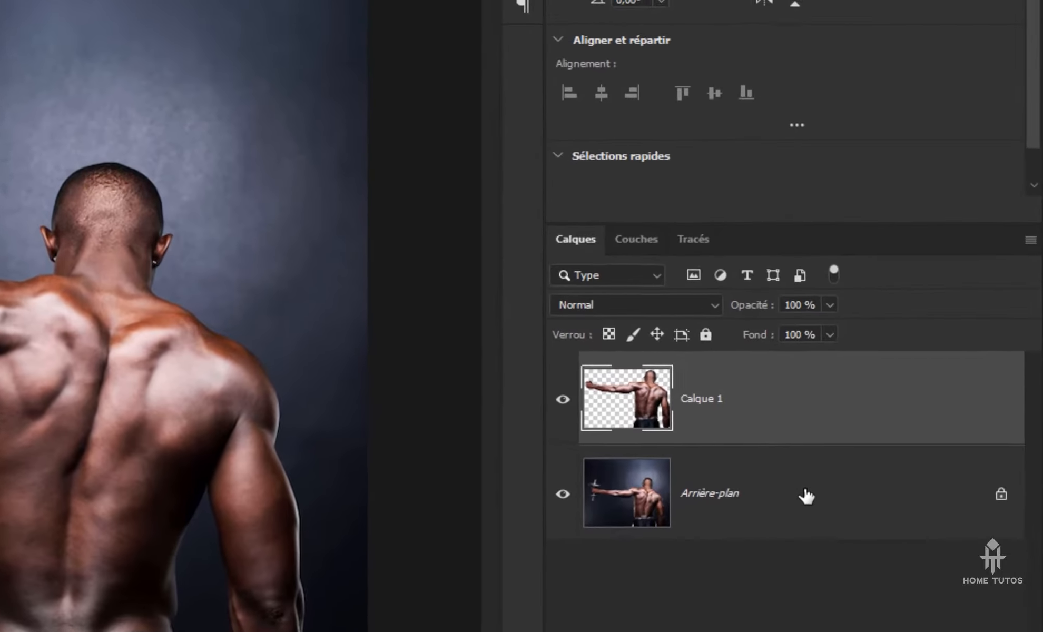
# Hide the original background of Personnage.jpg and bring the cut-out man's layer into the city composition Sans titre-2.psd
pyautogui.click(831, 419)
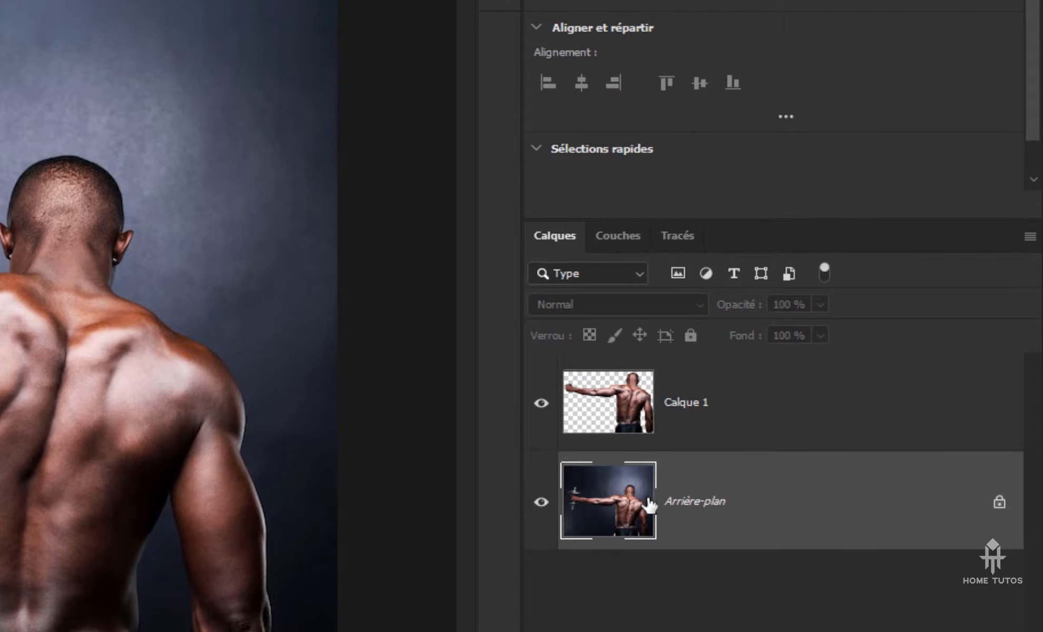
pyautogui.click(540, 505)
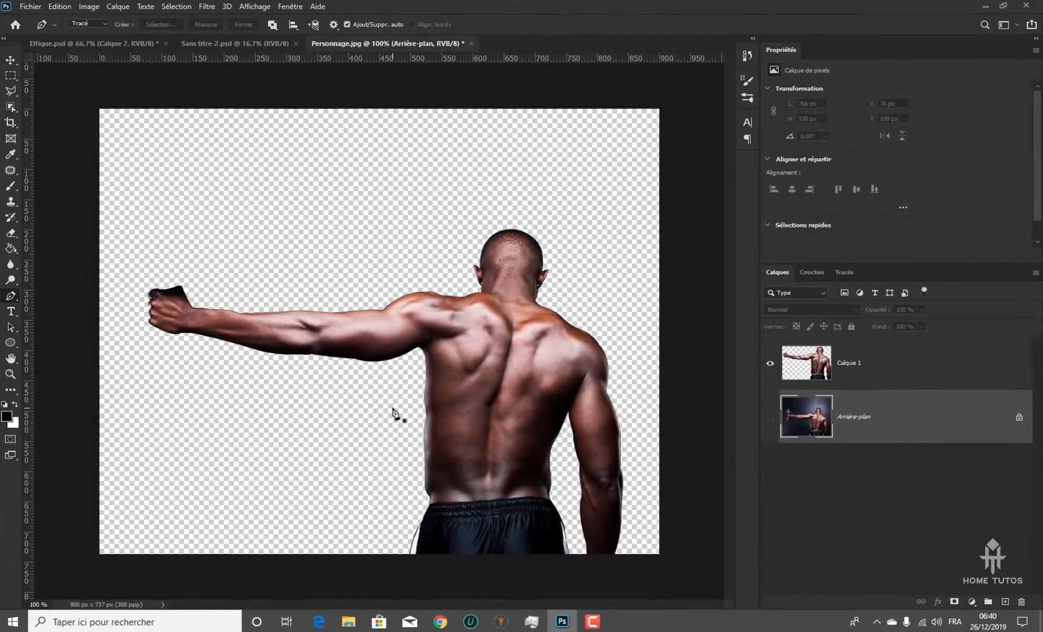
pyautogui.moveTo(505, 369); pyautogui.dragTo(474, 230)
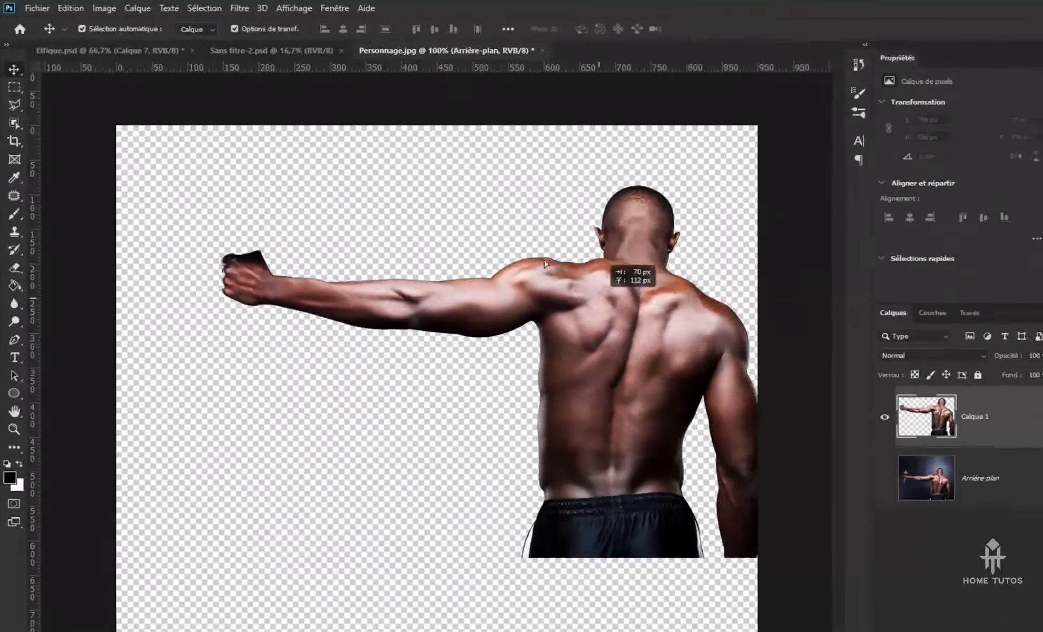
pyautogui.moveTo(545, 264); pyautogui.dragTo(259, 77)
pyautogui.moveTo(336, 101); pyautogui.dragTo(562, 366)
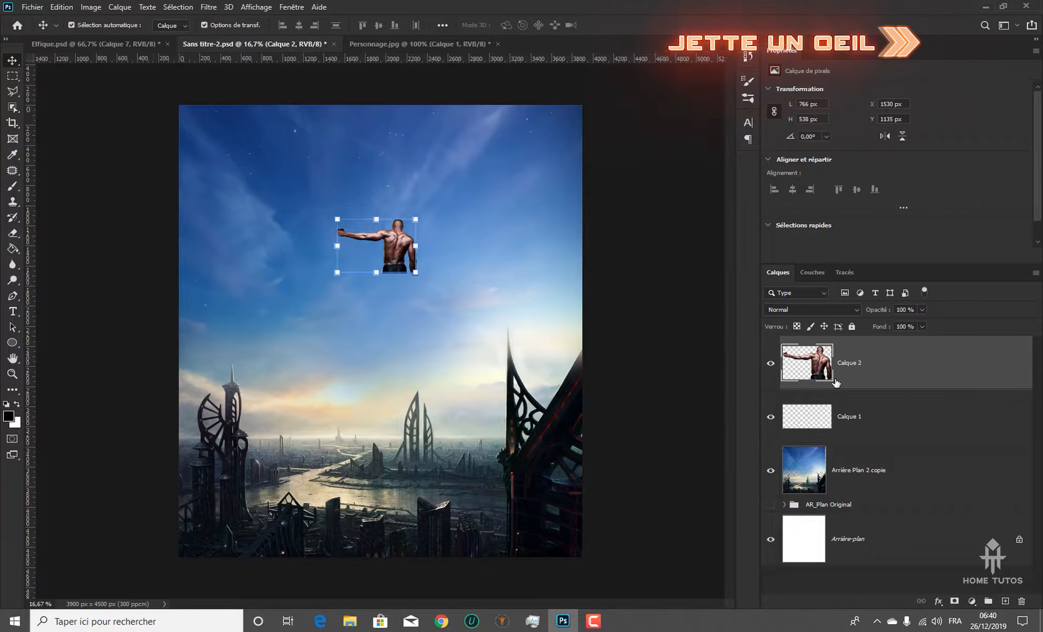
# Enlarge the man to about 2142 × 1504 px and position him above the city at about X 392 px, Y 1429 px
pyautogui.click(376, 273)
pyautogui.moveTo(376, 272); pyautogui.dragTo(382, 359)
pyautogui.moveTo(431, 289); pyautogui.dragTo(381, 307)
pyautogui.moveTo(326, 379); pyautogui.dragTo(326, 389)
pyautogui.moveTo(375, 318); pyautogui.dragTo(379, 328)
pyautogui.press('Return')
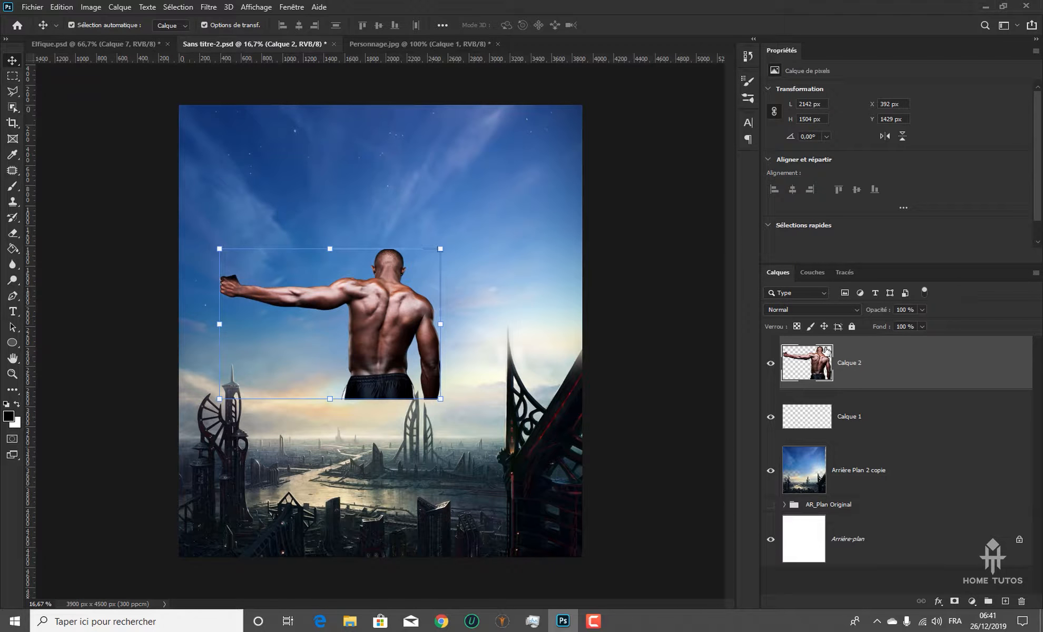
# Add a layer mask to the man's layer and draw a freehand Lasso selection about 823 × 420 px around his shorts, following the waistline
pyautogui.click(955, 602)
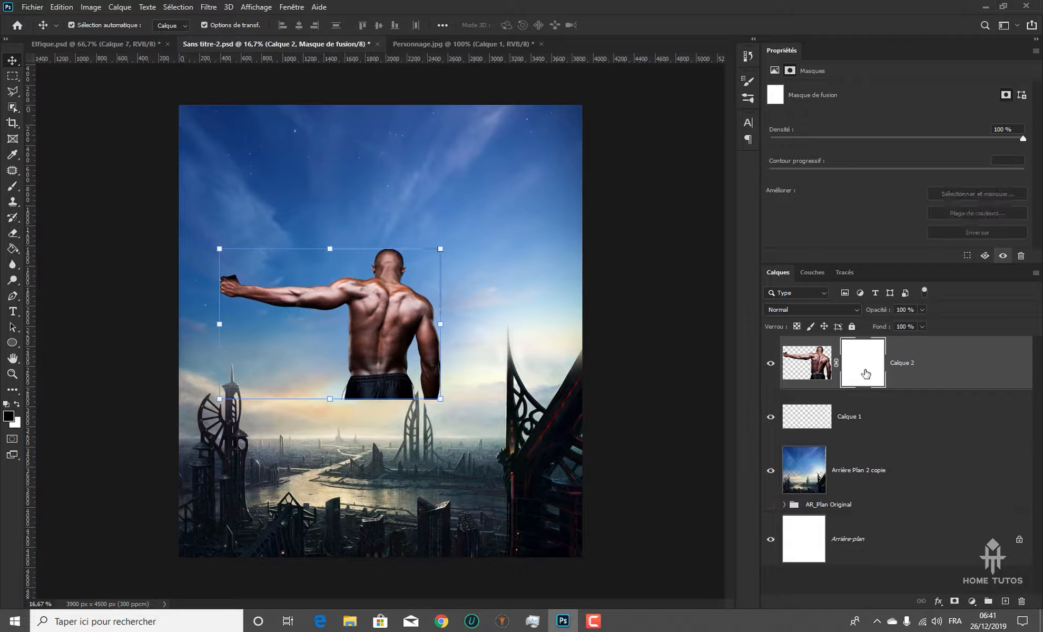
pyautogui.scroll(1, 379, 318)
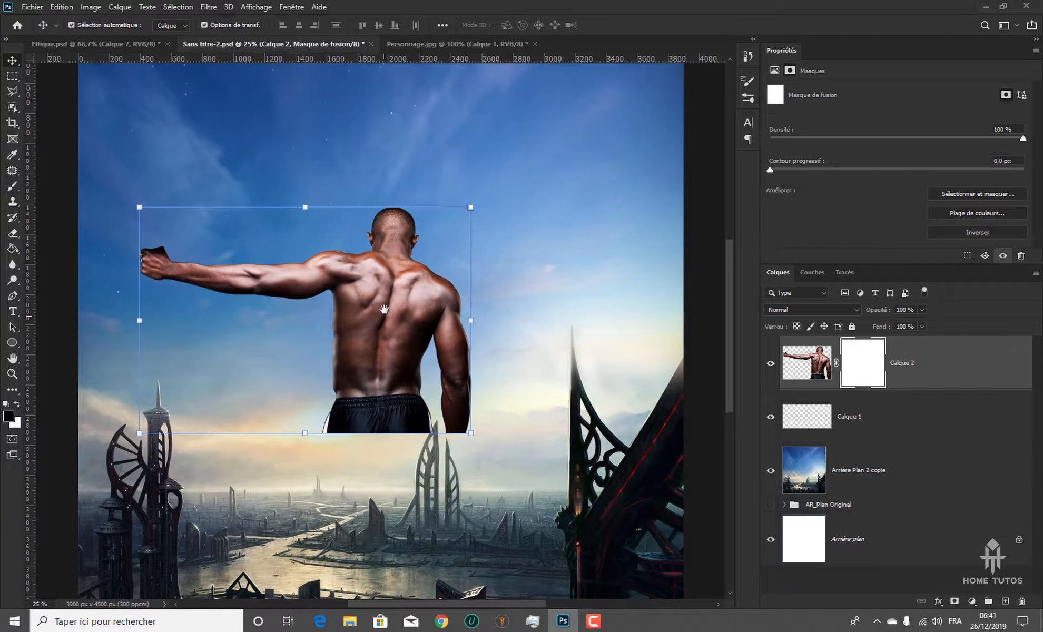
pyautogui.moveTo(388, 257); pyautogui.dragTo(466, 380)
pyautogui.scroll(1, 441, 391)
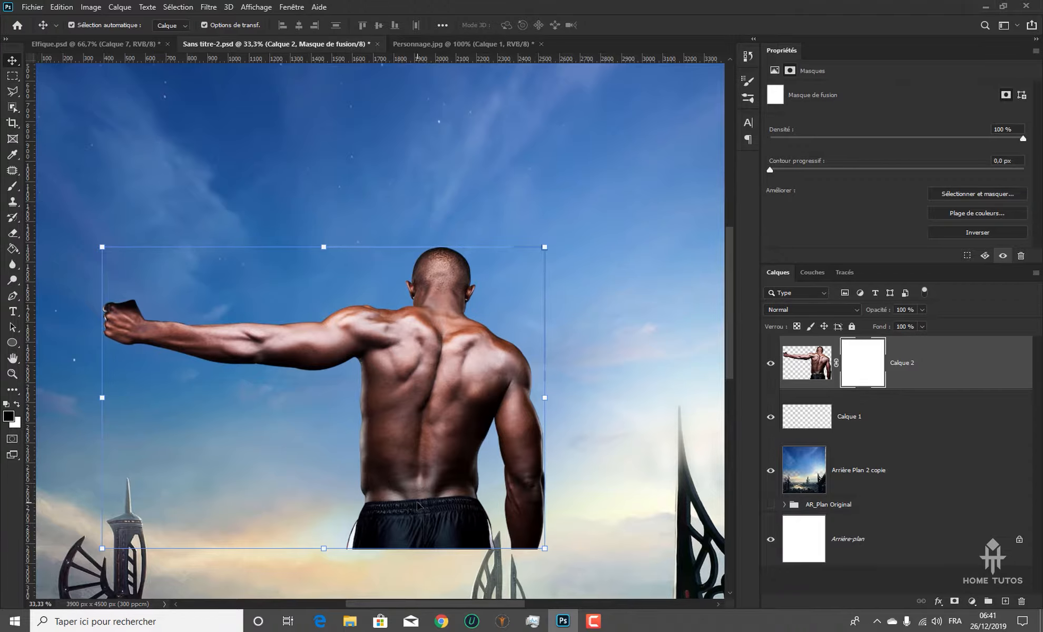
pyautogui.click(817, 361)
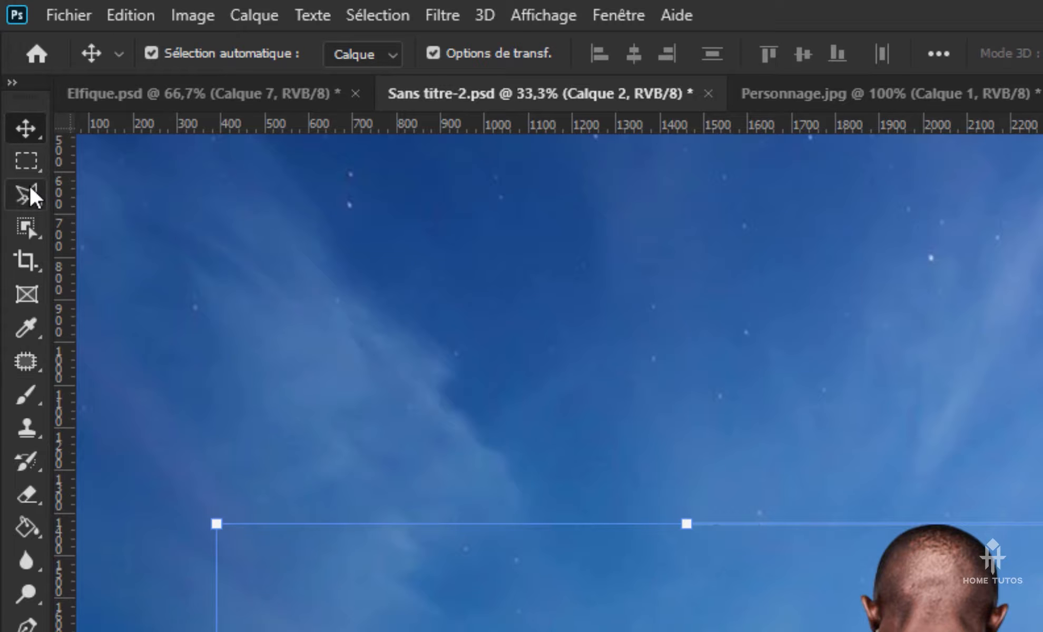
pyautogui.click(26, 193)
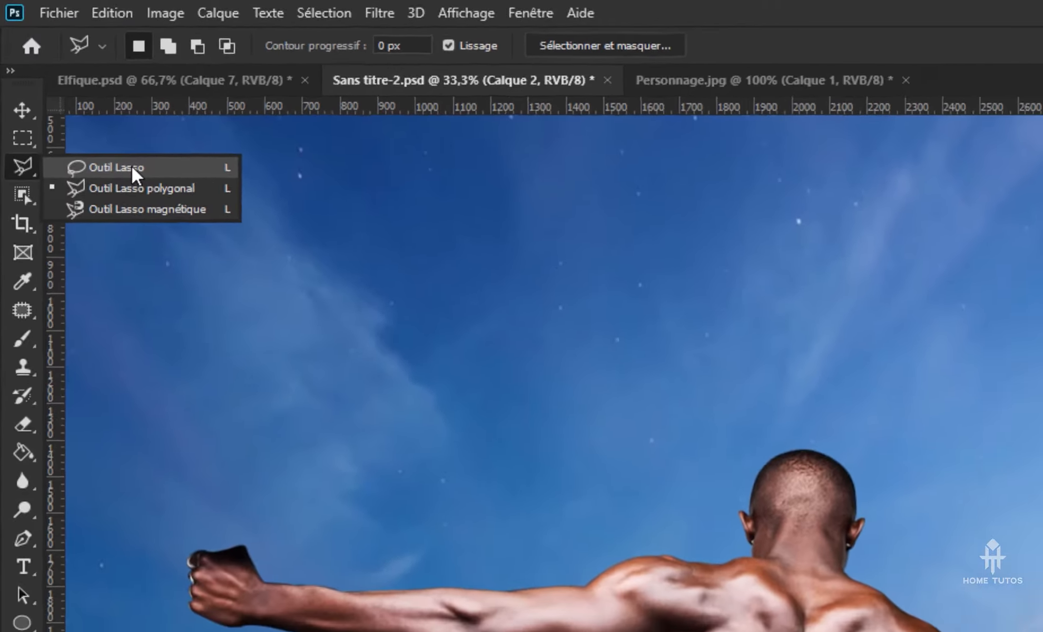
pyautogui.click(147, 196)
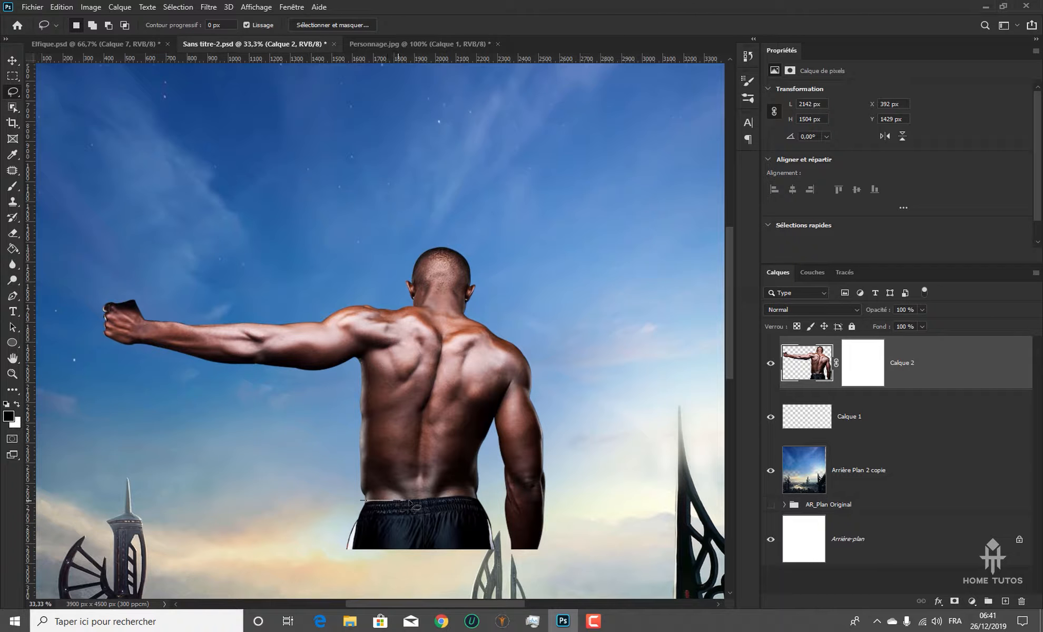
pyautogui.moveTo(417, 507); pyautogui.dragTo(470, 503)
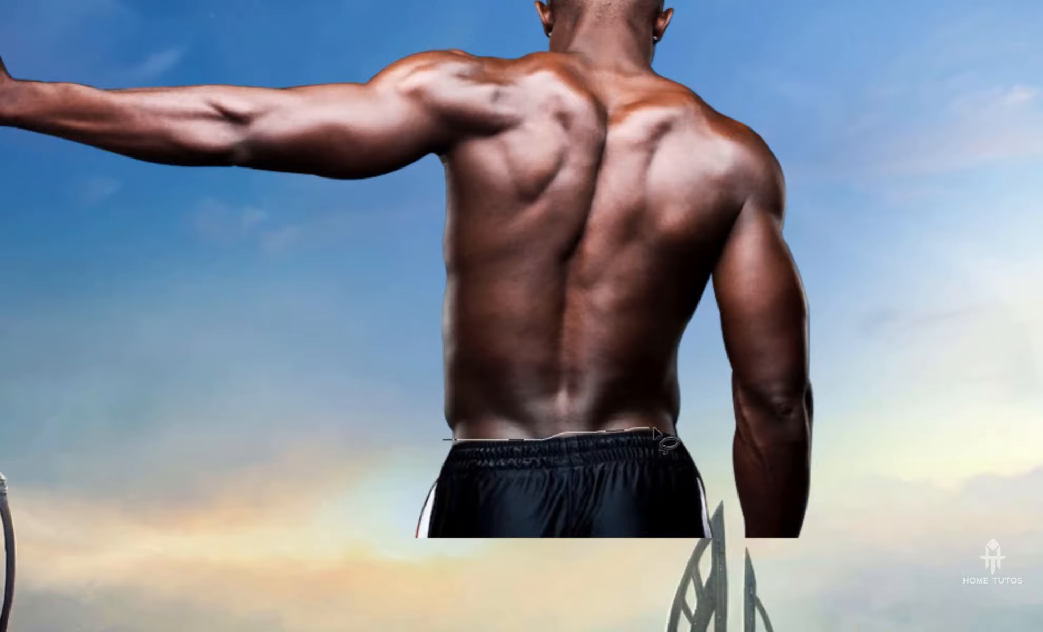
pyautogui.moveTo(655, 432)
pyautogui.mouseDown()
pyautogui.moveTo(699, 440)
pyautogui.moveTo(723, 494)
pyautogui.moveTo(733, 563)
pyautogui.moveTo(689, 597)
pyautogui.moveTo(449, 584)
pyautogui.moveTo(407, 565)
pyautogui.moveTo(392, 536)
pyautogui.moveTo(426, 468)
pyautogui.mouseUp()
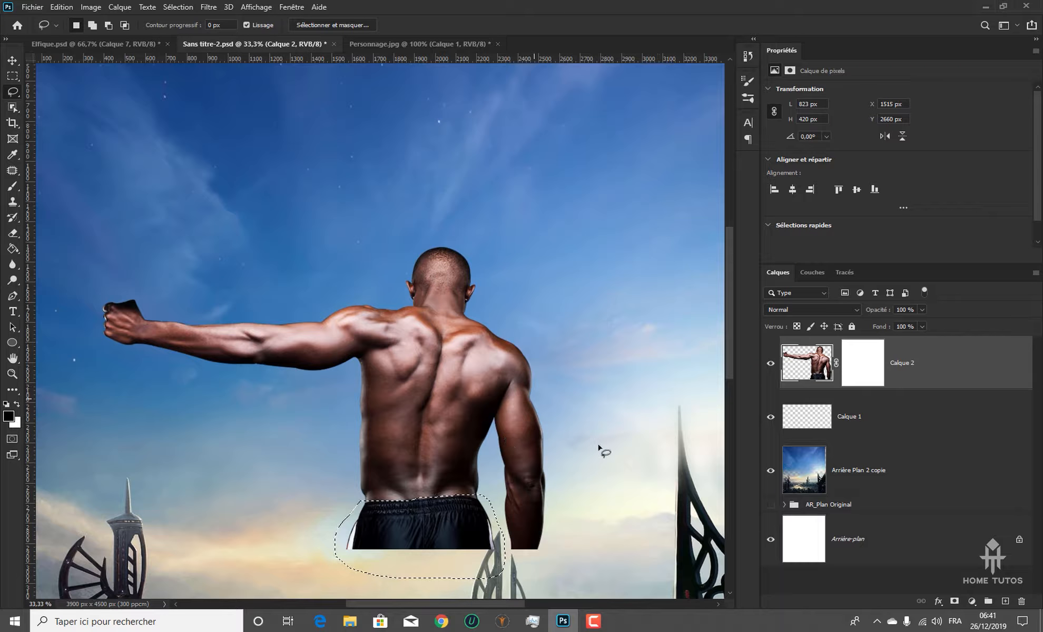
# Hide the shorts by painting black on the layer mask inside the selection with a large soft brush at 100% opacity and flow
pyautogui.click(860, 356)
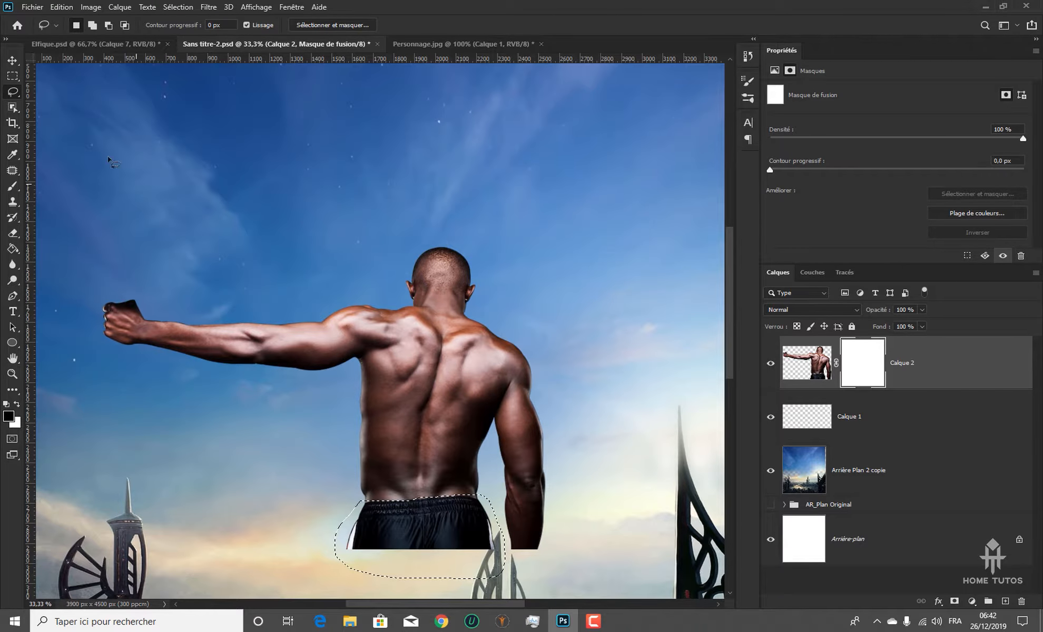
pyautogui.click(13, 187)
pyautogui.moveTo(421, 401); pyautogui.dragTo(401, 248)
pyautogui.moveTo(422, 403)
pyautogui.mouseDown()
pyautogui.moveTo(341, 402)
pyautogui.moveTo(459, 380)
pyautogui.moveTo(280, 382)
pyautogui.moveTo(342, 413)
pyautogui.mouseUp()
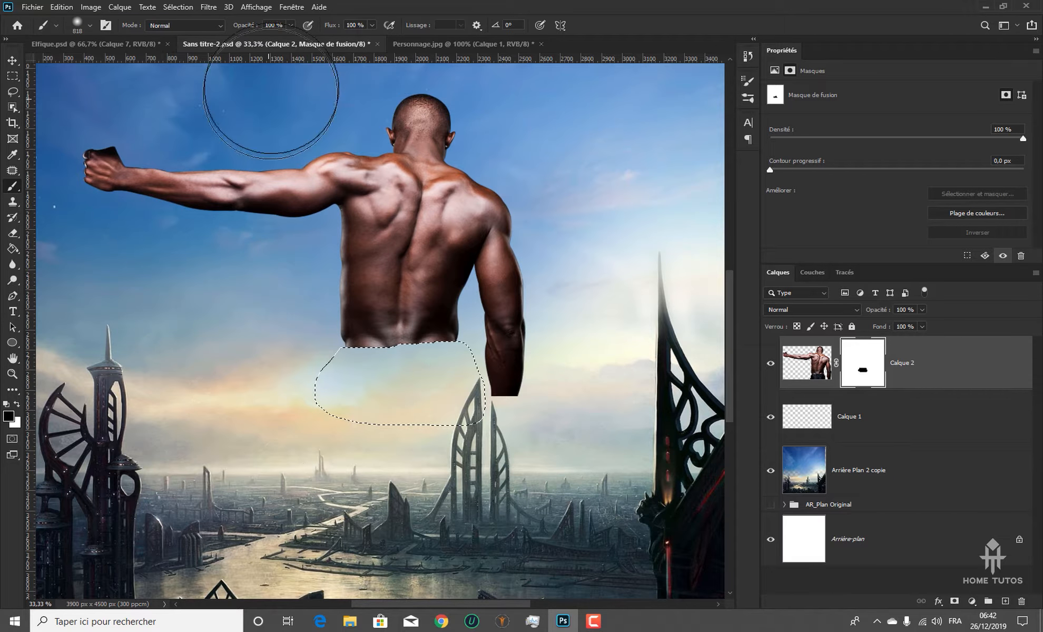
pyautogui.click(246, 26)
pyautogui.click(330, 27)
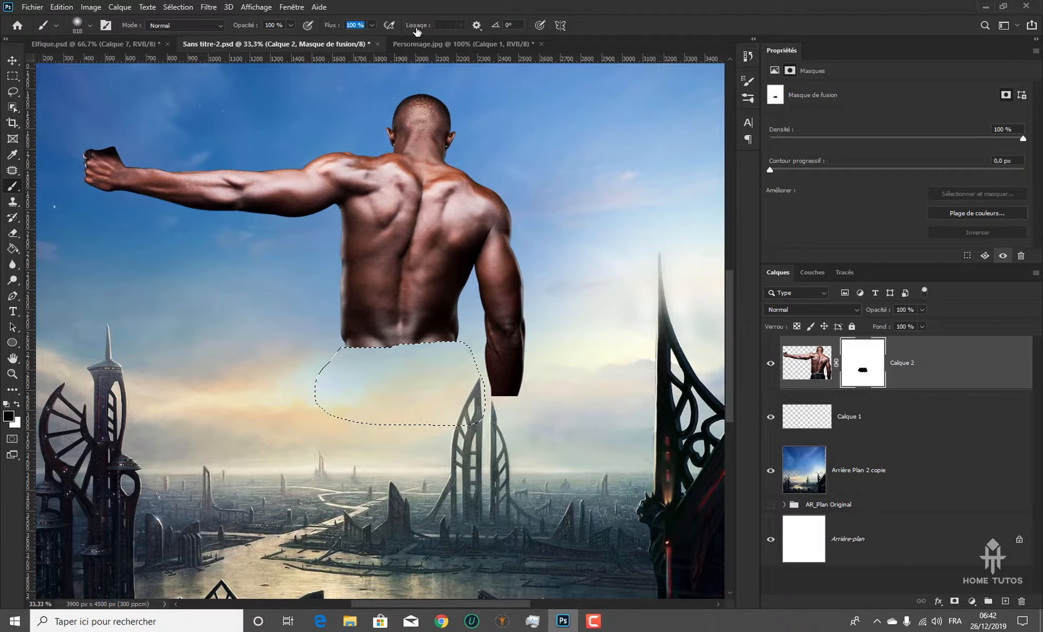
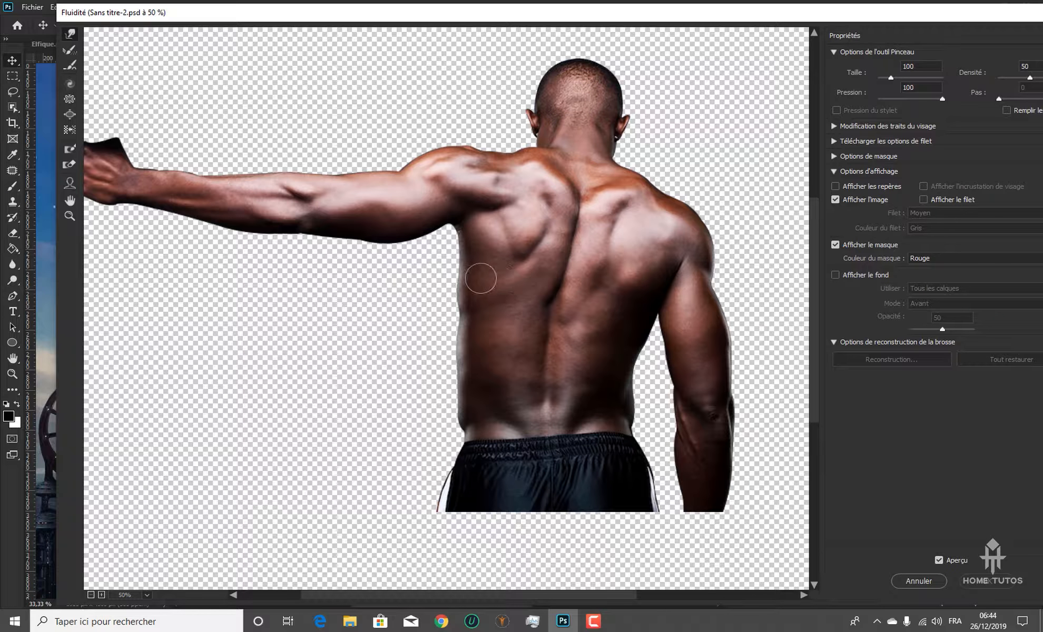
pyautogui.moveTo(538, 20); pyautogui.dragTo(523, 26)
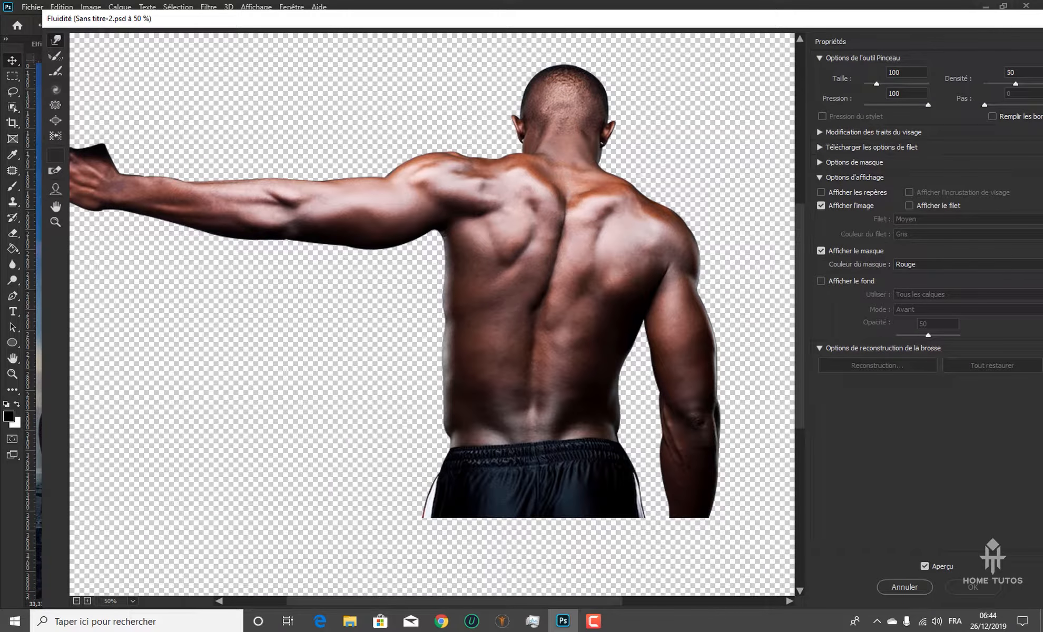
pyautogui.moveTo(463, 307)
pyautogui.mouseDown()
pyautogui.moveTo(473, 307)
pyautogui.moveTo(441, 336)
pyautogui.moveTo(514, 353)
pyautogui.moveTo(461, 378)
pyautogui.moveTo(529, 383)
pyautogui.mouseUp()
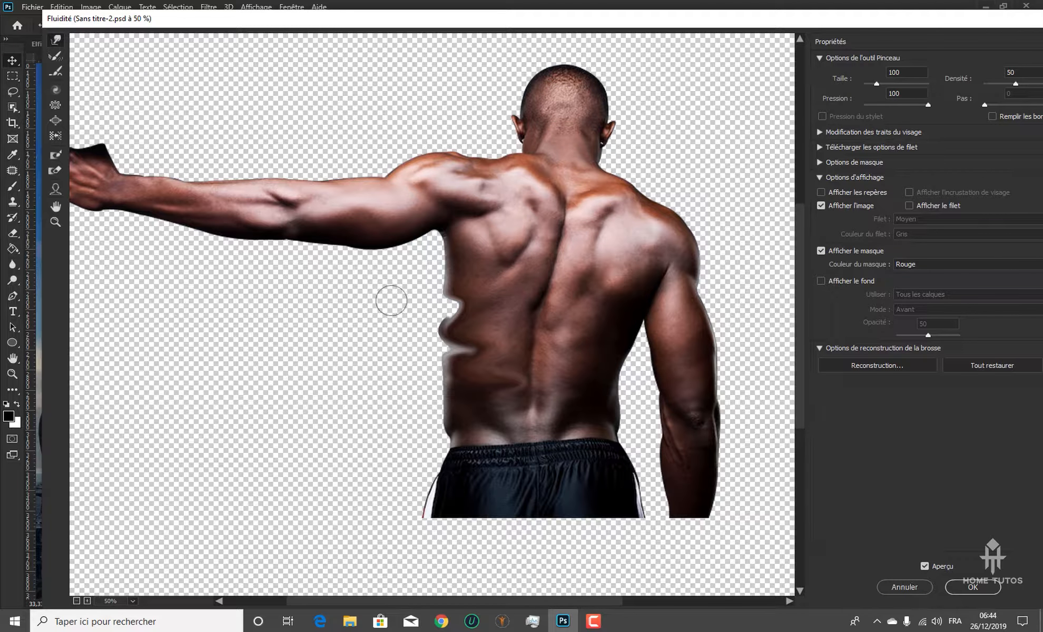
pyautogui.hotkey('ctrl', 'z')
# With the Forward Warp brush at size 338, curve the man's left flank outward above a narrower waist and swell the outstretched forearm
pyautogui.moveTo(389, 308); pyautogui.dragTo(422, 306)
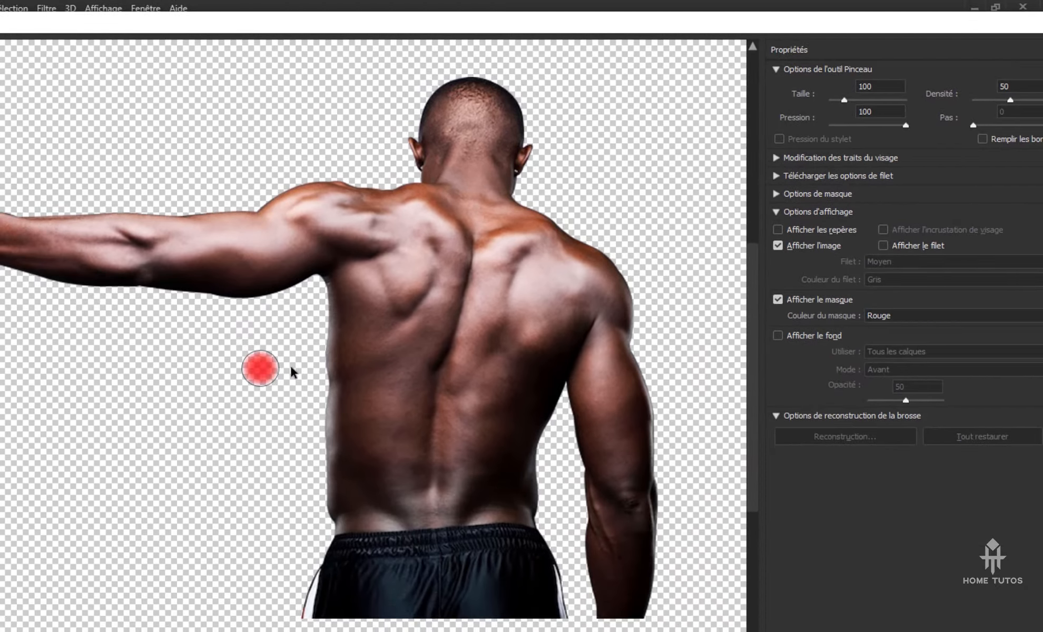
pyautogui.moveTo(301, 372)
pyautogui.mouseDown()
pyautogui.moveTo(293, 368)
pyautogui.moveTo(363, 358)
pyautogui.moveTo(341, 365)
pyautogui.moveTo(168, 302)
pyautogui.moveTo(296, 349)
pyautogui.moveTo(222, 349)
pyautogui.moveTo(290, 349)
pyautogui.moveTo(256, 331)
pyautogui.moveTo(410, 343)
pyautogui.moveTo(181, 361)
pyautogui.moveTo(337, 359)
pyautogui.moveTo(222, 365)
pyautogui.moveTo(248, 364)
pyautogui.mouseUp()
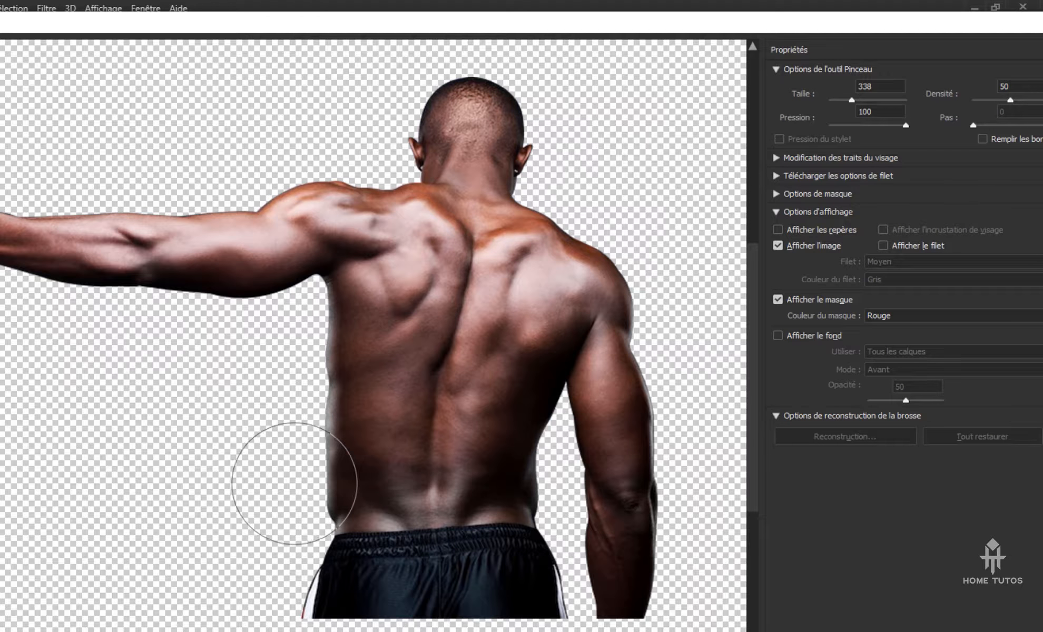
pyautogui.moveTo(290, 497); pyautogui.dragTo(305, 486)
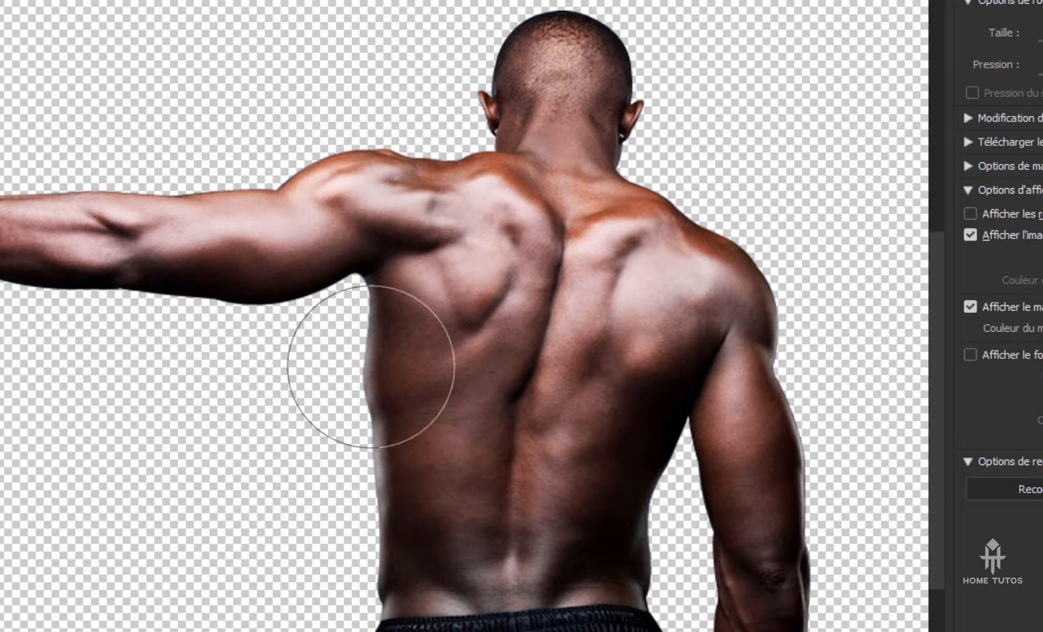
pyautogui.moveTo(380, 407); pyautogui.dragTo(377, 415)
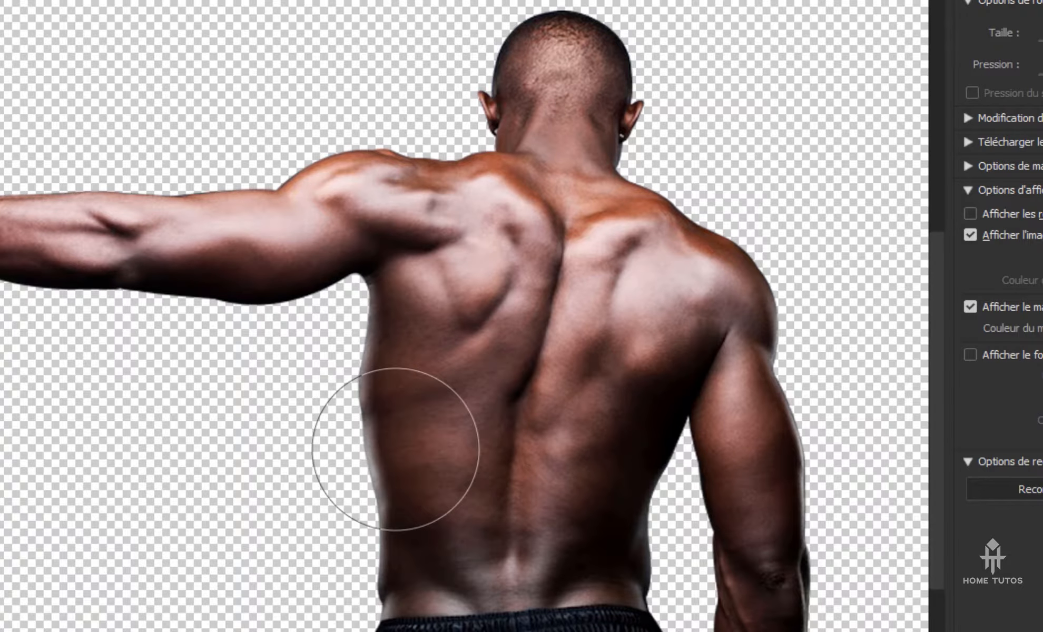
pyautogui.moveTo(373, 506); pyautogui.dragTo(377, 505)
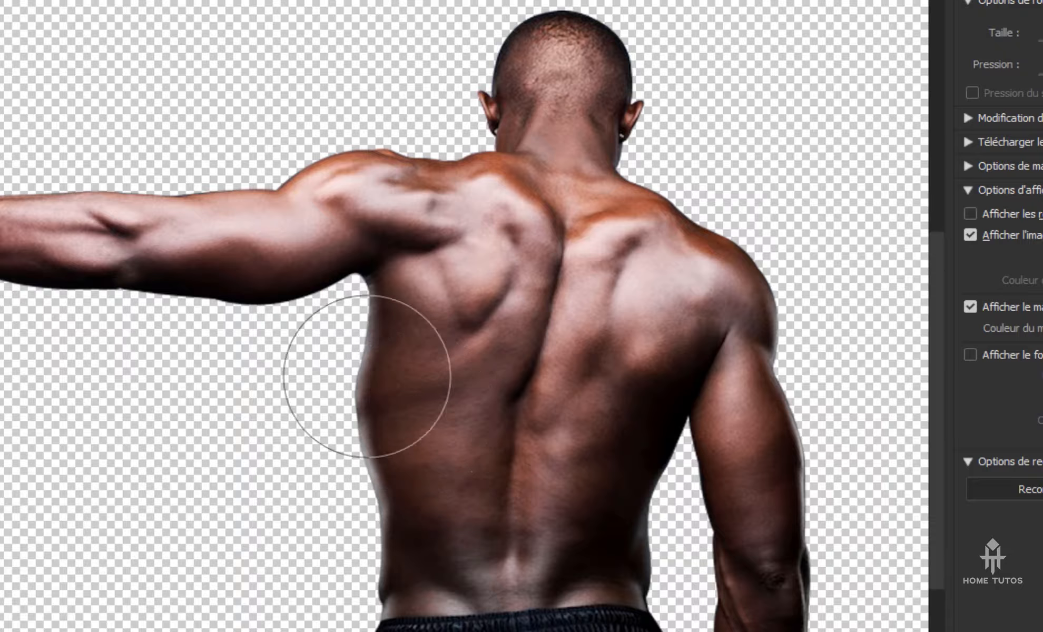
pyautogui.moveTo(381, 350); pyautogui.dragTo(375, 338)
pyautogui.moveTo(312, 395); pyautogui.dragTo(326, 392)
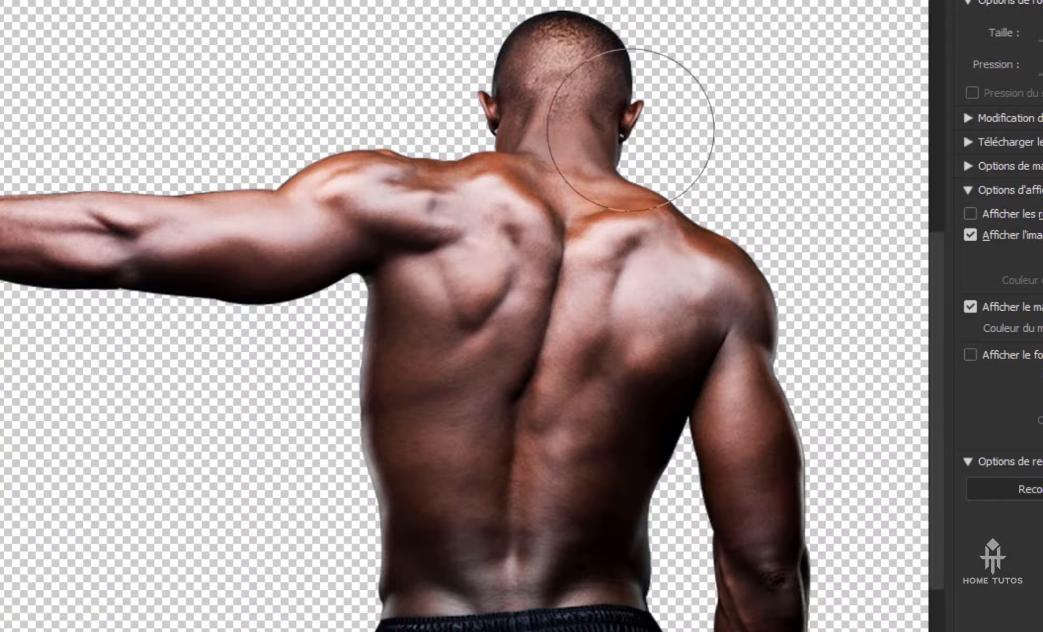
pyautogui.moveTo(370, 411)
pyautogui.mouseDown()
pyautogui.moveTo(368, 426)
pyautogui.moveTo(389, 380)
pyautogui.moveTo(375, 356)
pyautogui.mouseUp()
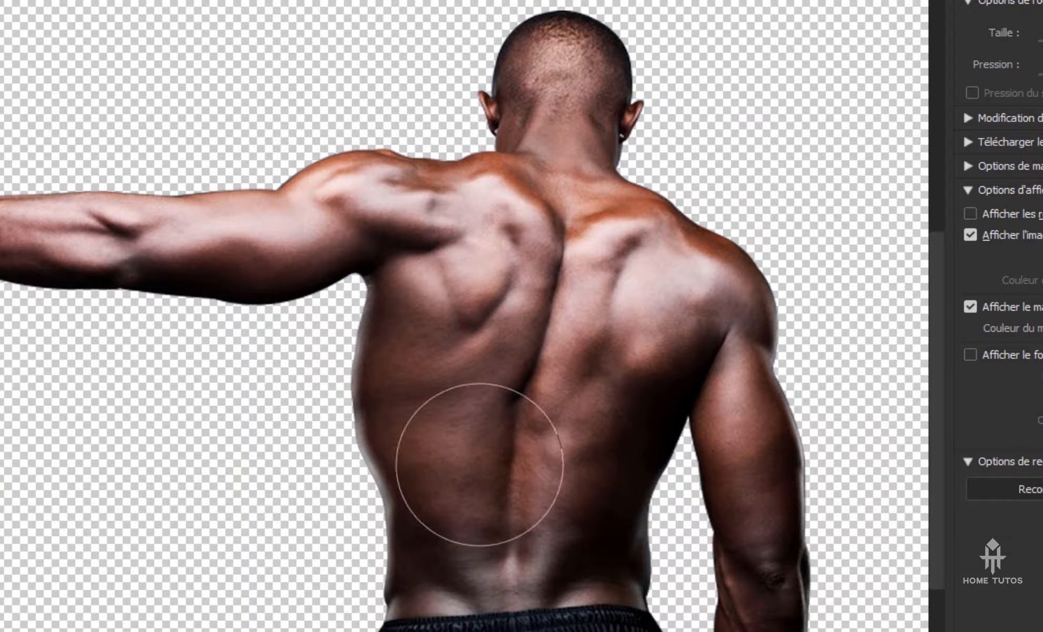
pyautogui.moveTo(363, 438); pyautogui.dragTo(372, 446)
pyautogui.moveTo(342, 605); pyautogui.dragTo(363, 587)
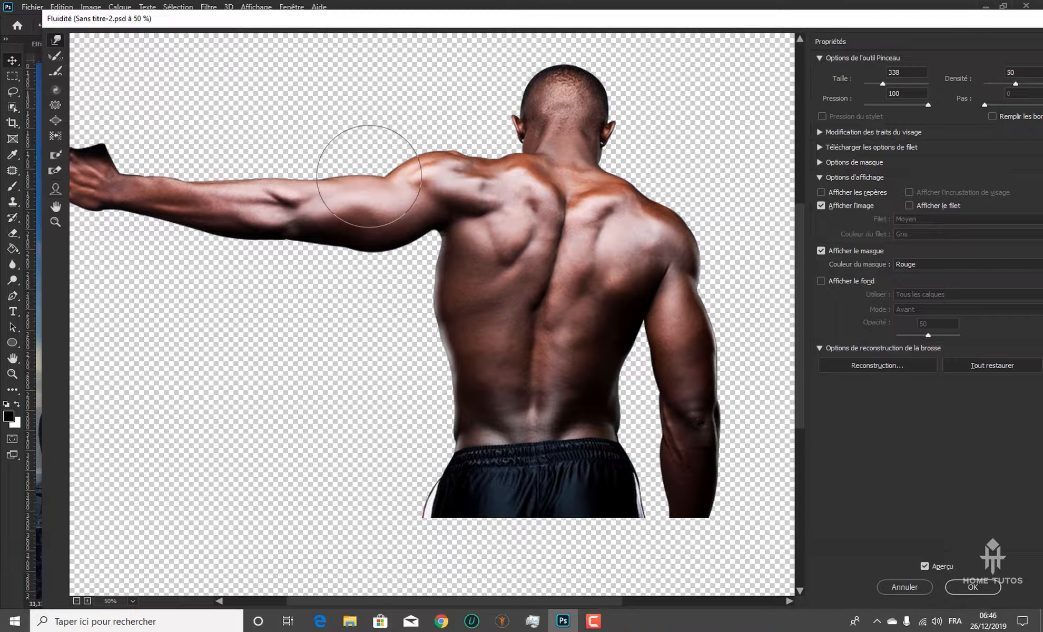
pyautogui.moveTo(267, 176); pyautogui.dragTo(257, 180)
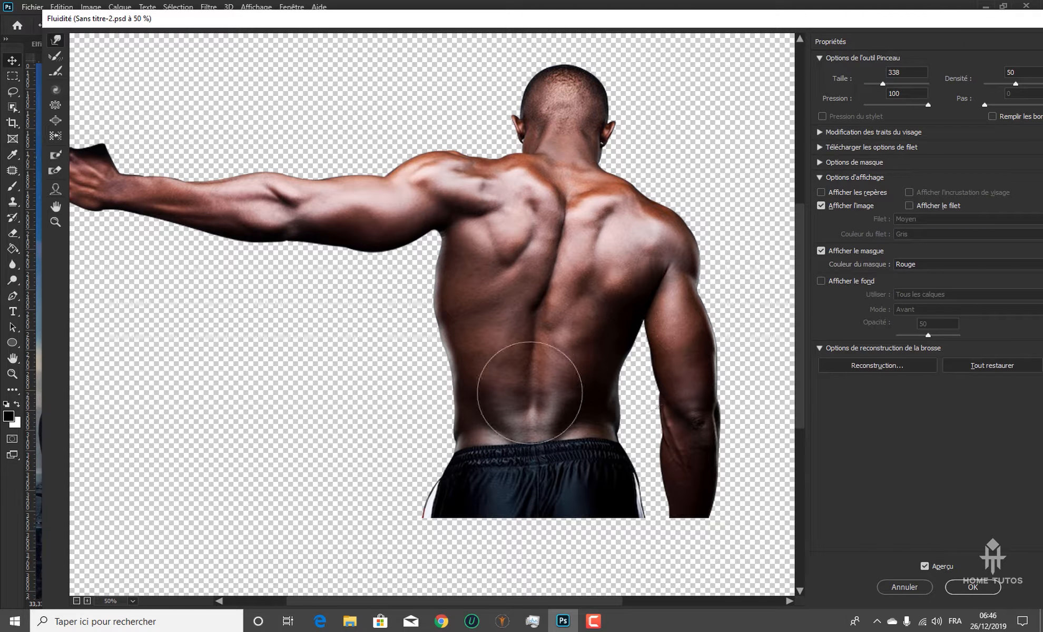
# Try to restore part of the reshaped left flank with the Reconstruct tool at brush size 356
pyautogui.click(55, 55)
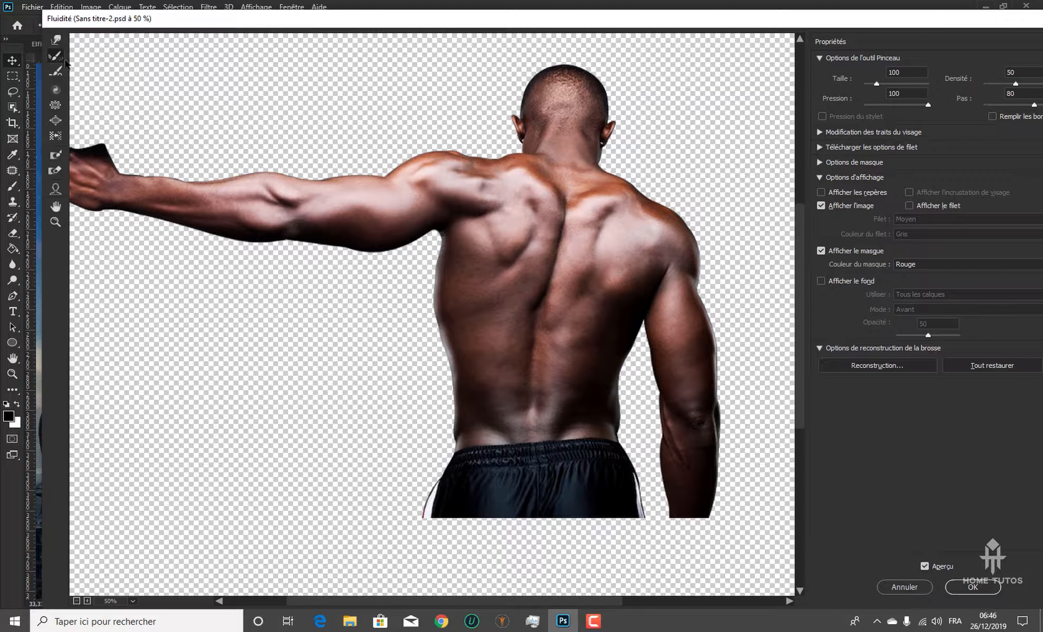
pyautogui.moveTo(370, 335); pyautogui.dragTo(426, 335)
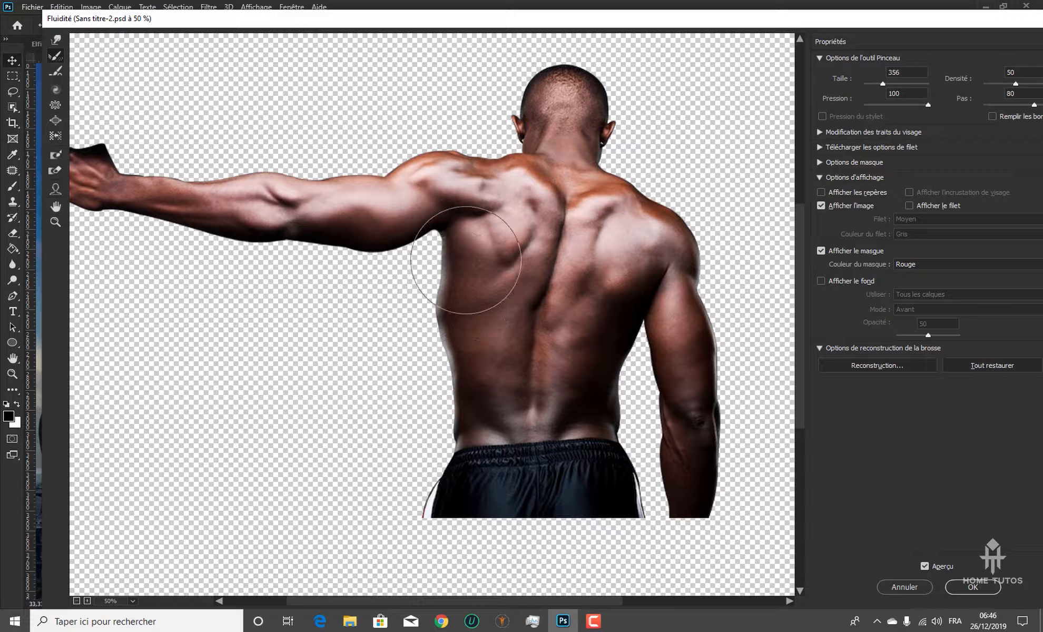
pyautogui.moveTo(466, 260)
pyautogui.mouseDown()
pyautogui.moveTo(466, 303)
pyautogui.moveTo(448, 327)
pyautogui.moveTo(472, 392)
pyautogui.moveTo(449, 280)
pyautogui.mouseUp()
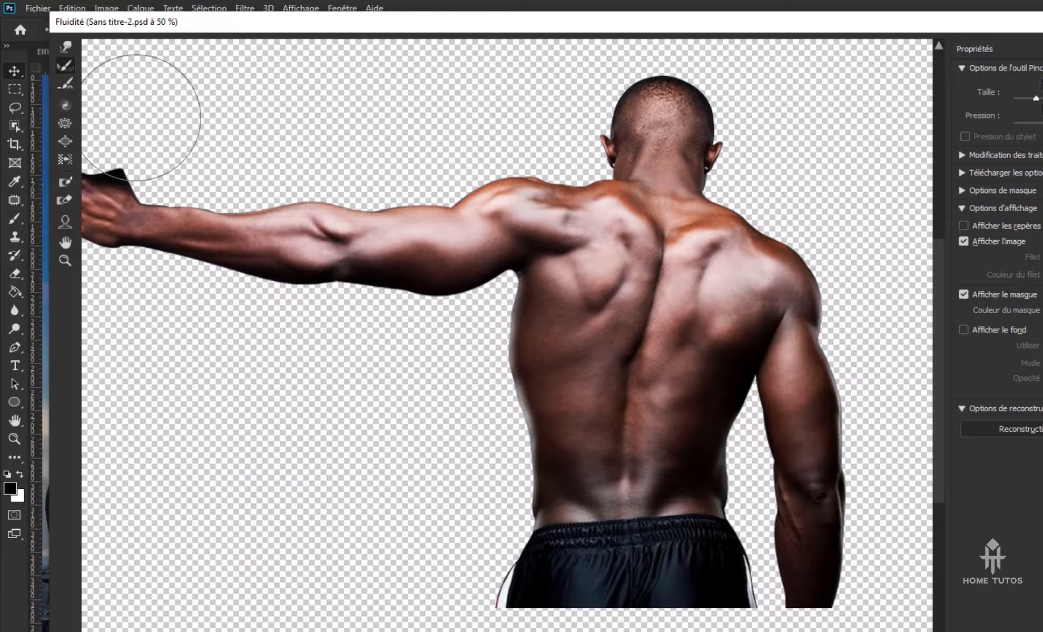
# Try twisting the man's head with the Twirl tool at brush size 612, and undo the twist
pyautogui.click(65, 107)
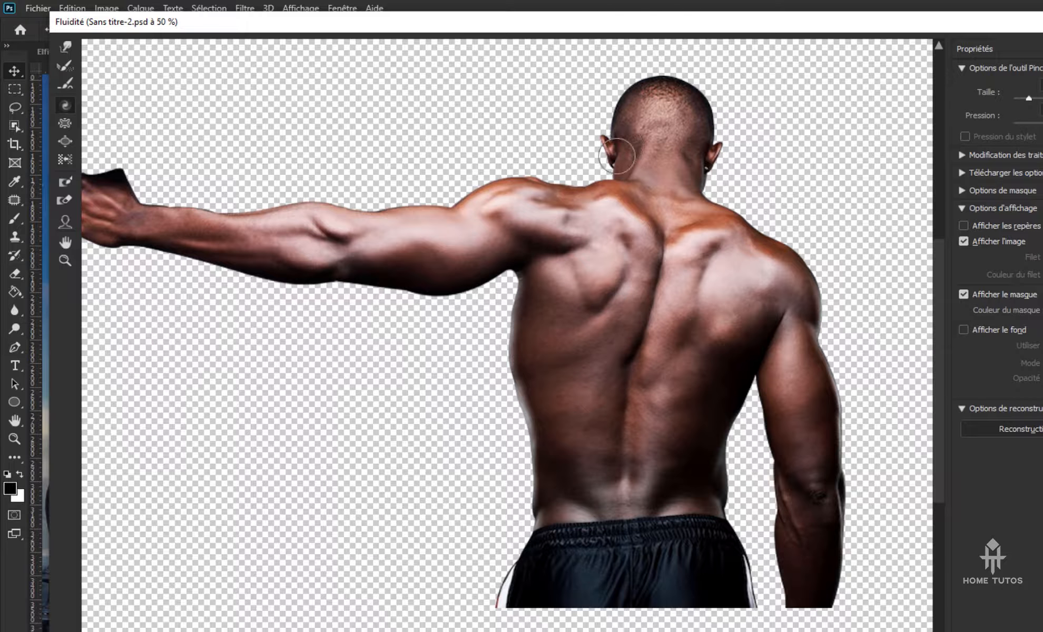
pyautogui.click(587, 285)
pyautogui.moveTo(643, 278); pyautogui.dragTo(722, 267)
pyautogui.moveTo(666, 132); pyautogui.dragTo(666, 132)
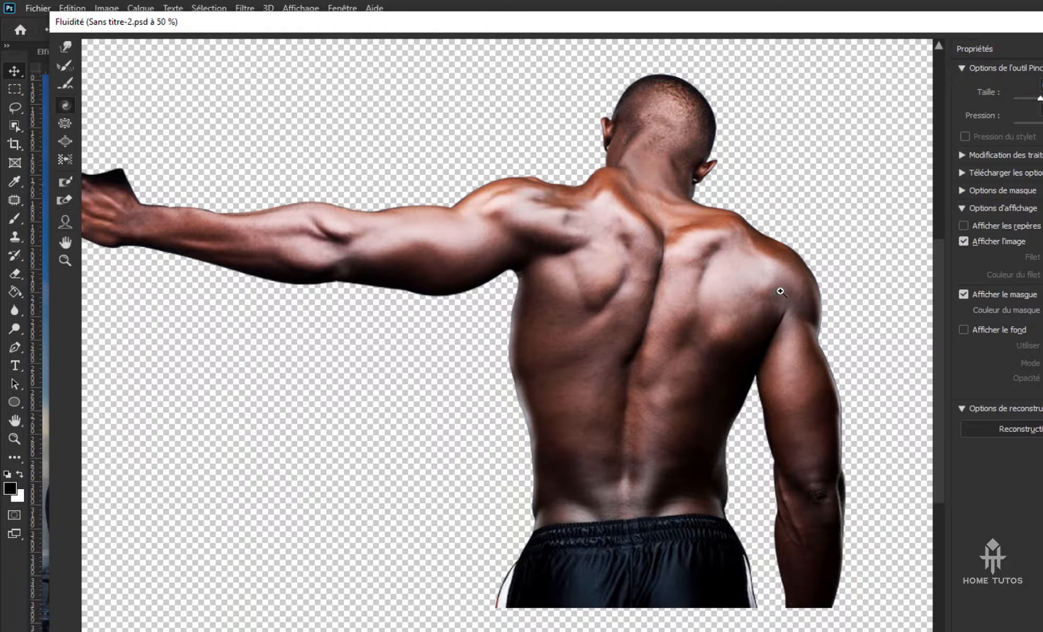
pyautogui.hotkey('ctrl', 'z')
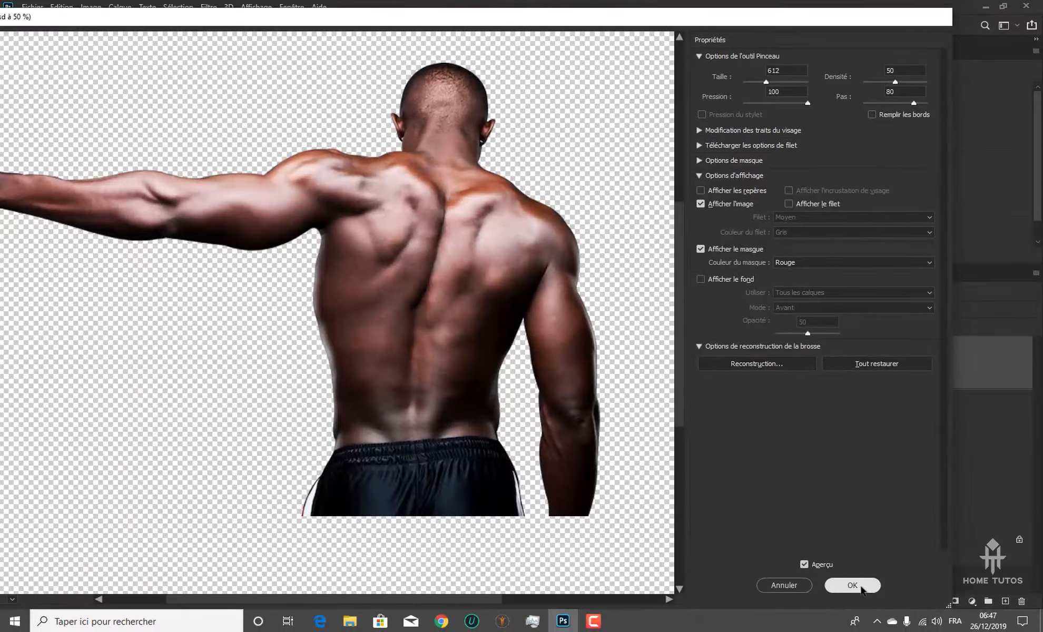
# Apply the Liquify changes to the man's layer and compare the torso before and after the reshaping
pyautogui.click(862, 587)
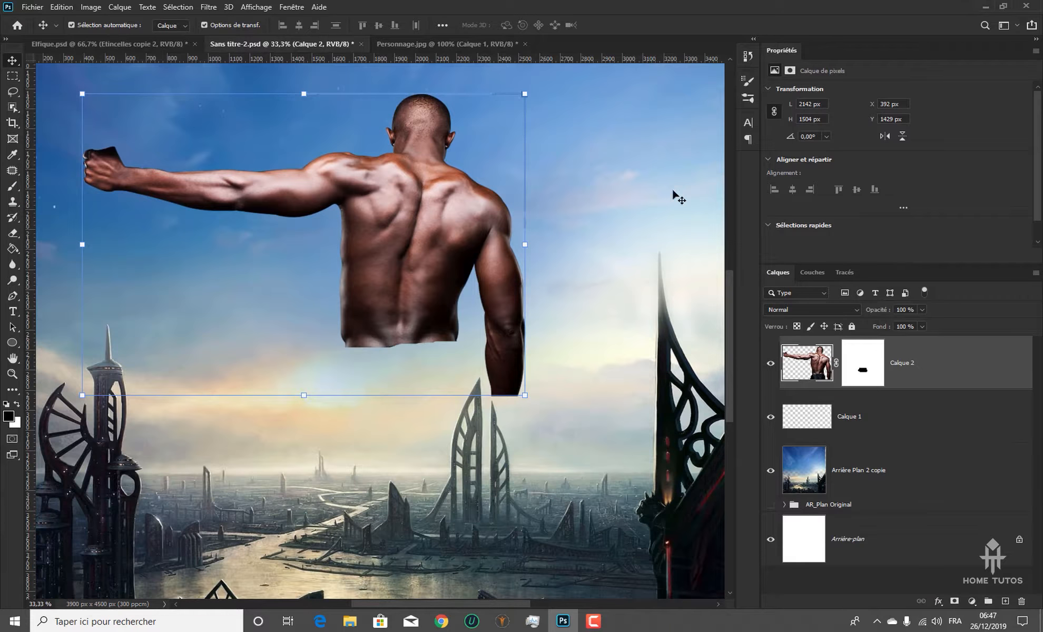
pyautogui.hotkey('ctrl', 'shift', 'z')
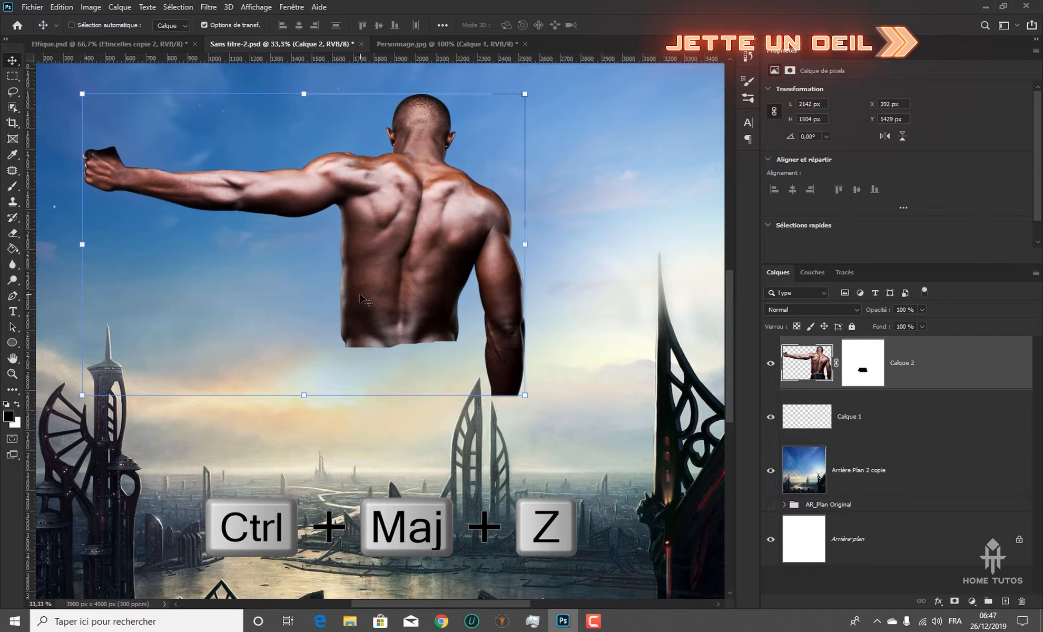
pyautogui.hotkey('ctrl', 'shift', 'z')
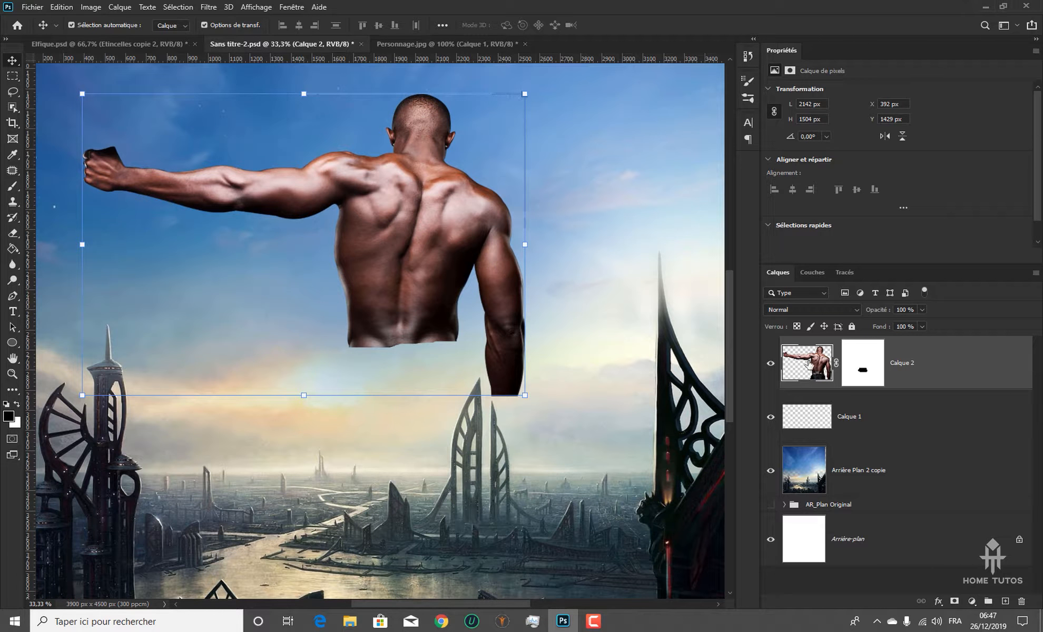
# Draw a freehand Lasso selection about 1759 × 1488 px around the man's left half, following the spine and enclosing the outstretched arm
pyautogui.click(14, 92)
pyautogui.moveTo(402, 352); pyautogui.dragTo(419, 164)
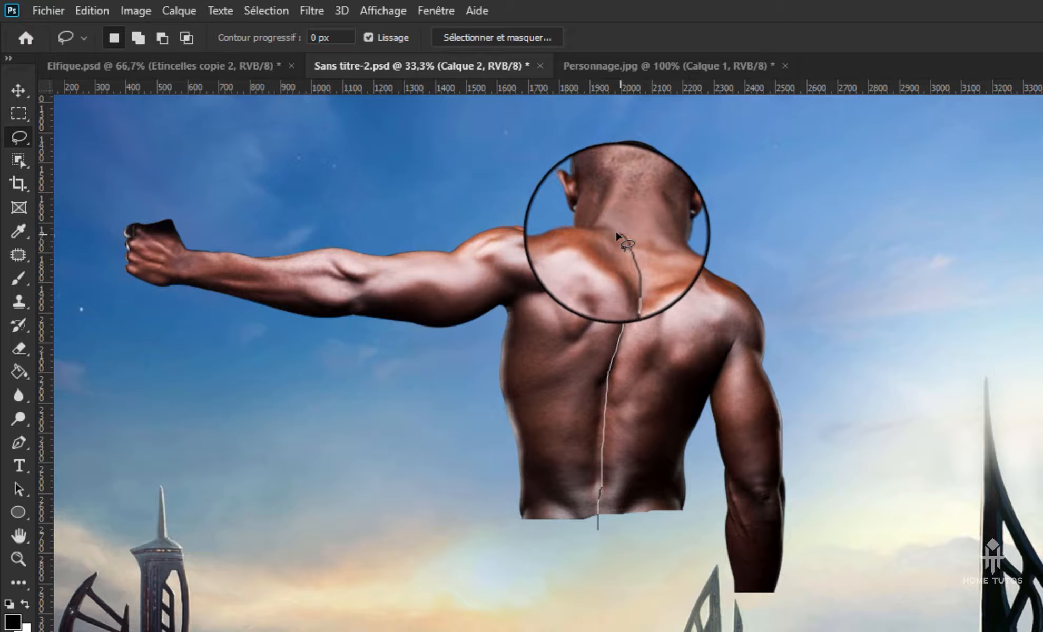
pyautogui.moveTo(618, 236)
pyautogui.mouseDown()
pyautogui.moveTo(158, 168)
pyautogui.moveTo(108, 181)
pyautogui.moveTo(88, 241)
pyautogui.moveTo(144, 355)
pyautogui.moveTo(299, 398)
pyautogui.moveTo(429, 548)
pyautogui.moveTo(579, 608)
pyautogui.moveTo(604, 577)
pyautogui.mouseUp()
pyautogui.scroll(1, 585, 493)
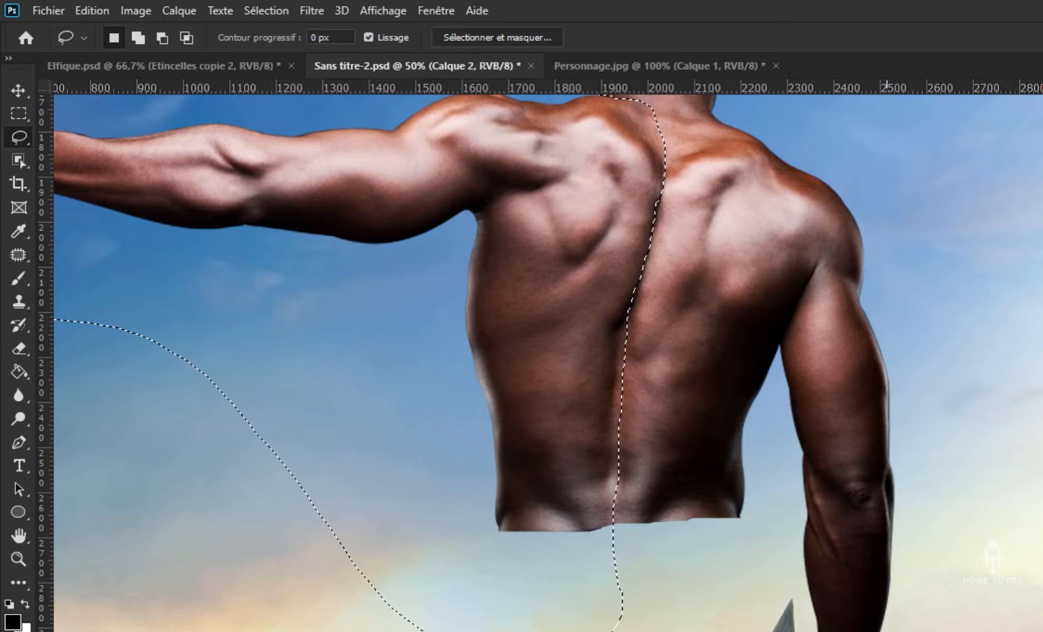
pyautogui.moveTo(482, 278); pyautogui.dragTo(479, 460)
pyautogui.moveTo(117, 377); pyautogui.dragTo(191, 290)
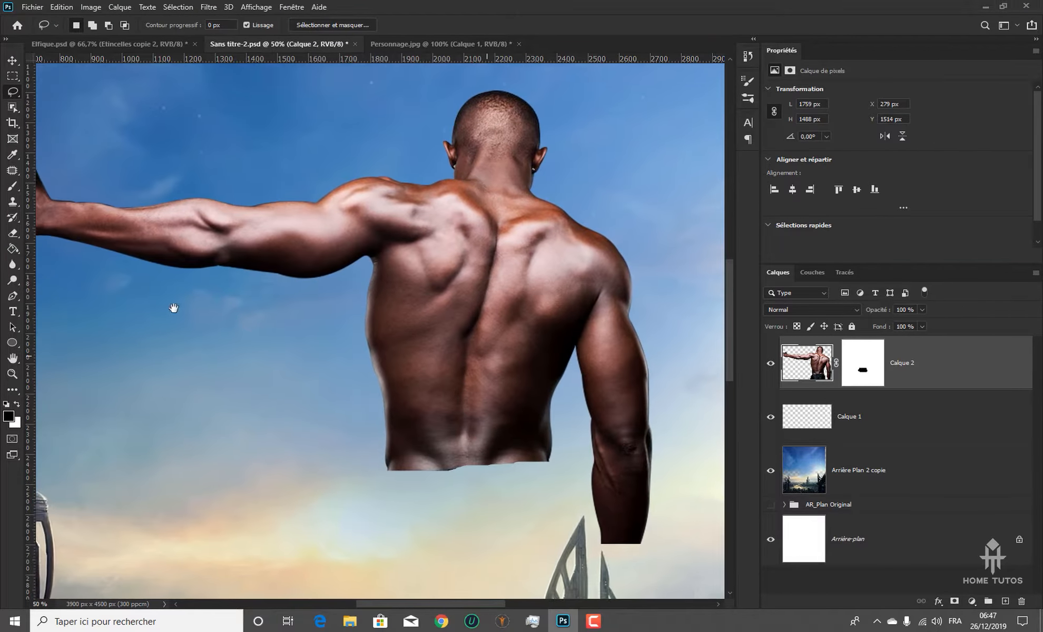
# Copy the selected left half of the man, including the outstretched arm, onto a new layer
pyautogui.click(12, 296)
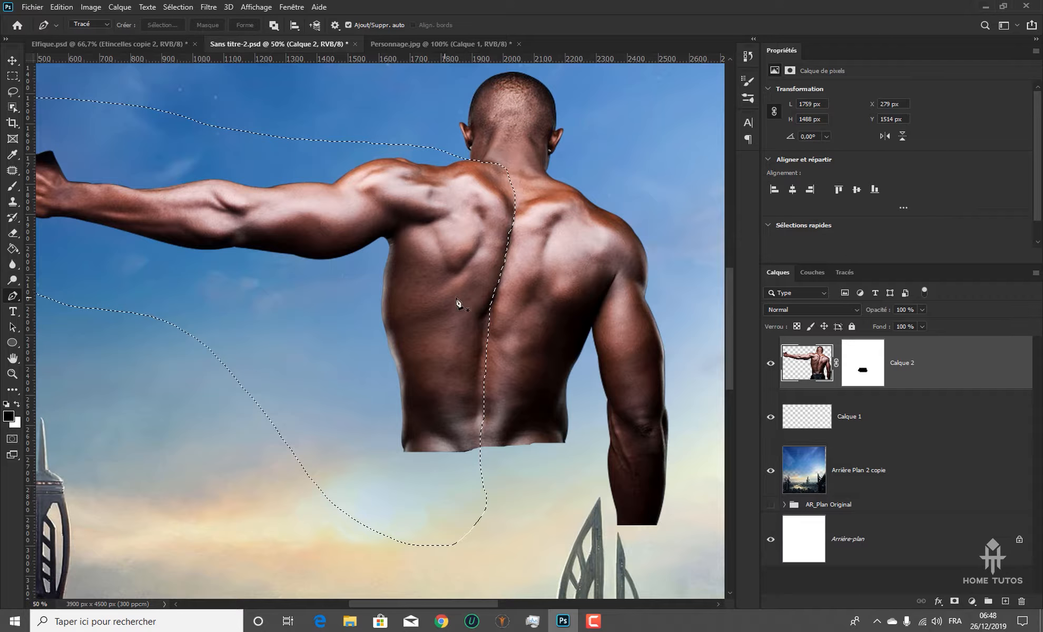
pyautogui.hotkey('ctrl', '-')
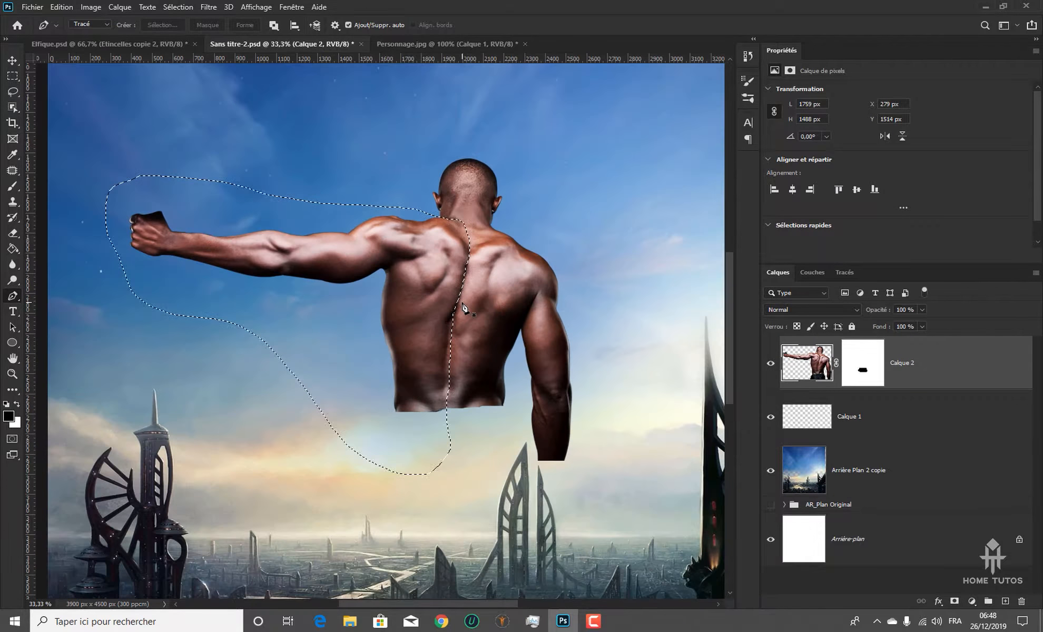
pyautogui.click(12, 92)
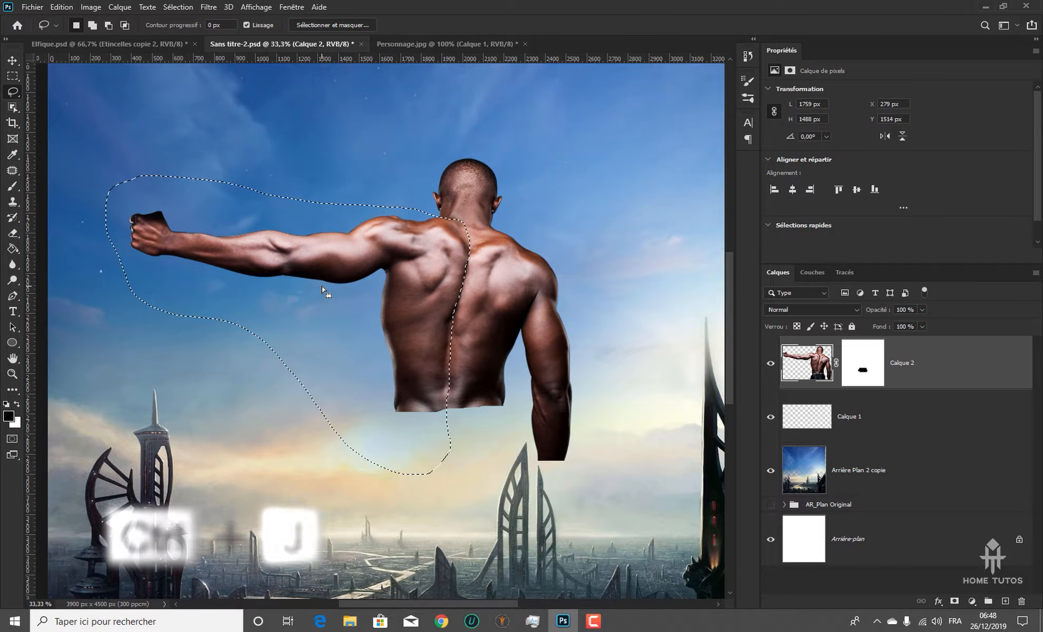
pyautogui.hotkey('ctrl', 'j')
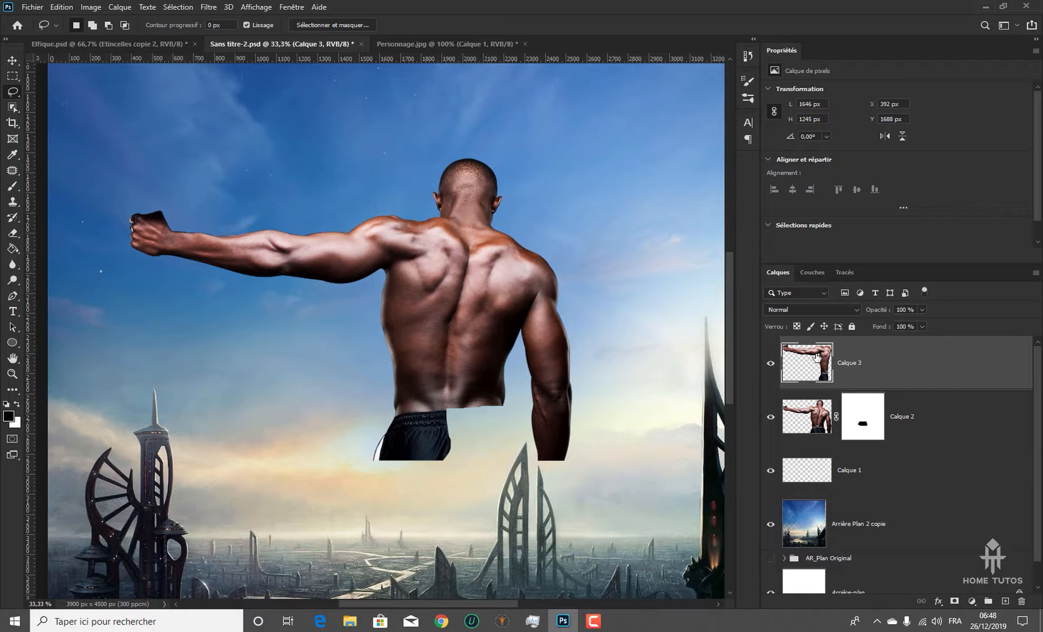
# Flip the copied half horizontally and place it against the spine as the right half, at about X 1994 px, Y 1688 px
pyautogui.hotkey('ctrl', 't')
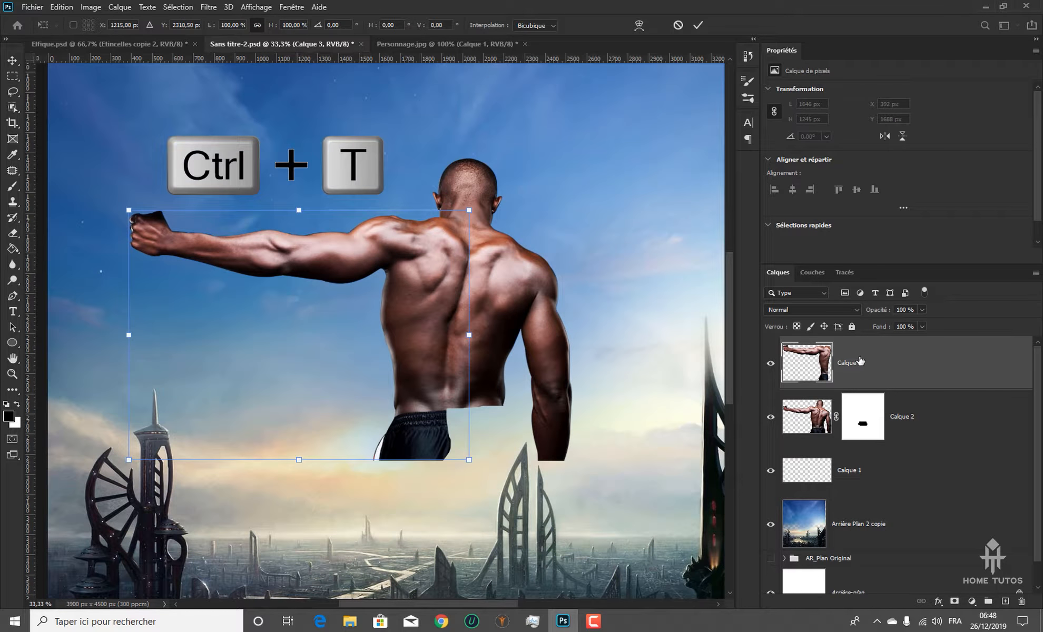
pyautogui.rightClick(248, 246)
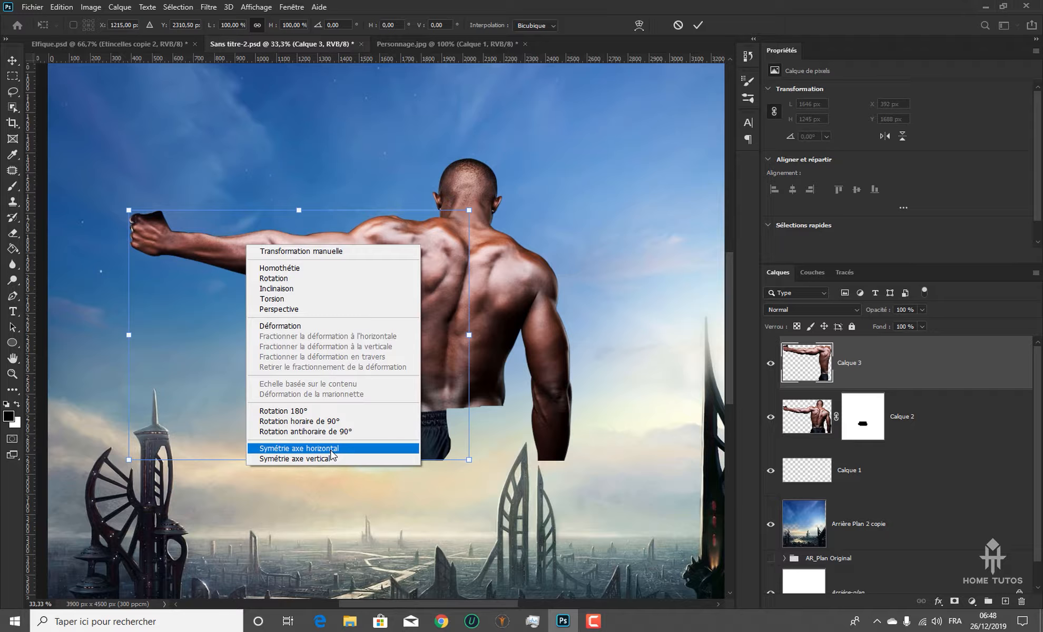
pyautogui.click(331, 449)
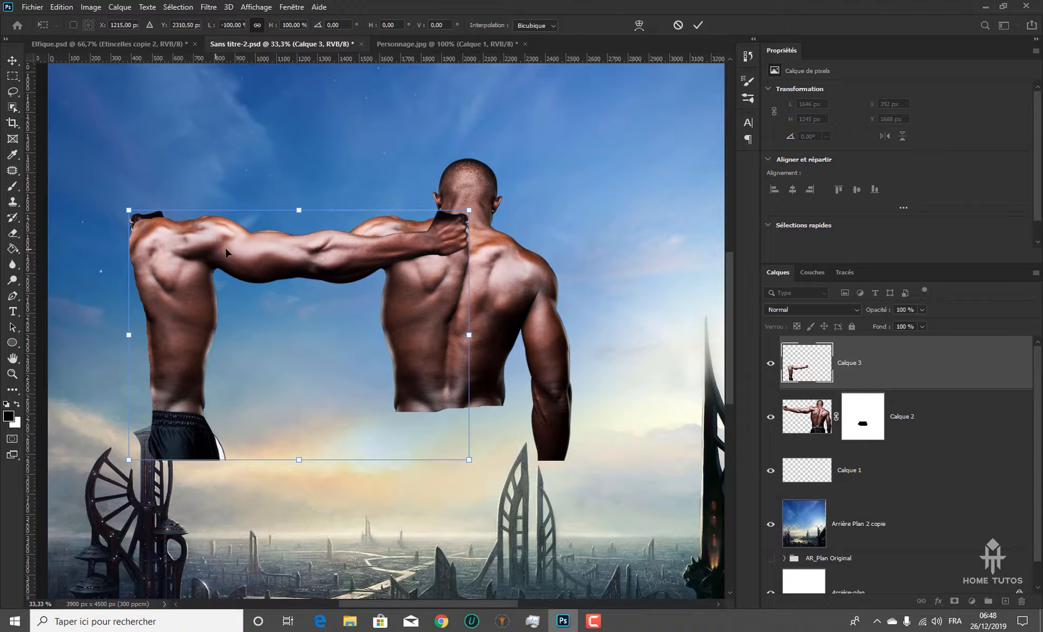
pyautogui.moveTo(226, 253); pyautogui.dragTo(548, 271)
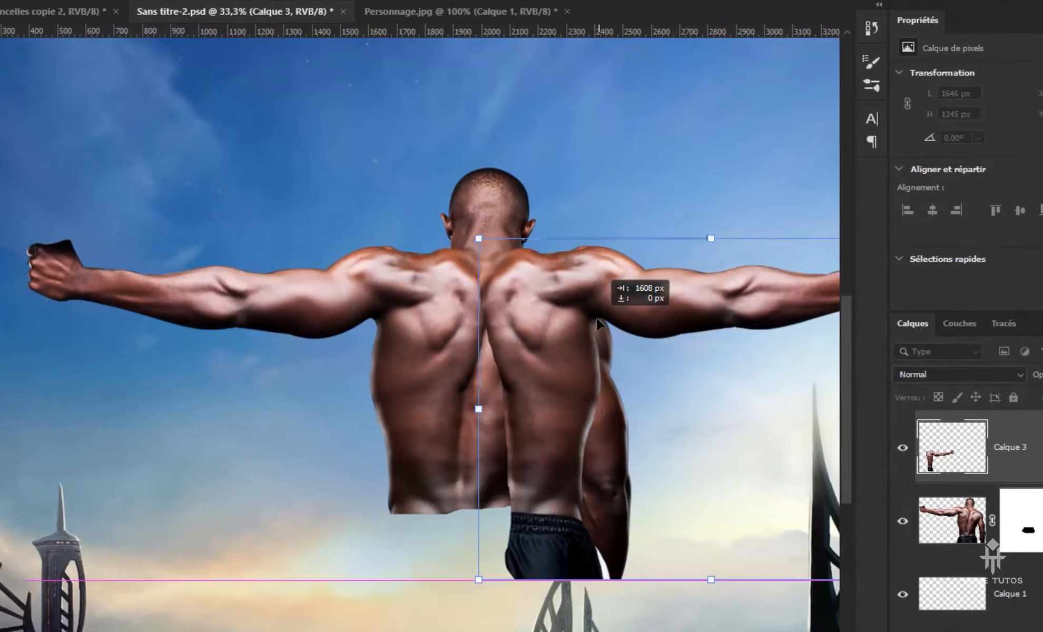
pyautogui.moveTo(597, 319); pyautogui.dragTo(597, 318)
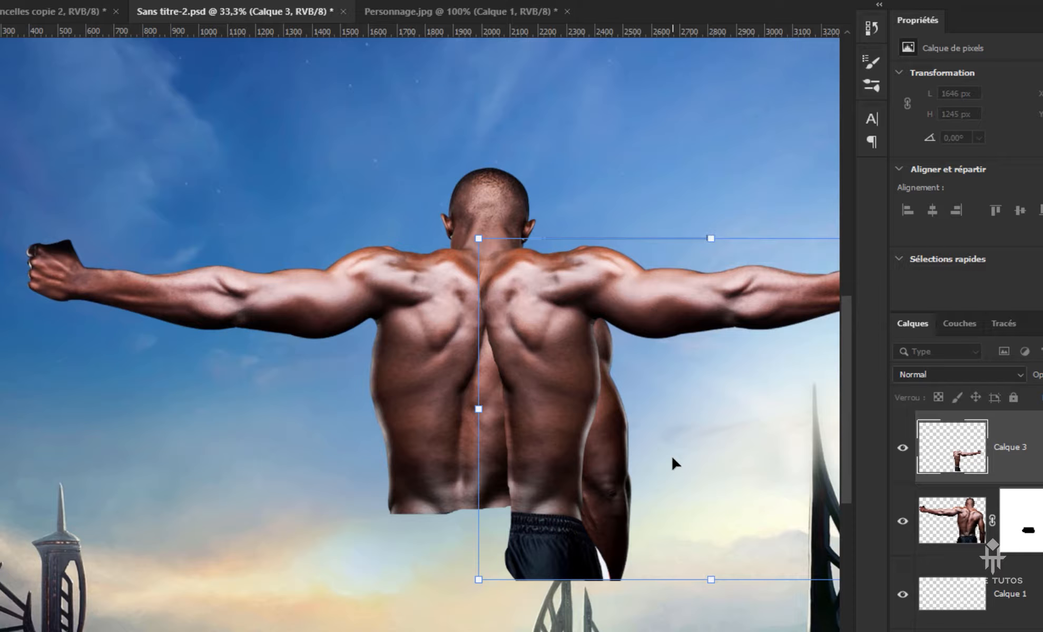
pyautogui.press('Return')
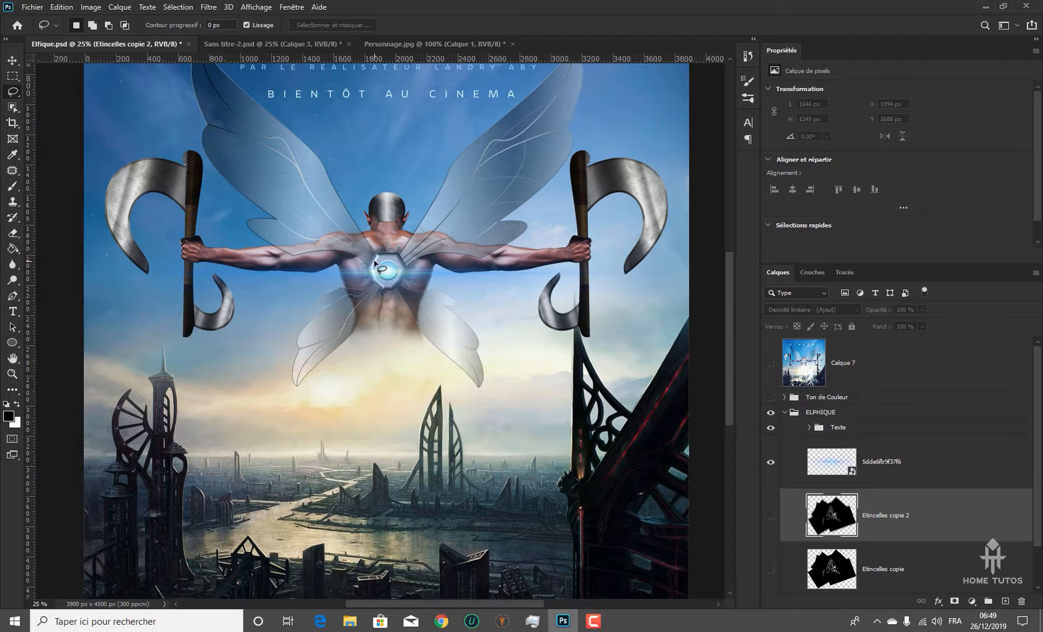
# Examine the man's back in the finished poster Elfique.psd, and hide the mirrored half's layer Calque 3 in Sans titre-2.psd
pyautogui.hotkey('ctrl', '+')
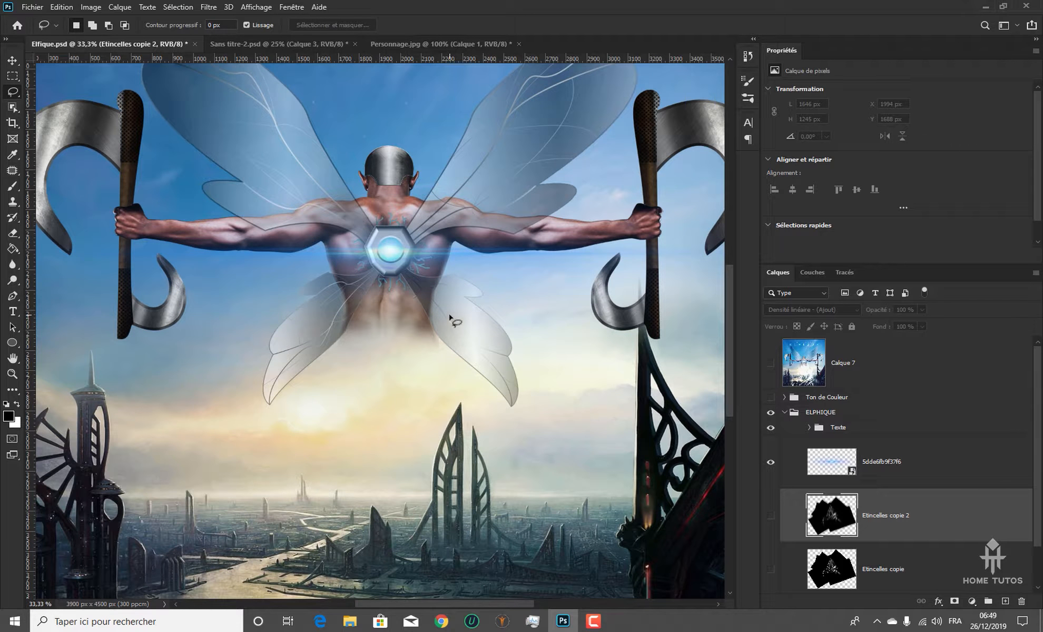
pyautogui.click(270, 45)
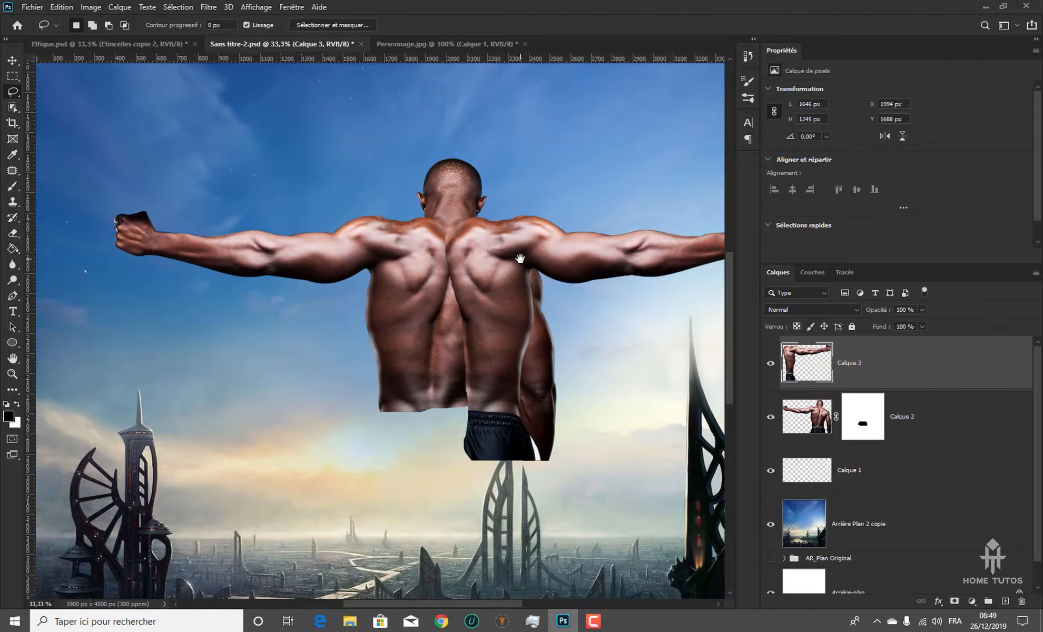
pyautogui.hotkey('ctrl', '+')
pyautogui.moveTo(461, 302); pyautogui.dragTo(469, 304)
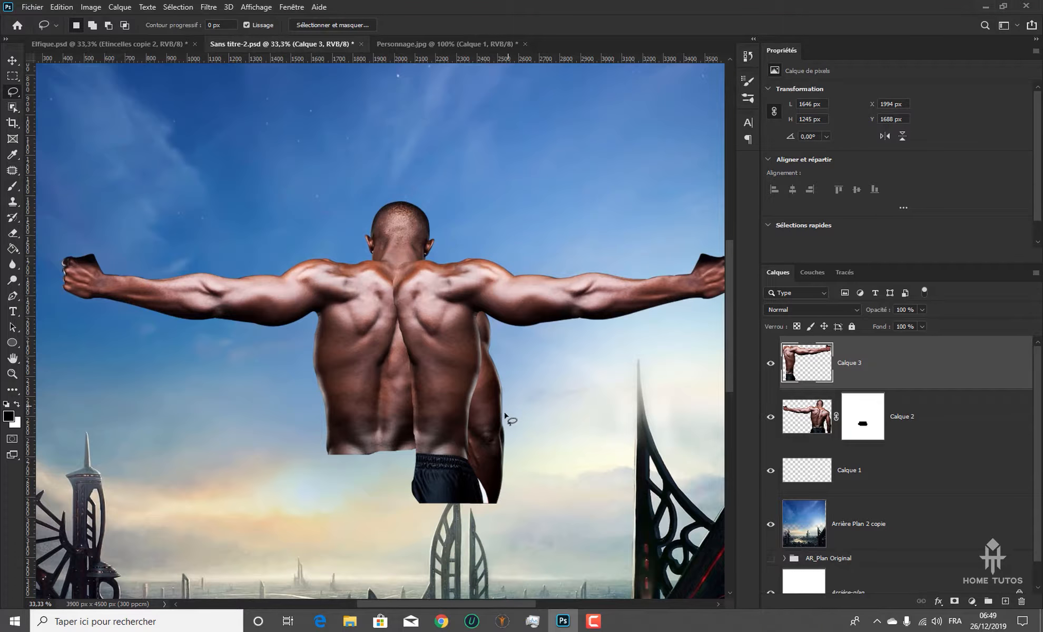
pyautogui.click(771, 364)
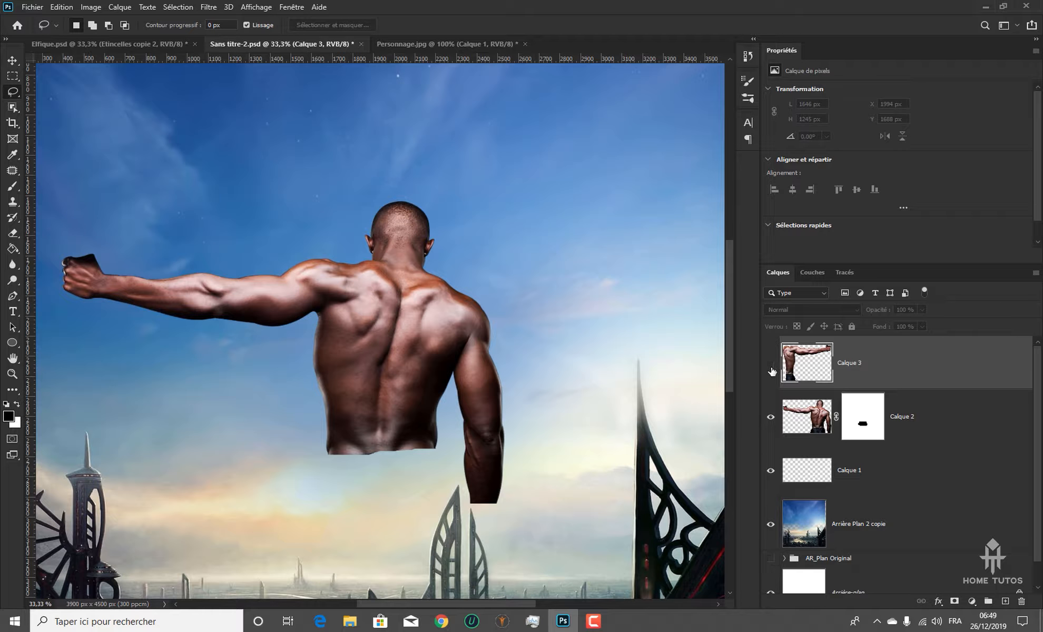
# Paint out the man's hanging right arm on Calque 2's layer mask with a large soft black brush, and show Calque 3 again
pyautogui.click(863, 416)
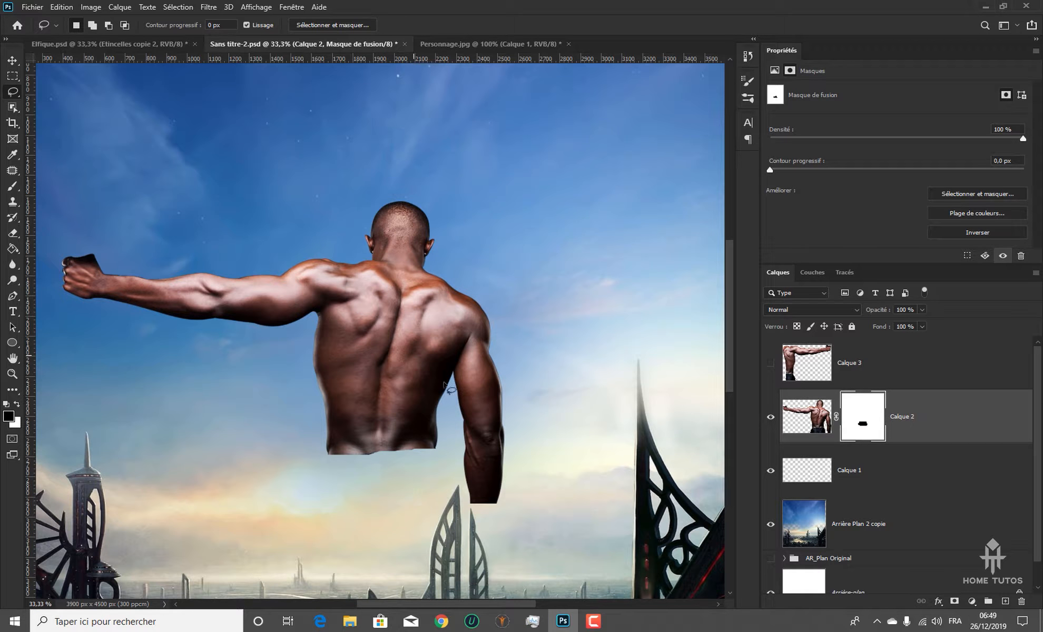
pyautogui.click(13, 187)
pyautogui.moveTo(541, 459); pyautogui.dragTo(485, 488)
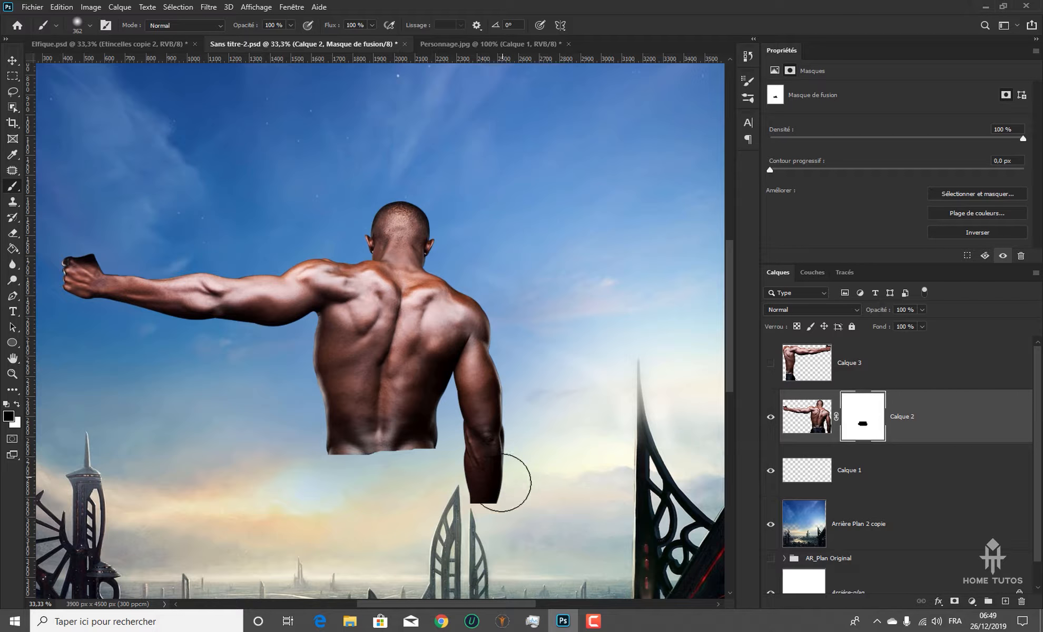
pyautogui.moveTo(559, 443); pyautogui.dragTo(558, 445)
pyautogui.moveTo(481, 503)
pyautogui.mouseDown()
pyautogui.moveTo(501, 482)
pyautogui.moveTo(484, 448)
pyautogui.moveTo(473, 456)
pyautogui.moveTo(491, 327)
pyautogui.mouseUp()
pyautogui.click(771, 363)
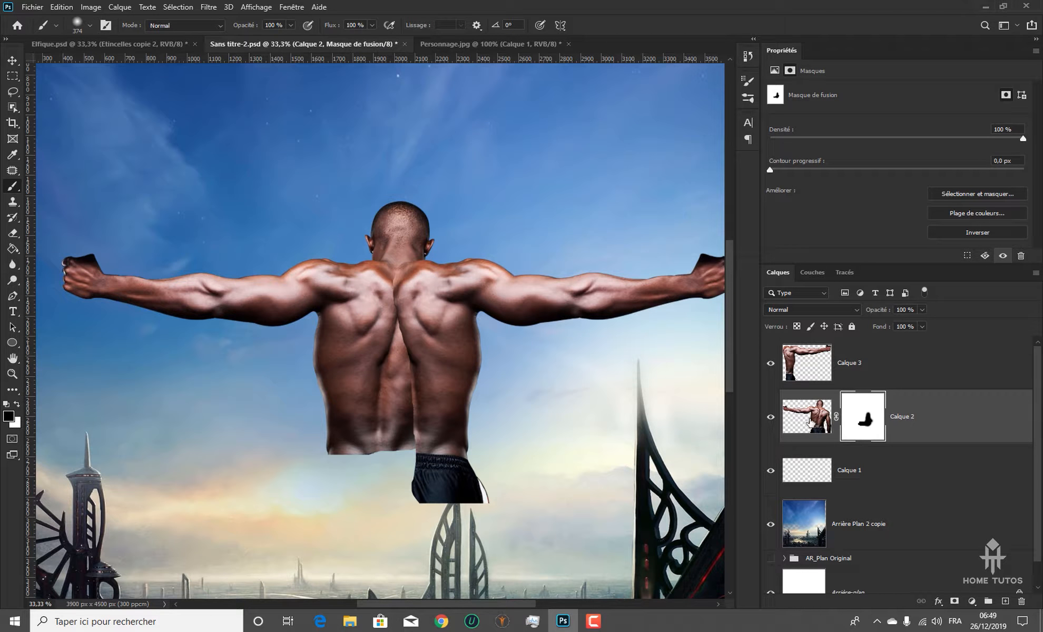
# Hide Calque 3 and paint black on Calque 2's mask to remove the leftover right shoulder edge and right flank
pyautogui.hotkey('ctrl', '-')
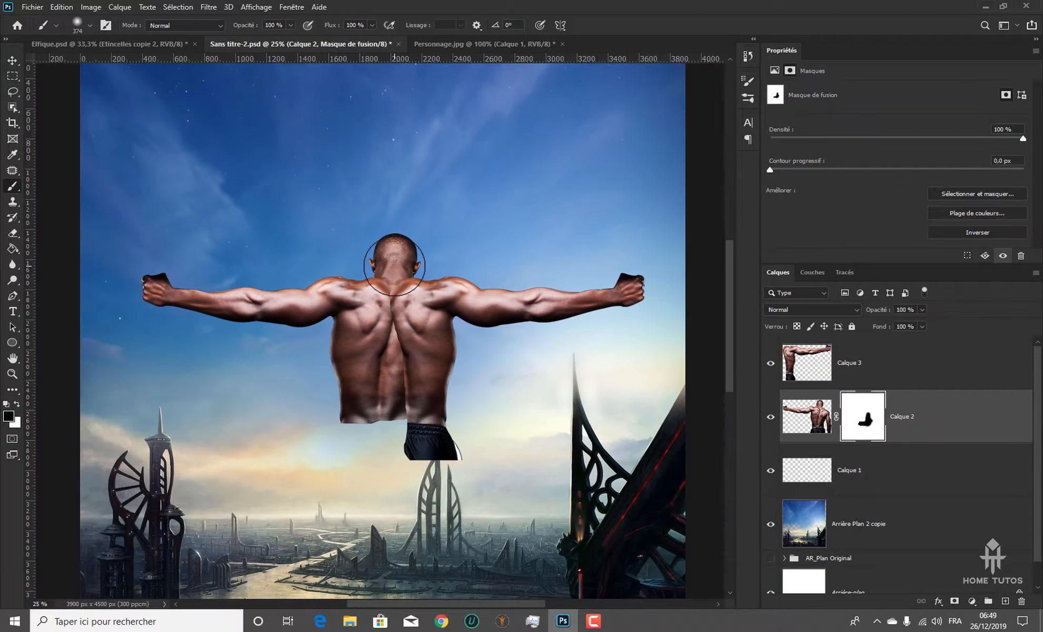
pyautogui.hotkey('ctrl', '-')
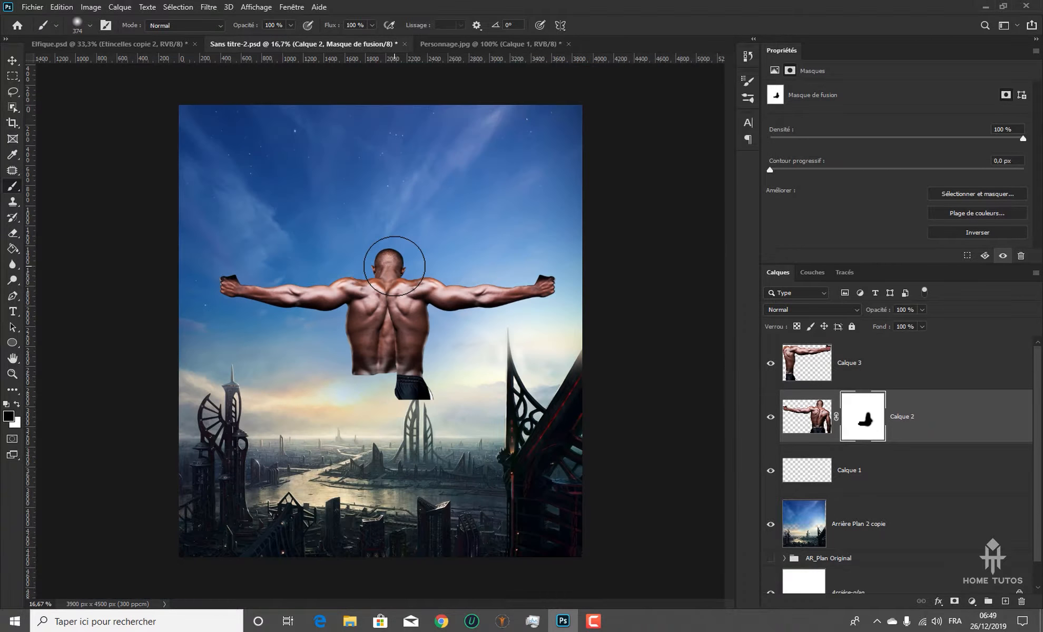
pyautogui.hotkey('ctrl', '+')
pyautogui.hotkey('ctrl', '+')
pyautogui.hotkey('ctrl', '+')
pyautogui.hotkey('ctrl', '+')
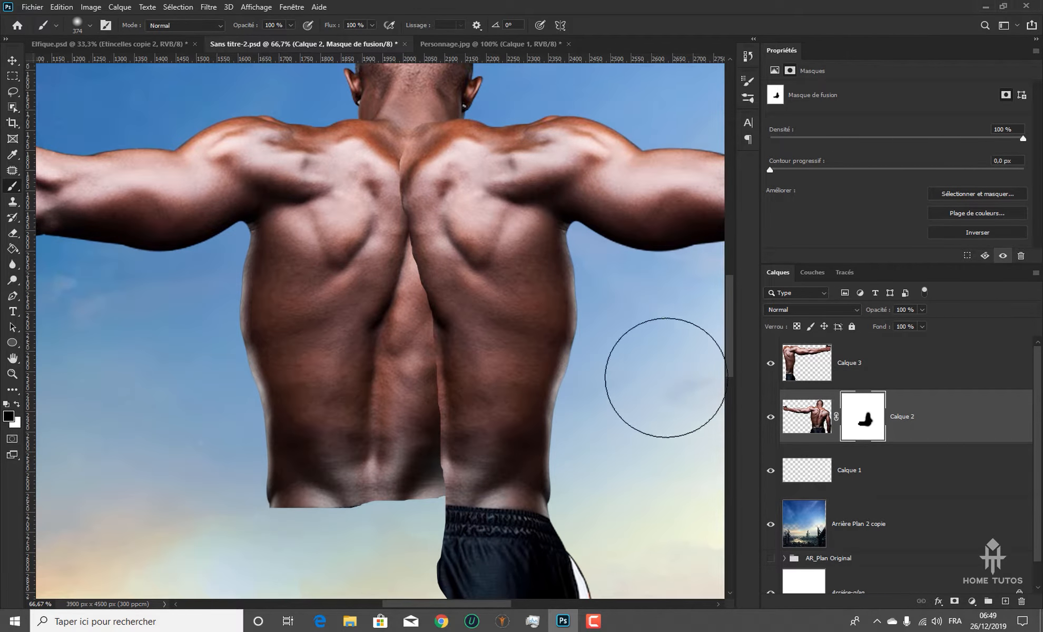
pyautogui.click(770, 367)
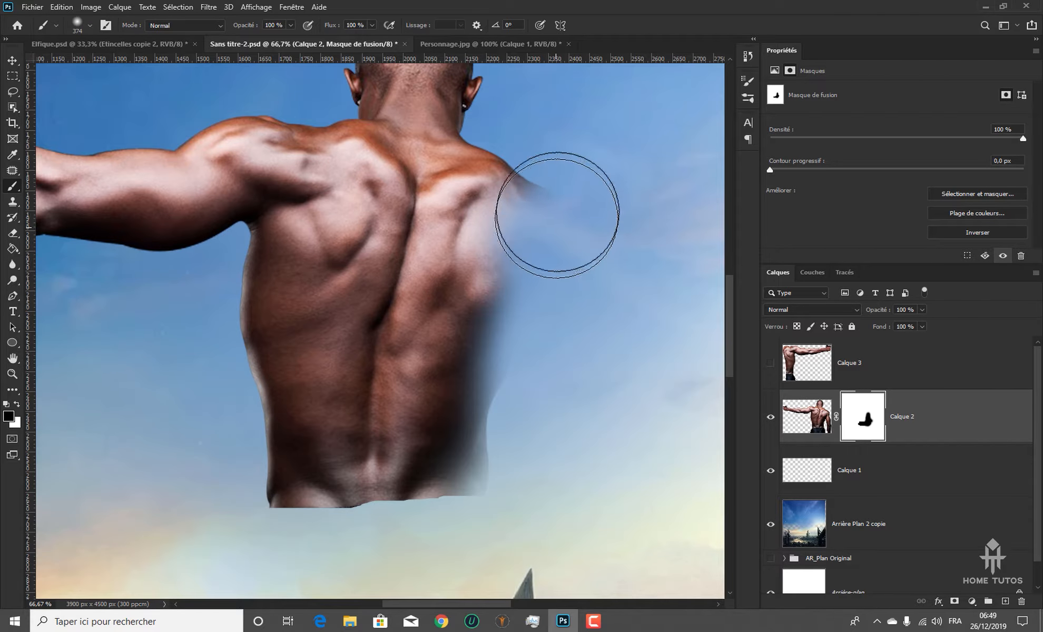
pyautogui.moveTo(556, 423); pyautogui.dragTo(549, 452)
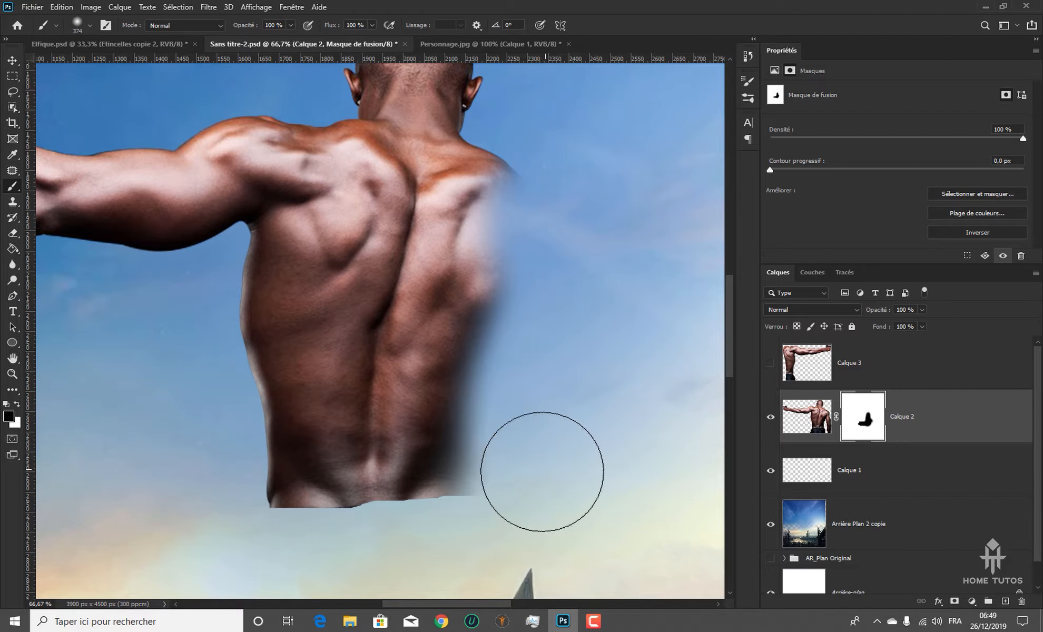
pyautogui.click(771, 363)
pyautogui.click(770, 363)
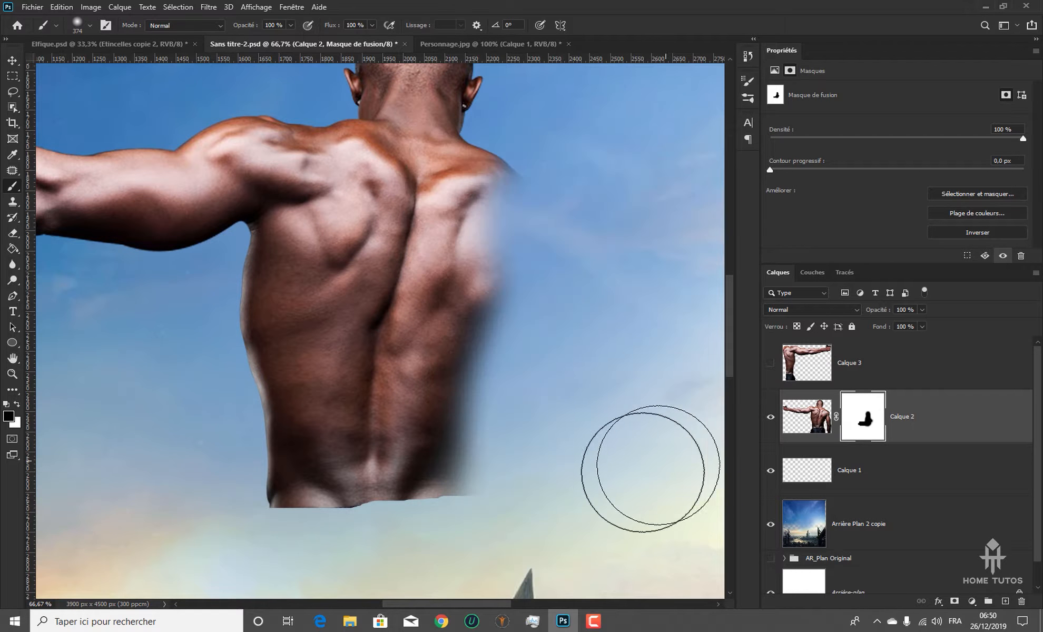
pyautogui.moveTo(489, 518)
pyautogui.mouseDown()
pyautogui.moveTo(491, 428)
pyautogui.moveTo(531, 369)
pyautogui.mouseUp()
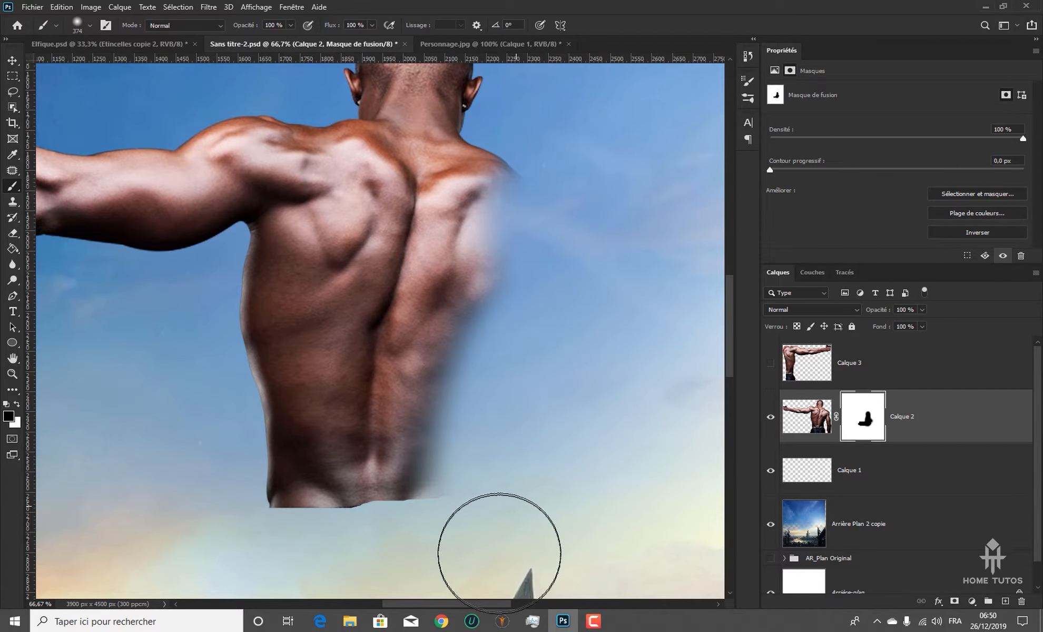
# Fade the lower edge of the man's back on Calque 2's mask, and reduce the brush size to 142 px
pyautogui.moveTo(482, 529)
pyautogui.mouseDown()
pyautogui.moveTo(256, 550)
pyautogui.moveTo(425, 551)
pyautogui.moveTo(254, 557)
pyautogui.moveTo(425, 553)
pyautogui.moveTo(246, 547)
pyautogui.moveTo(214, 566)
pyautogui.moveTo(391, 550)
pyautogui.moveTo(275, 568)
pyautogui.moveTo(420, 446)
pyautogui.mouseUp()
pyautogui.hotkey('ctrl', '+')
pyautogui.press('x')
pyautogui.press('v')
pyautogui.press('x')
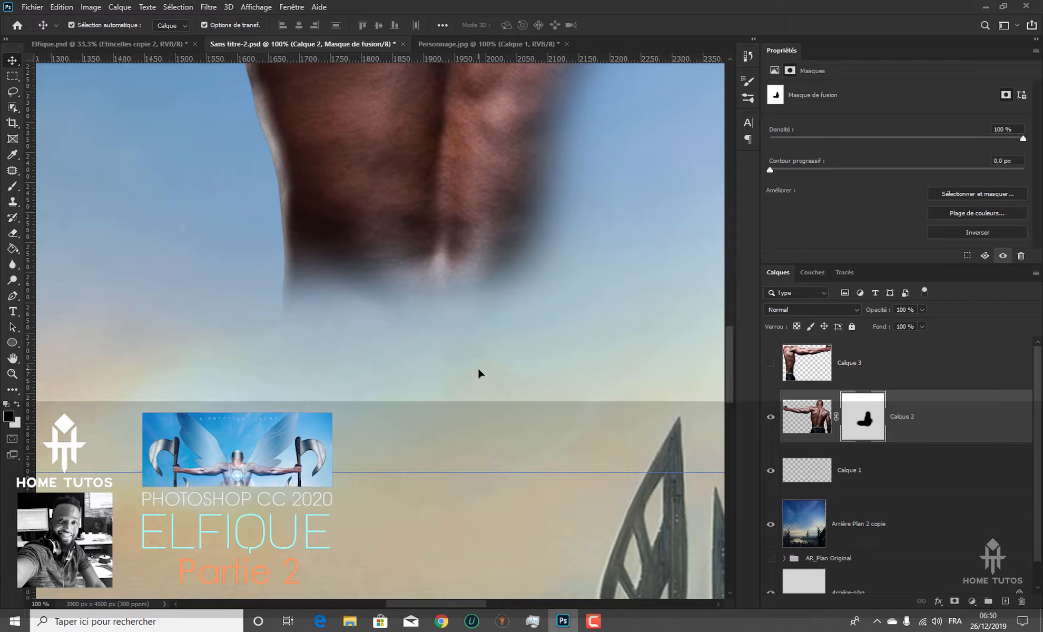
pyautogui.press('b')
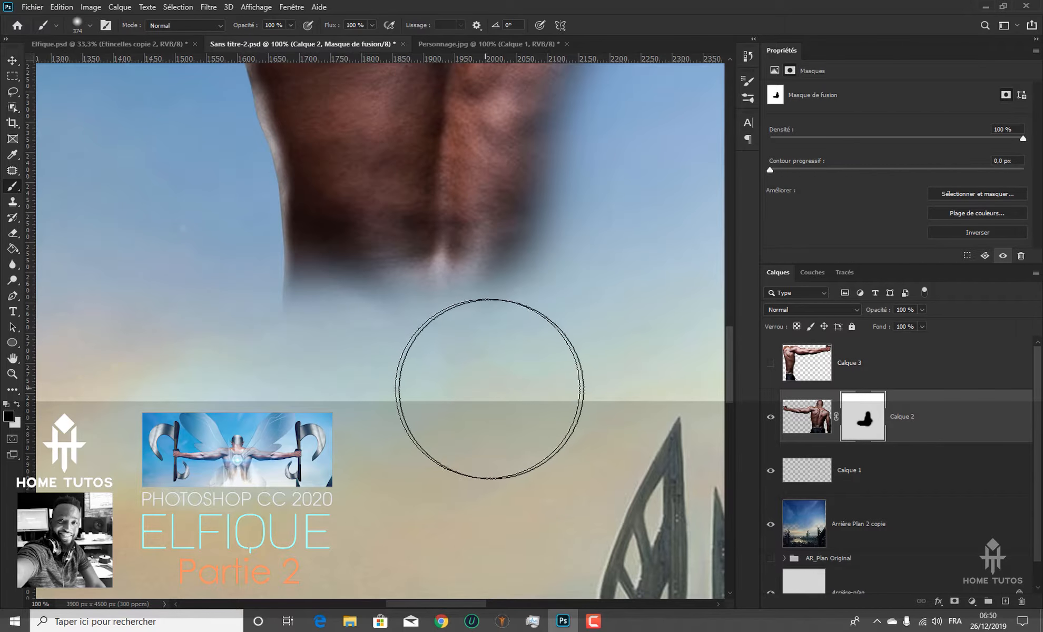
pyautogui.moveTo(496, 393); pyautogui.dragTo(417, 423)
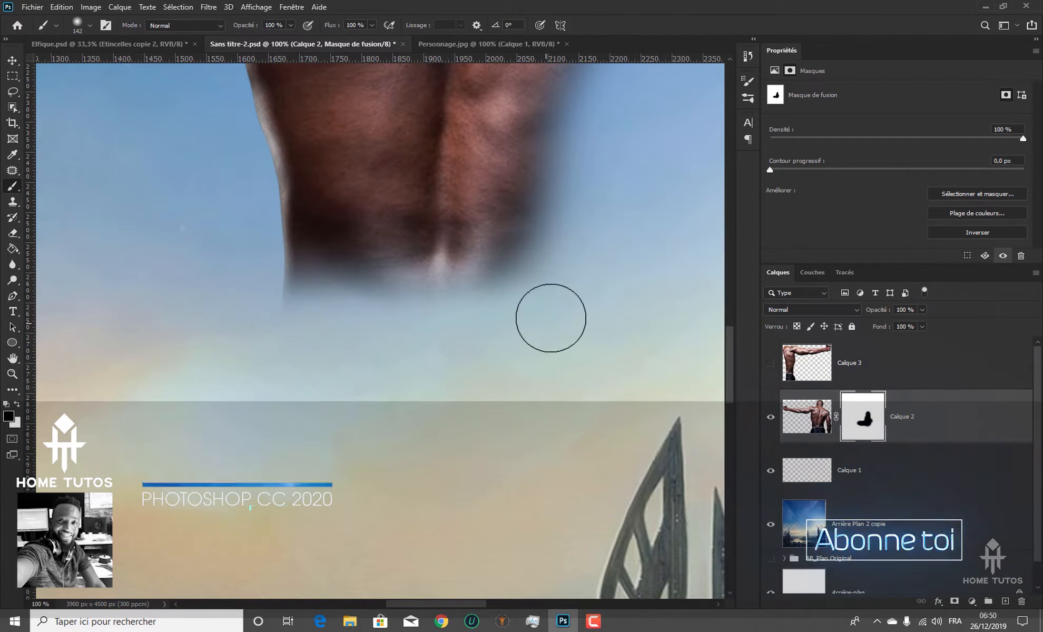
# Show the mirrored half Calque 3 again and compare how both halves of the back meet at the spine
pyautogui.click(771, 363)
pyautogui.hotkey('ctrl', '-')
pyautogui.moveTo(533, 79); pyautogui.dragTo(412, 294)
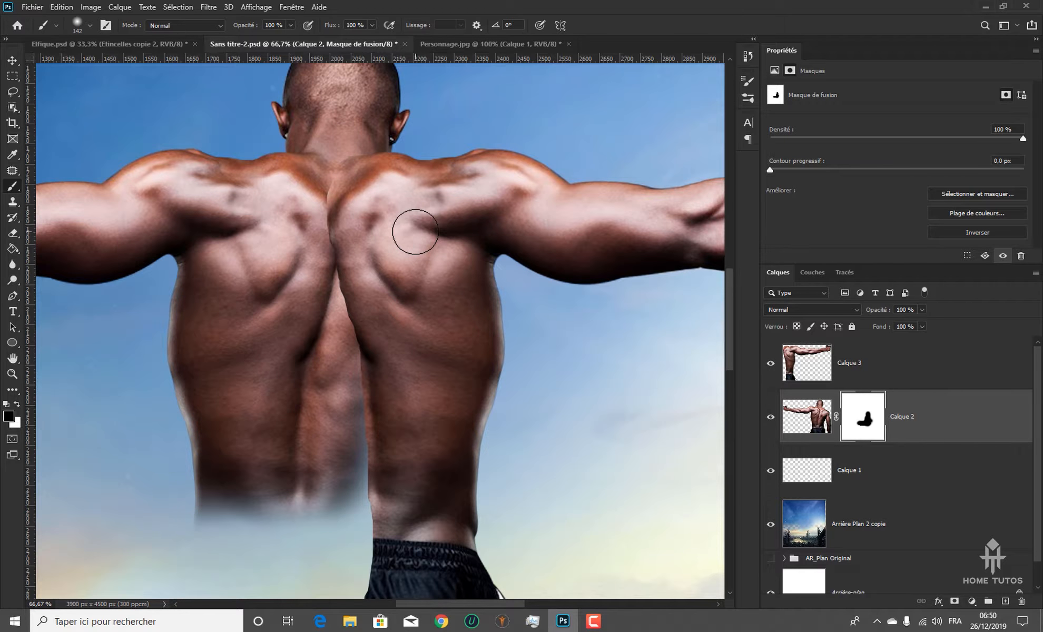
pyautogui.hotkey('ctrl', '-')
pyautogui.hotkey('ctrl', '-')
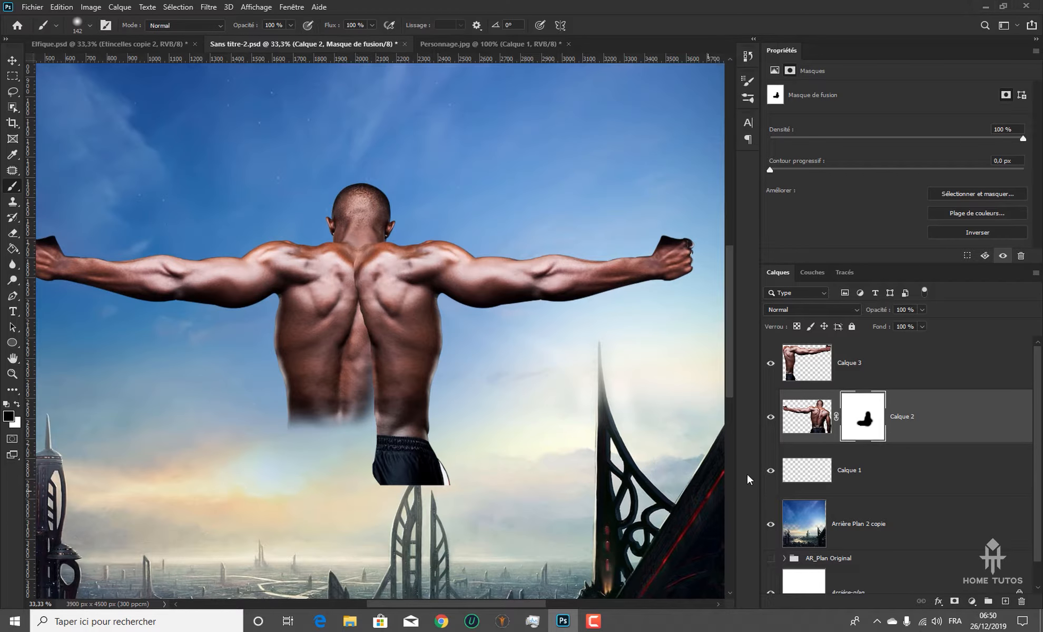
# Warp Calque 3 with Free Transform, pulling its inner edge toward the spine to narrow the gap between the two halves
pyautogui.click(807, 363)
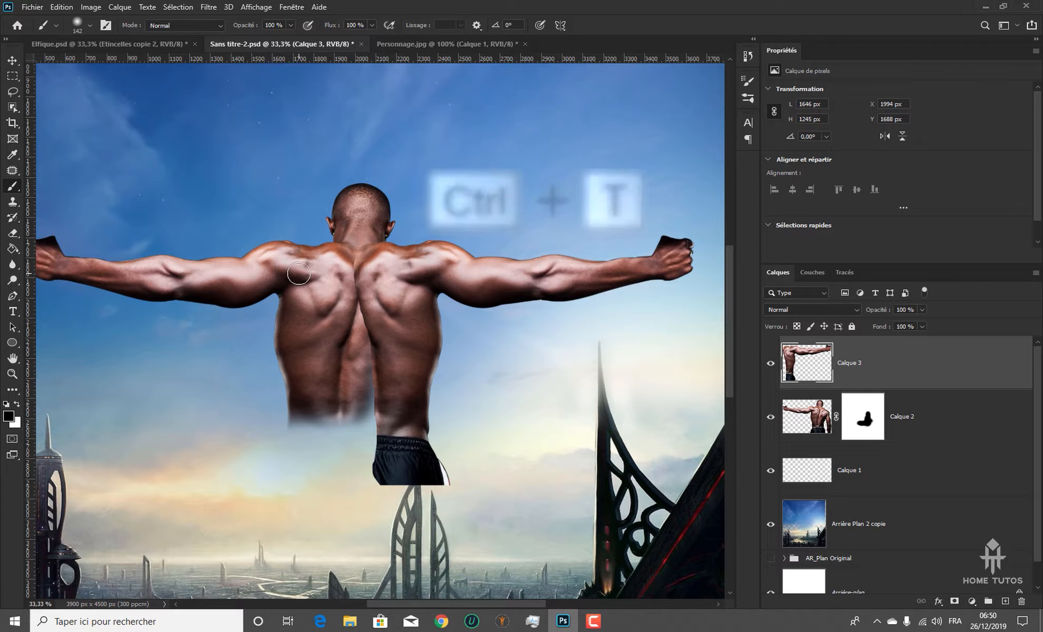
pyautogui.hotkey('ctrl', 't')
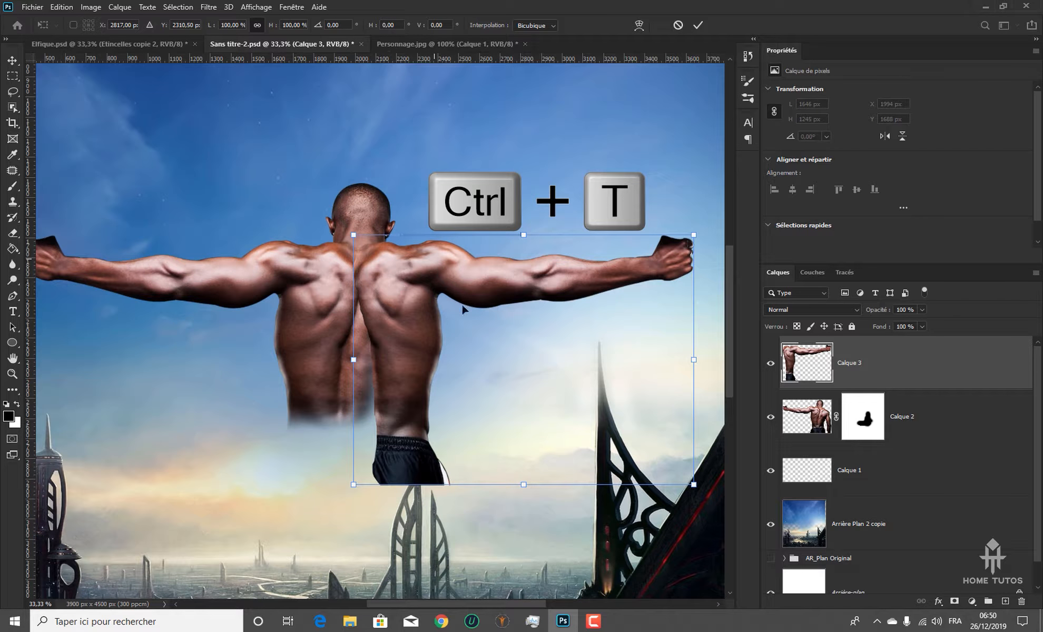
pyautogui.rightClick(500, 314)
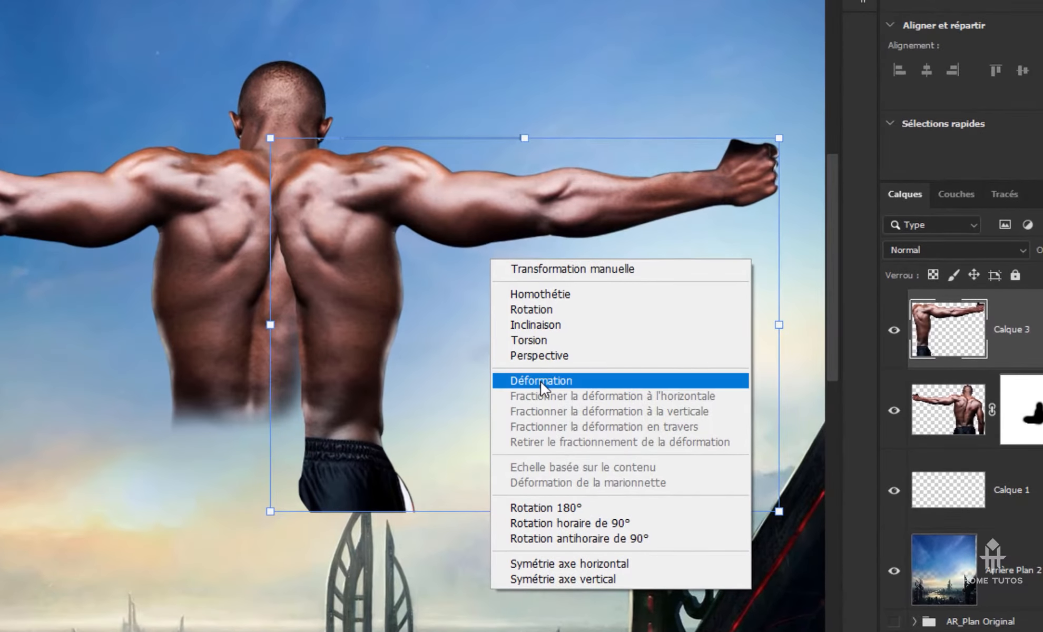
pyautogui.click(542, 381)
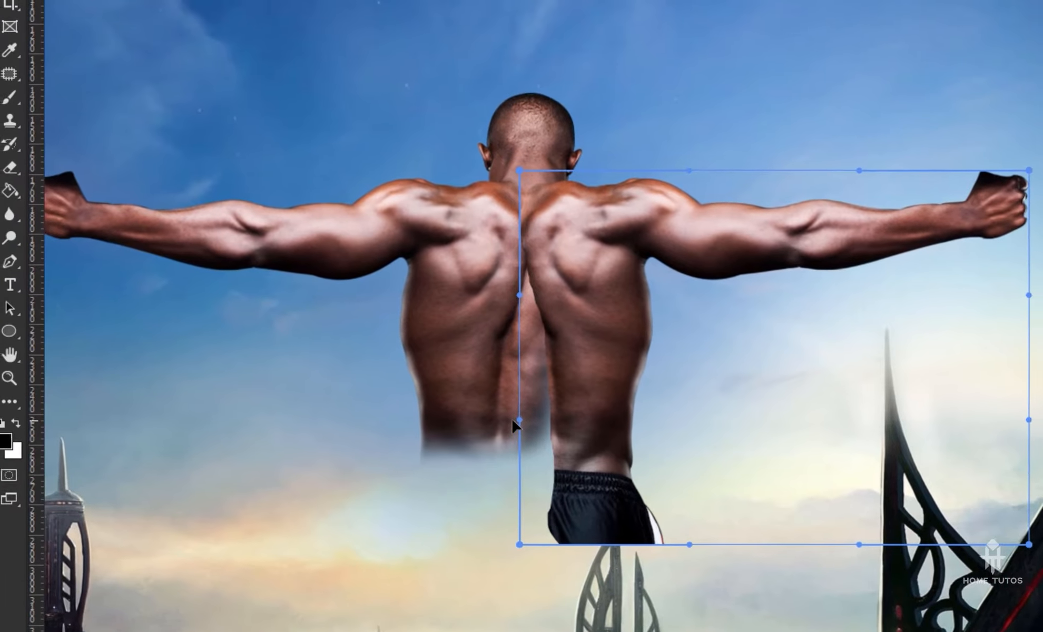
pyautogui.moveTo(258, 393); pyautogui.dragTo(233, 388)
pyautogui.moveTo(484, 423); pyautogui.dragTo(473, 423)
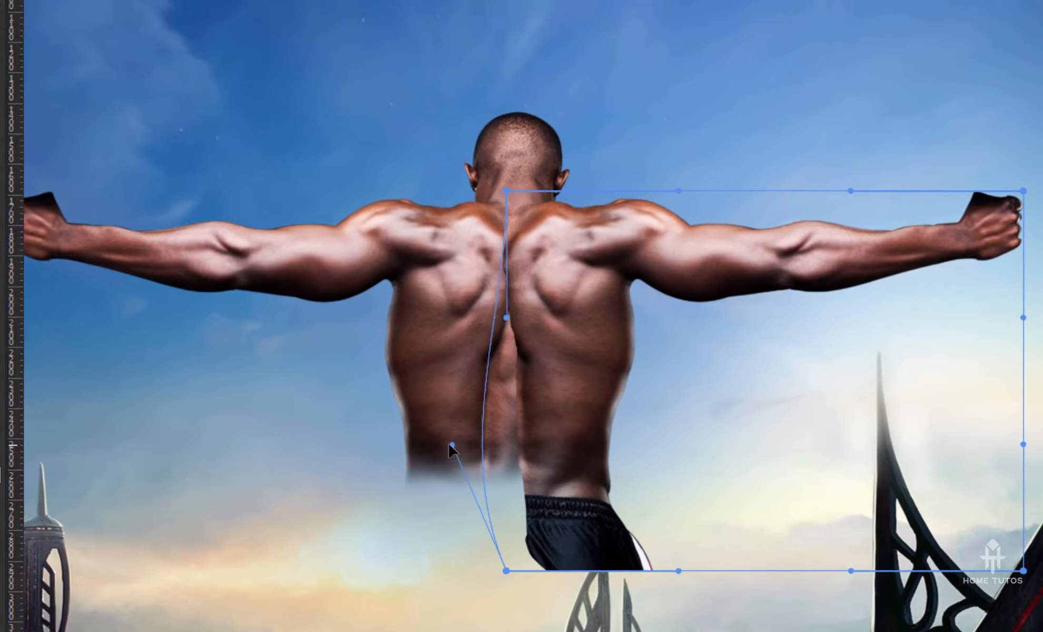
pyautogui.moveTo(511, 454)
pyautogui.mouseDown()
pyautogui.moveTo(496, 451)
pyautogui.moveTo(504, 452)
pyautogui.mouseUp()
pyautogui.moveTo(510, 260); pyautogui.dragTo(543, 272)
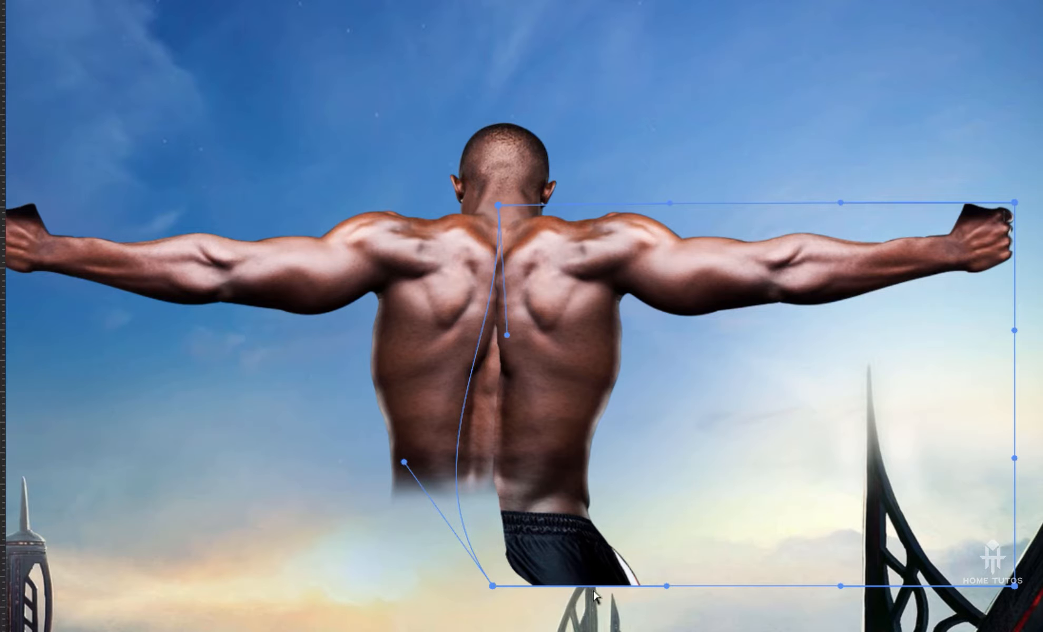
# Warp the waist and shorts of Calque 3 inward and slightly up to taper the right flank, and apply the transformation
pyautogui.moveTo(578, 577); pyautogui.dragTo(542, 578)
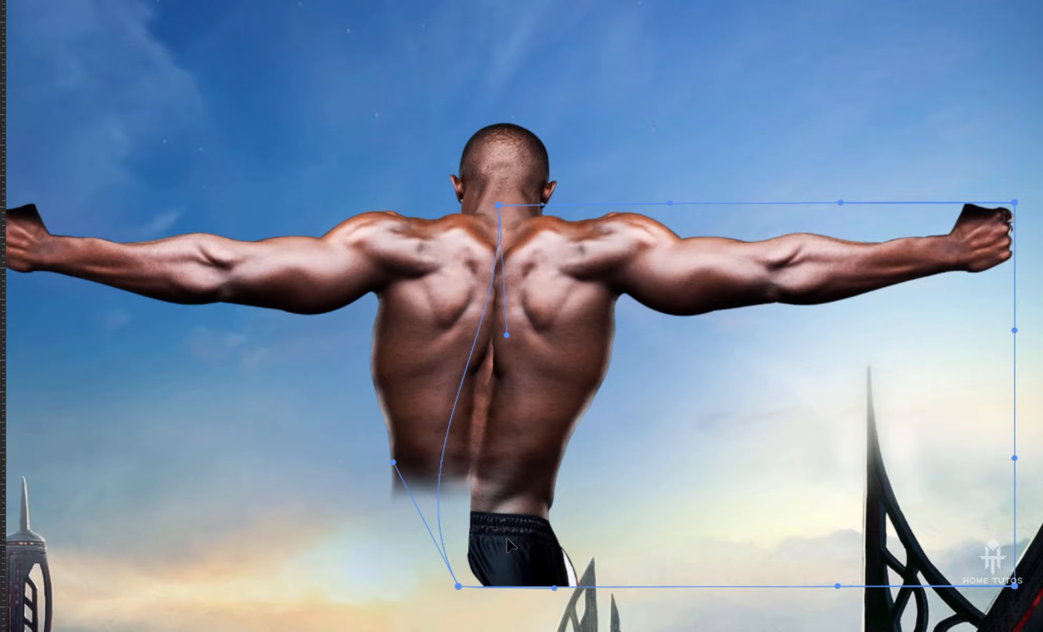
pyautogui.moveTo(507, 540); pyautogui.dragTo(503, 535)
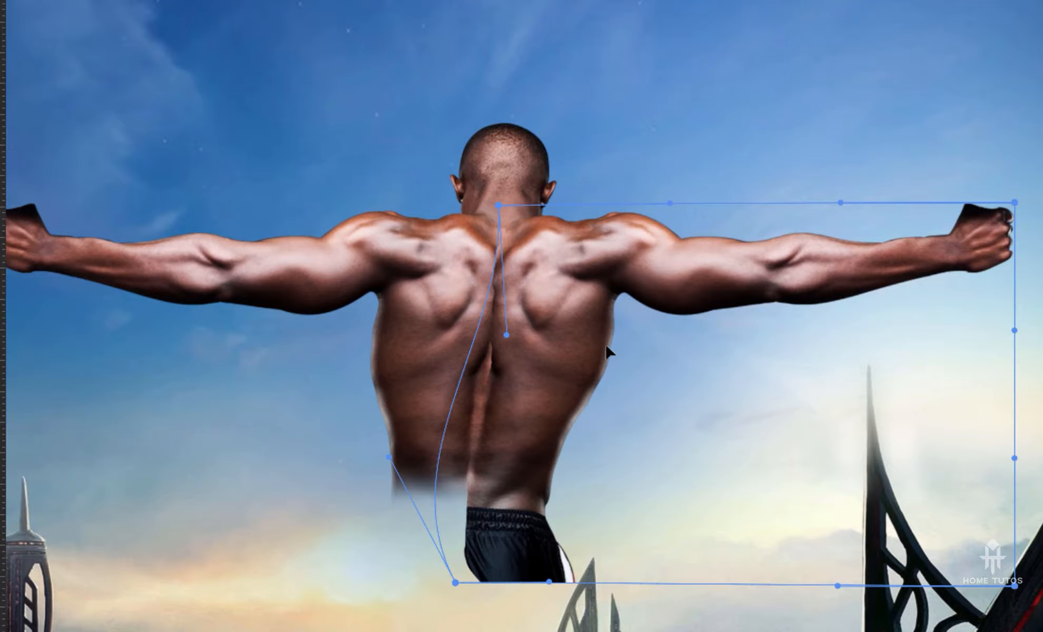
pyautogui.press('Return')
# Try to merge the layers Calque 3 and Calque 2 into a single layer
pyautogui.keyDown('ctrl'); pyautogui.click(903, 417); pyautogui.keyUp('ctrl')
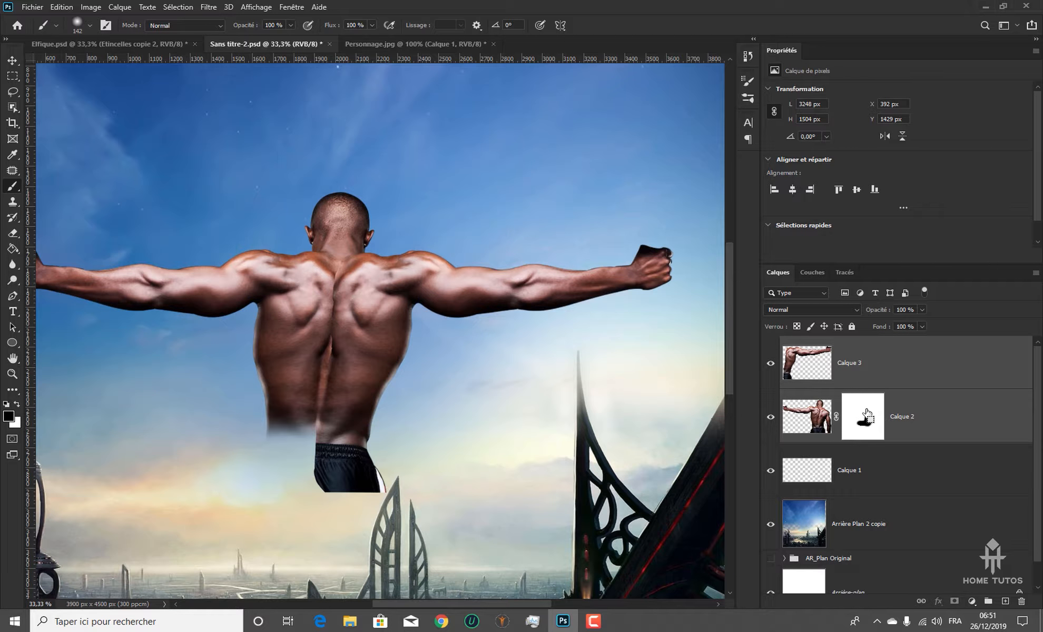
pyautogui.hotkey('ctrl', 'e')
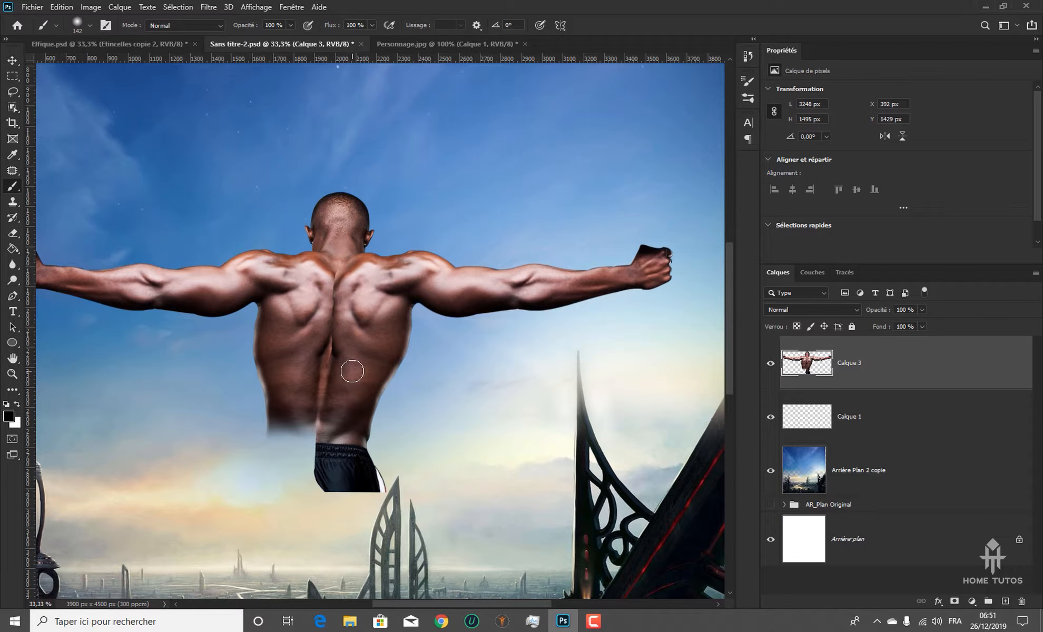
pyautogui.scroll(-2, 352, 371)
pyautogui.scroll(2, 352, 372)
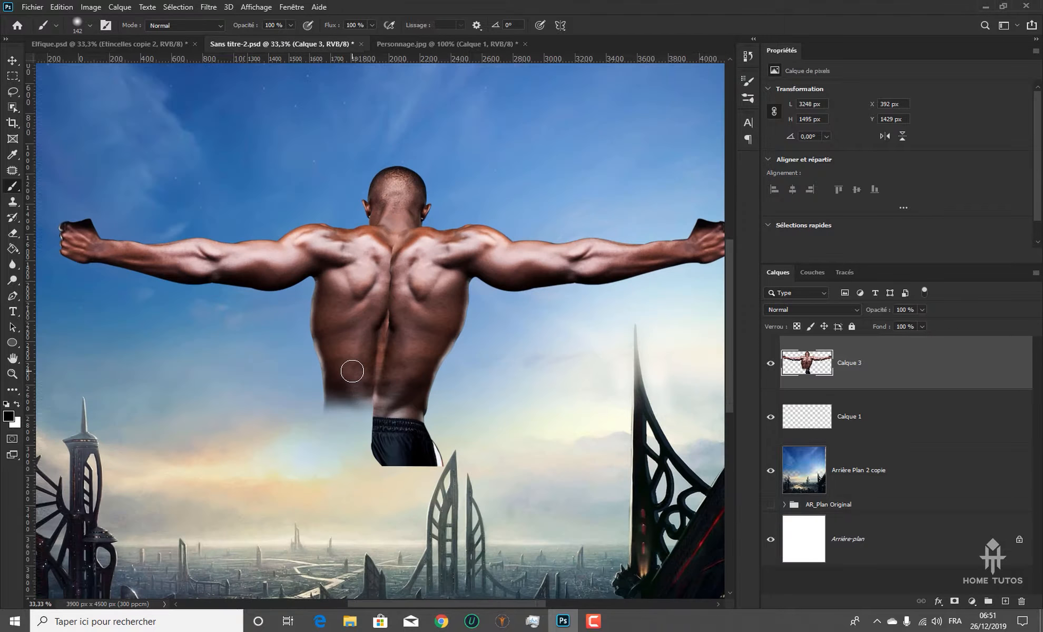
pyautogui.scroll(-1, 352, 371)
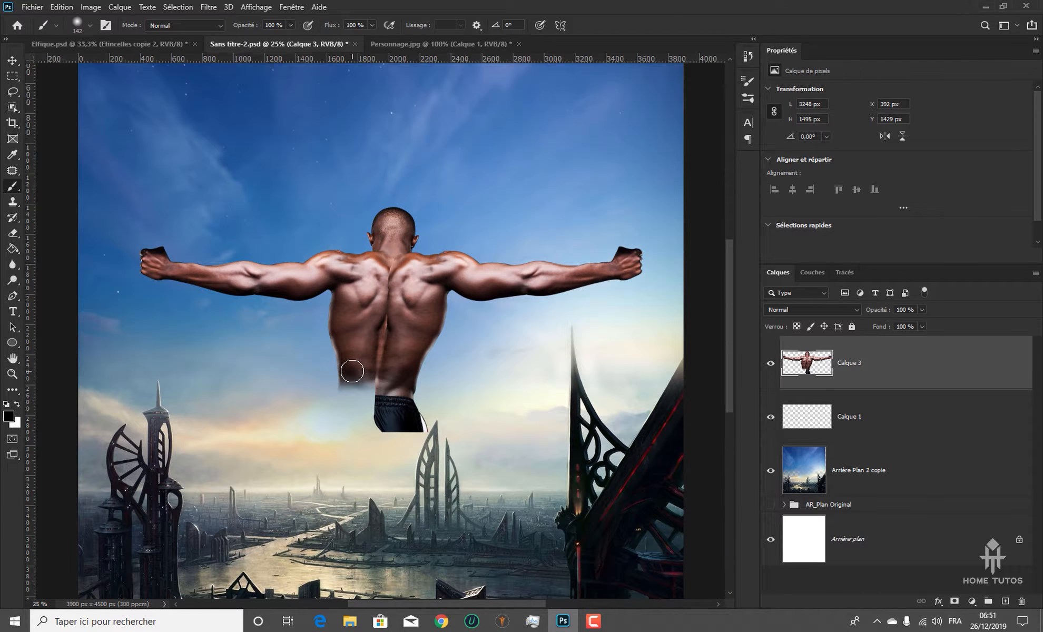
pyautogui.scroll(4, 352, 372)
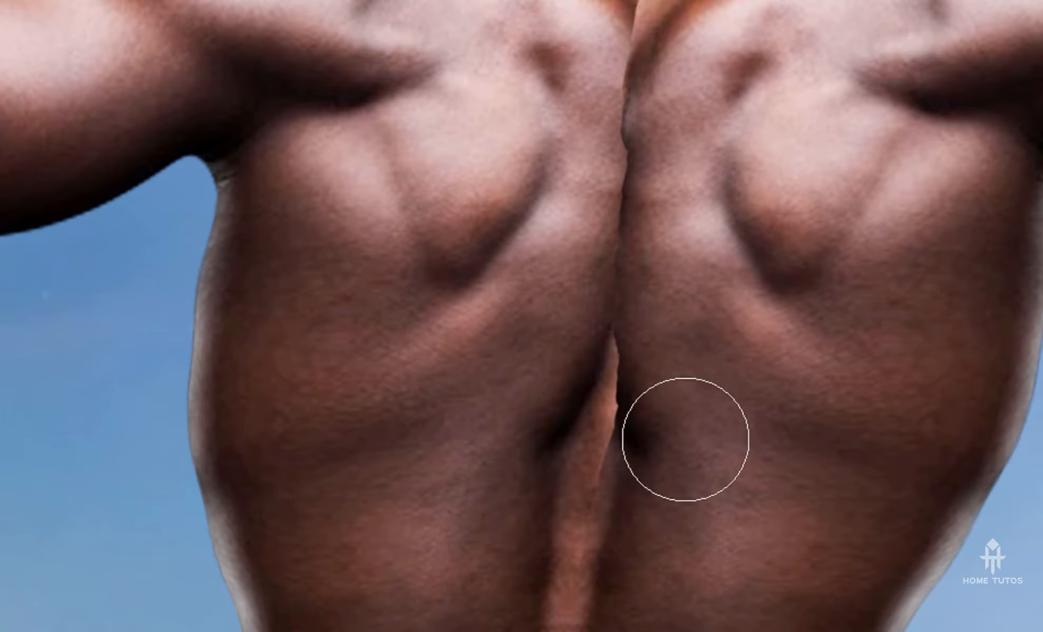
pyautogui.moveTo(732, 298); pyautogui.dragTo(589, 595)
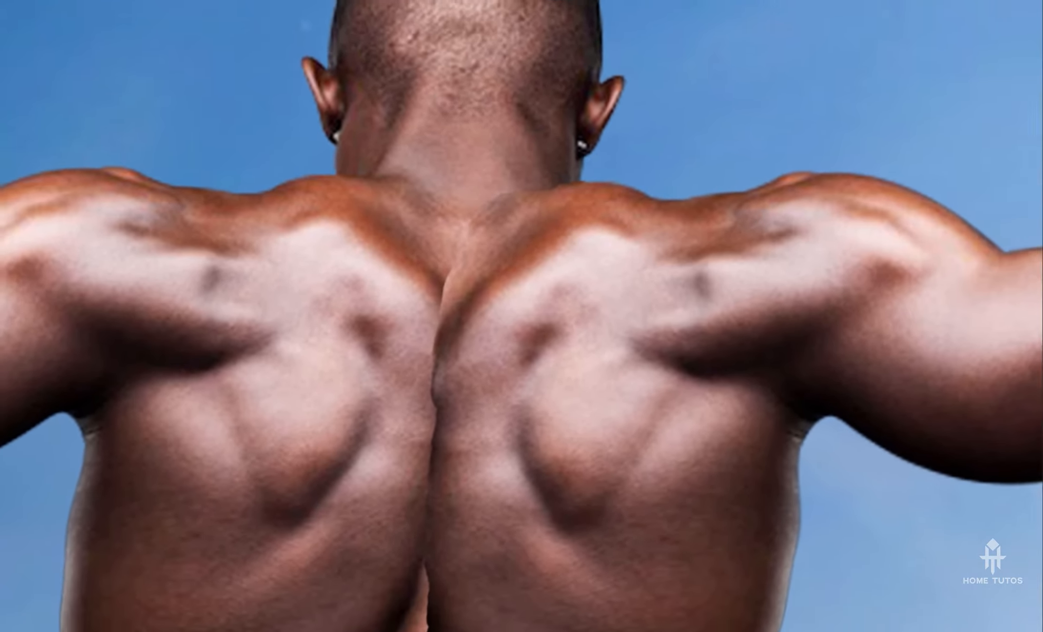
# Add a white layer mask to the mirrored half's layer Calque 3
pyautogui.click(877, 363)
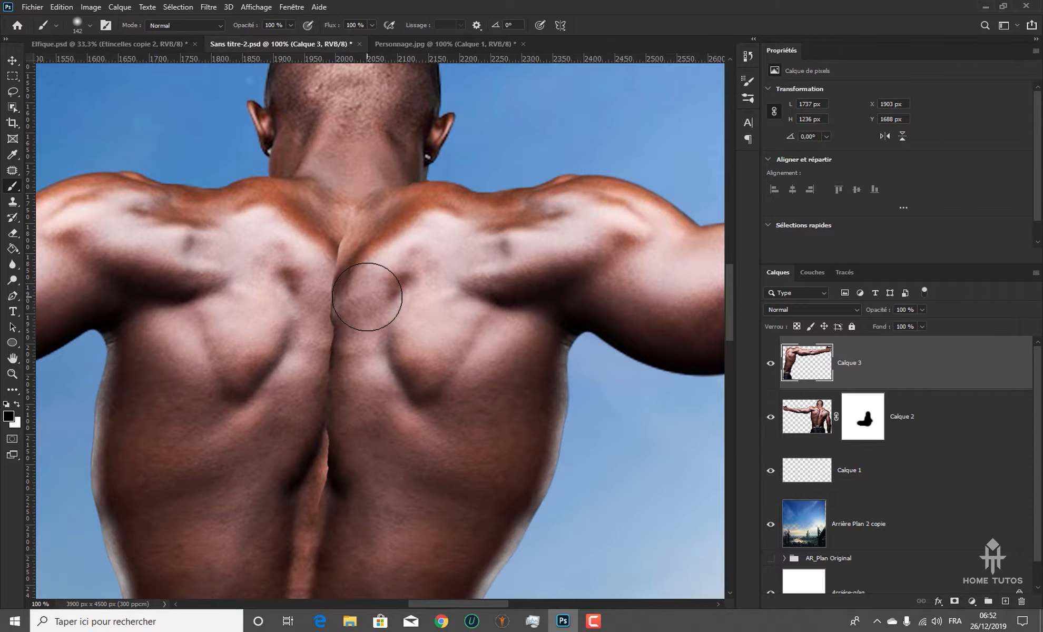
pyautogui.hotkey('ctrl', '-')
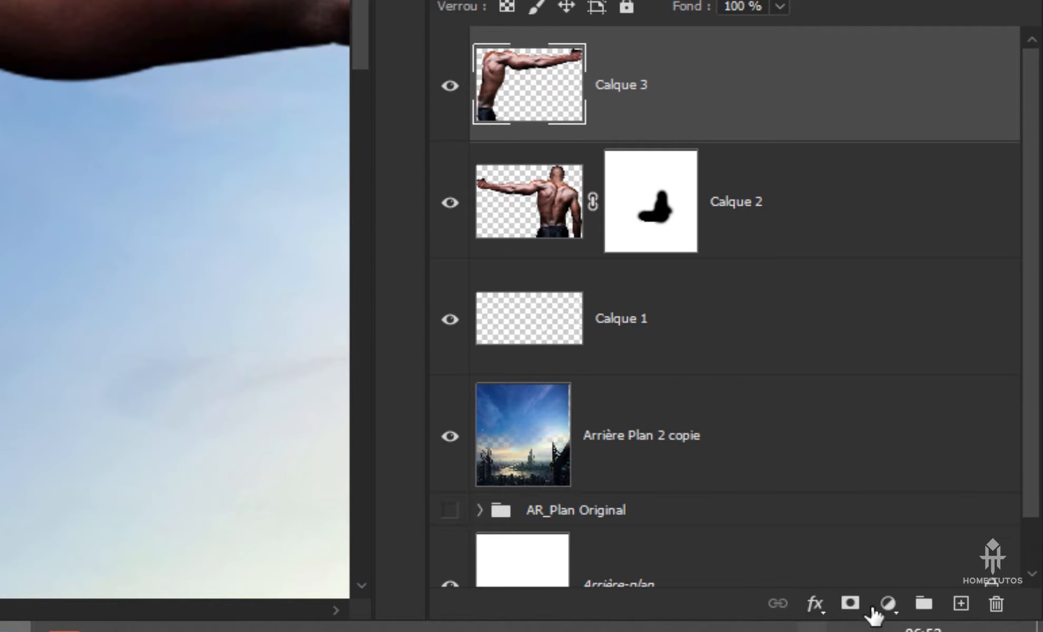
pyautogui.click(850, 603)
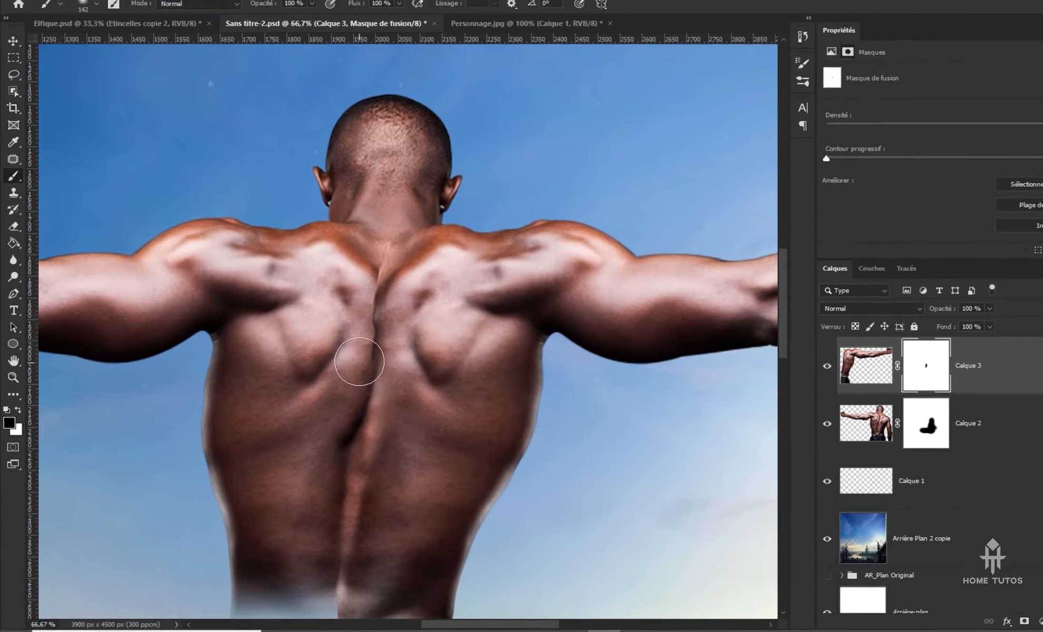
# Using the Arrondi flou brush at 142 px and 4 % hardness, paint black on Calque 3's mask to blend the upper spine and neck seam
pyautogui.rightClick(300, 308)
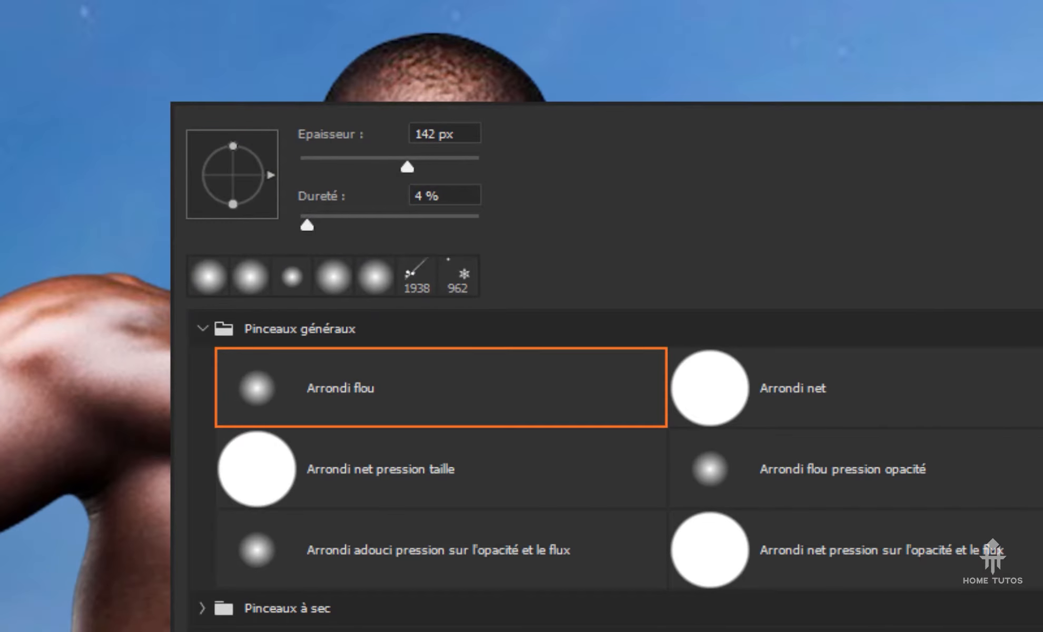
pyautogui.doubleClick(249, 392)
pyautogui.moveTo(387, 542)
pyautogui.mouseDown()
pyautogui.moveTo(400, 383)
pyautogui.moveTo(426, 321)
pyautogui.mouseUp()
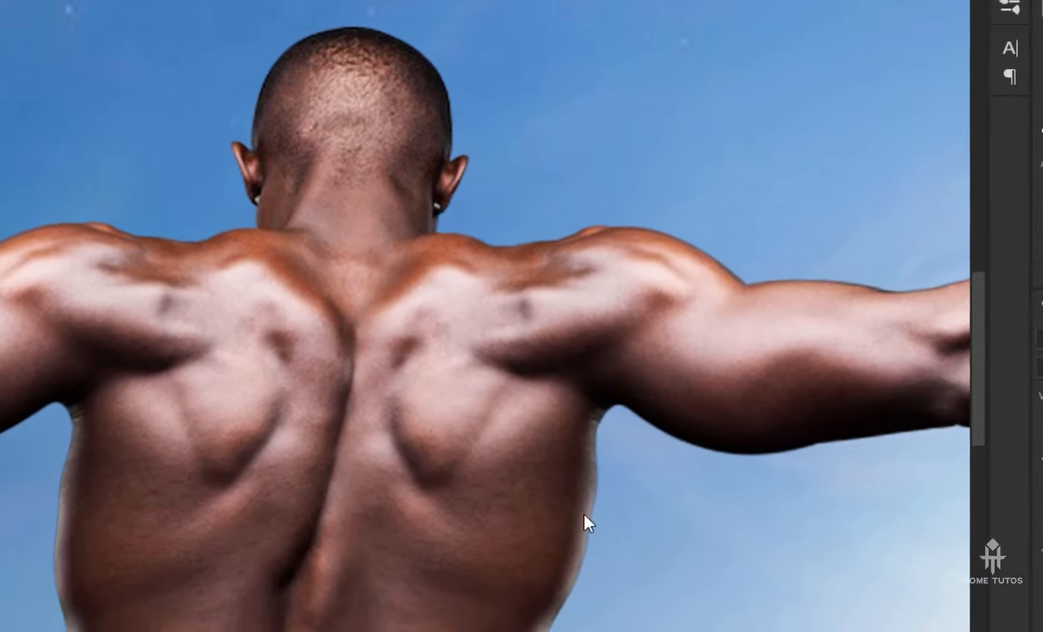
pyautogui.click(773, 410)
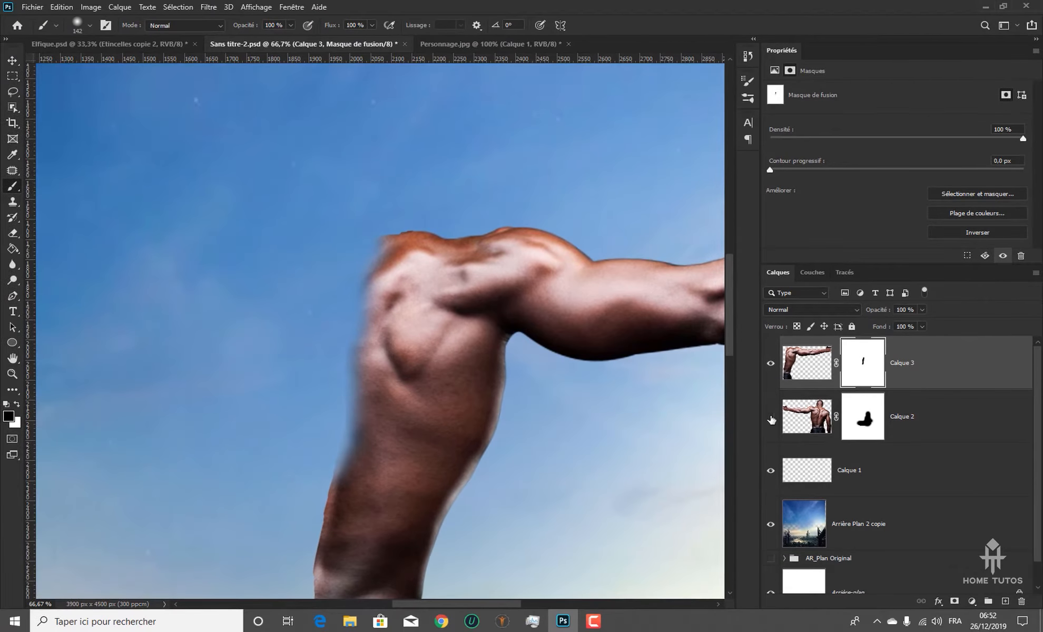
pyautogui.click(771, 417)
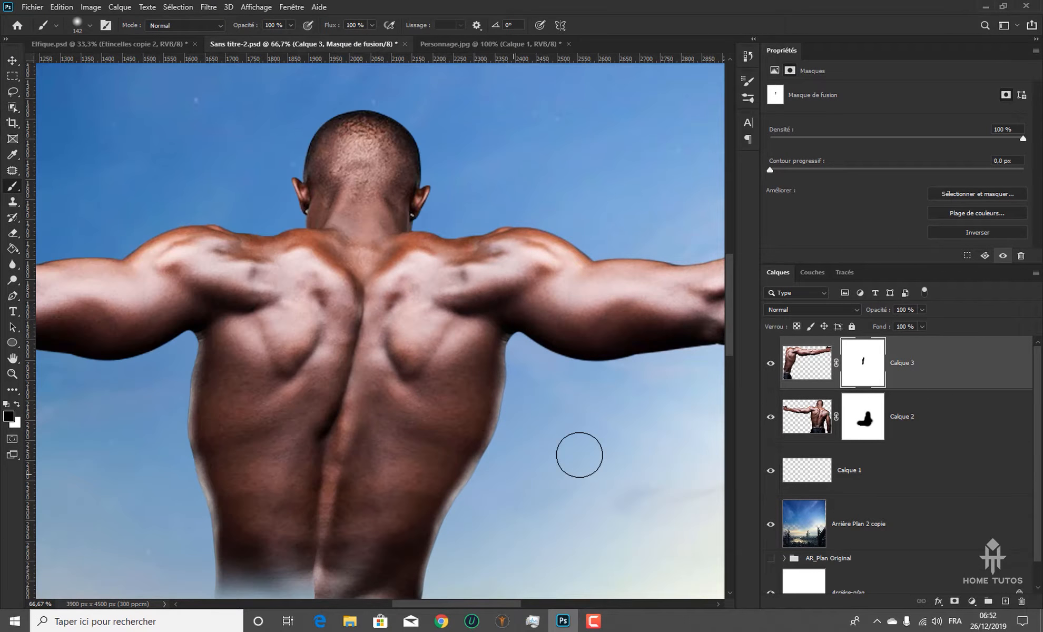
# Paint black on Calque 3's mask along the spine and across the lower back to blend the seam and fade the waist
pyautogui.moveTo(369, 242); pyautogui.dragTo(359, 259)
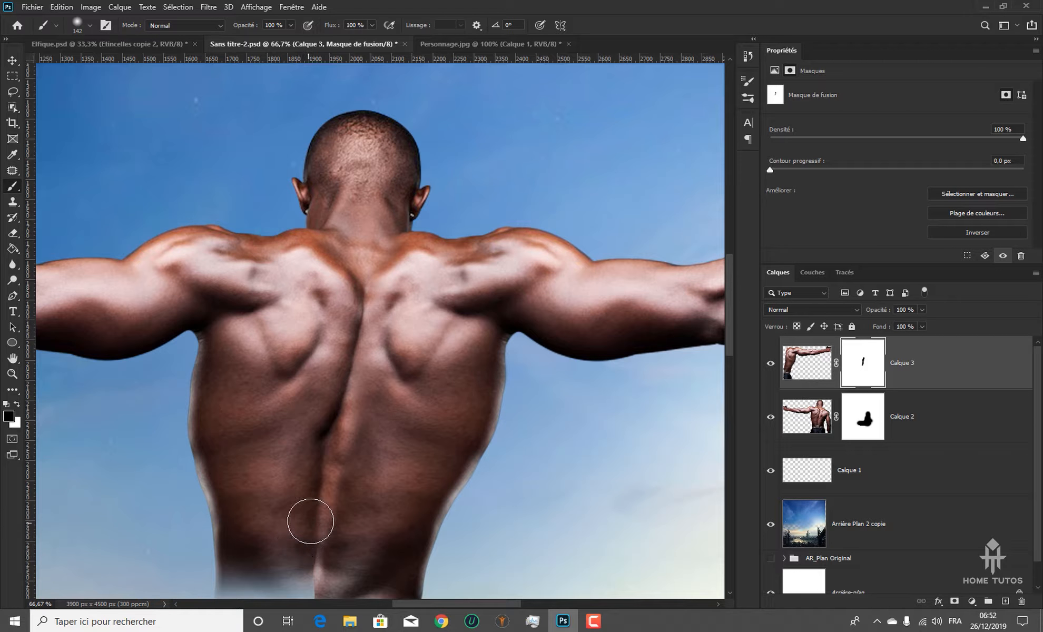
pyautogui.moveTo(310, 533)
pyautogui.mouseDown()
pyautogui.moveTo(363, 420)
pyautogui.moveTo(382, 245)
pyautogui.moveTo(317, 402)
pyautogui.moveTo(318, 390)
pyautogui.moveTo(336, 418)
pyautogui.moveTo(431, 434)
pyautogui.moveTo(334, 426)
pyautogui.moveTo(427, 428)
pyautogui.moveTo(460, 449)
pyautogui.moveTo(481, 523)
pyautogui.moveTo(447, 503)
pyautogui.moveTo(339, 500)
pyautogui.moveTo(417, 509)
pyautogui.moveTo(397, 509)
pyautogui.moveTo(420, 477)
pyautogui.moveTo(424, 553)
pyautogui.moveTo(435, 504)
pyautogui.moveTo(350, 474)
pyautogui.moveTo(423, 465)
pyautogui.moveTo(315, 453)
pyautogui.moveTo(414, 461)
pyautogui.mouseUp()
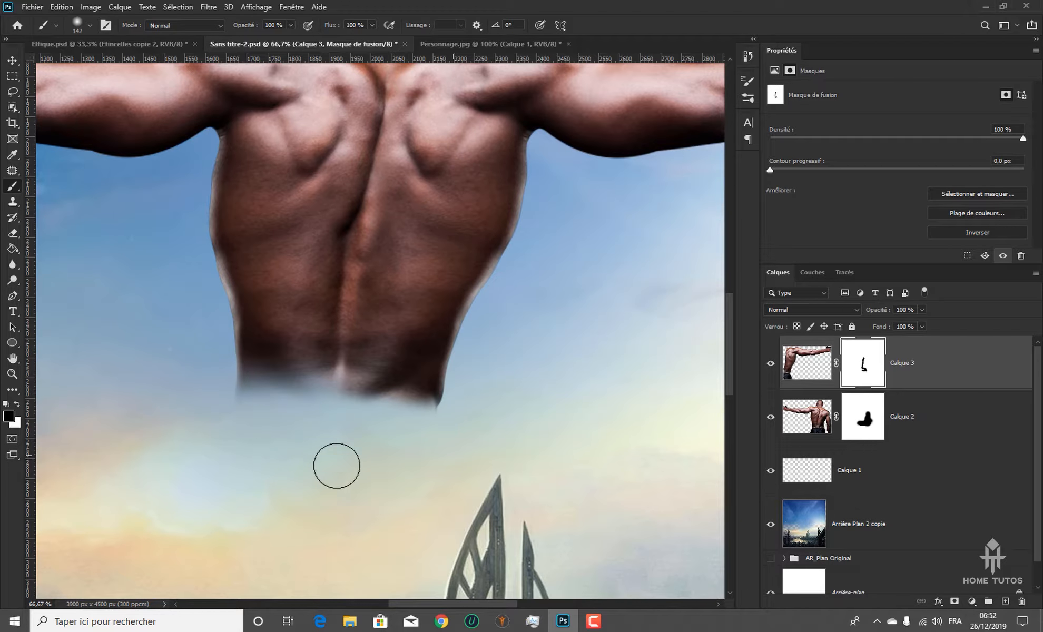
# Merge the two masked body halves, Calque 3 and Calque 2, into a single layer
pyautogui.hotkey('ctrl', '-')
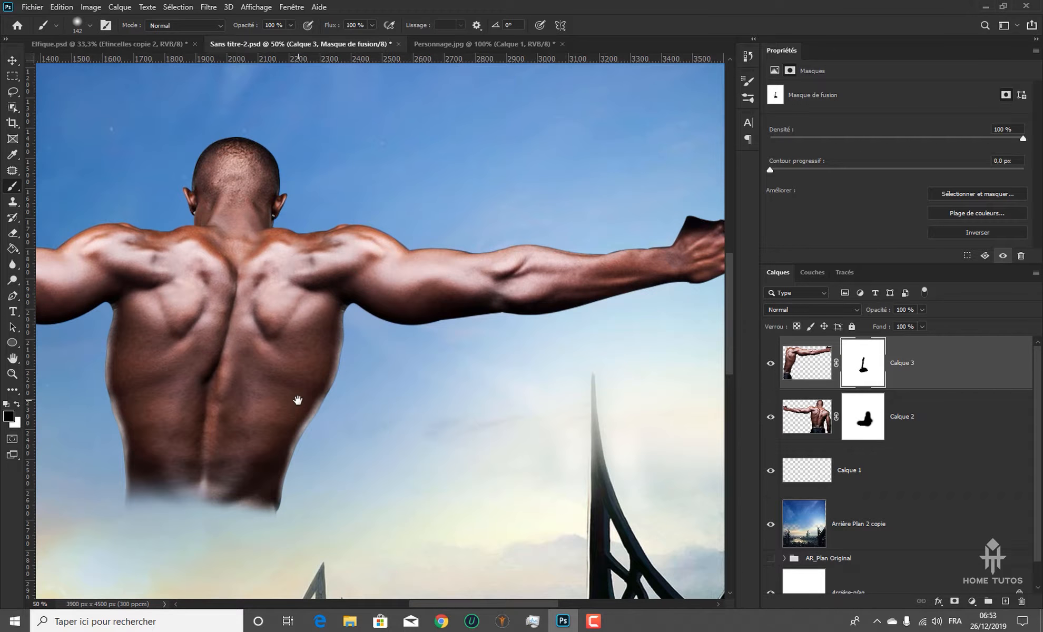
pyautogui.hotkey('ctrl', '-')
pyautogui.hotkey('ctrl', '-')
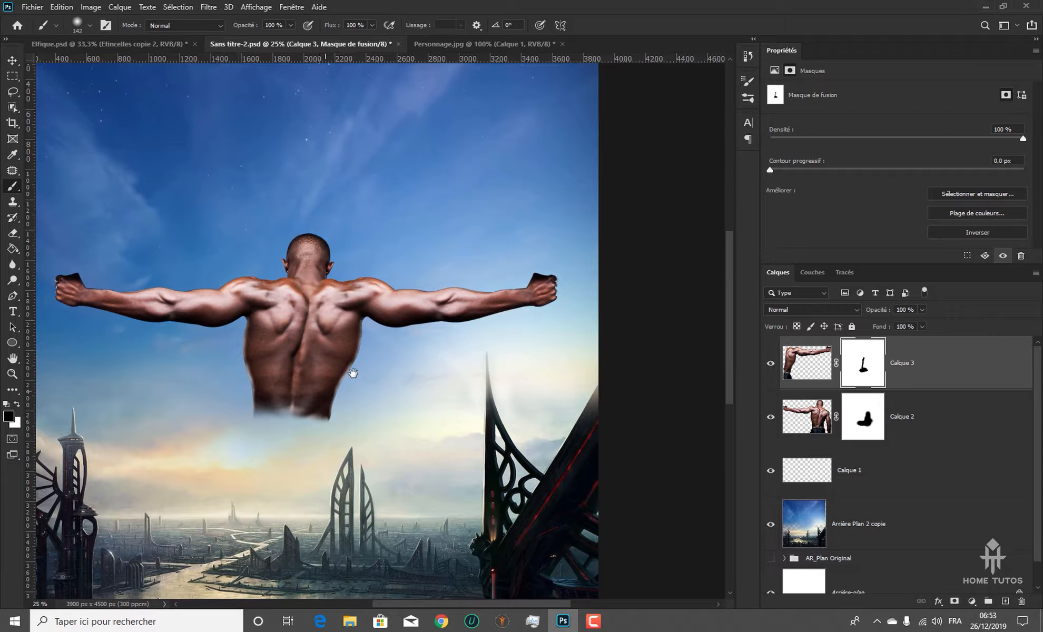
pyautogui.moveTo(354, 372); pyautogui.dragTo(426, 382)
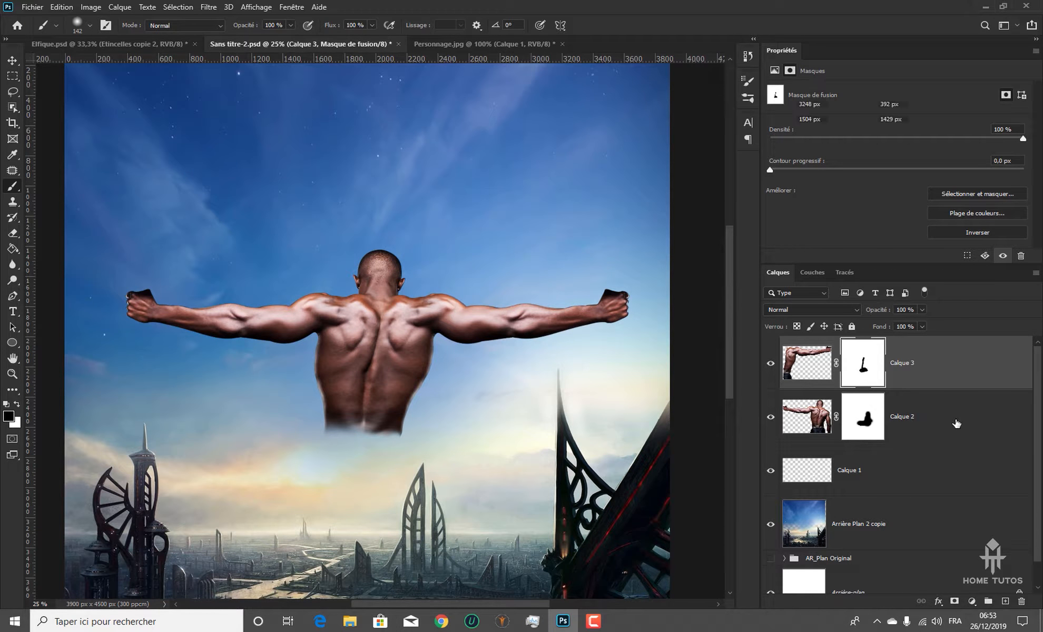
pyautogui.keyDown('ctrl'); pyautogui.click(938, 426); pyautogui.keyUp('ctrl')
pyautogui.hotkey('ctrl', 'e')
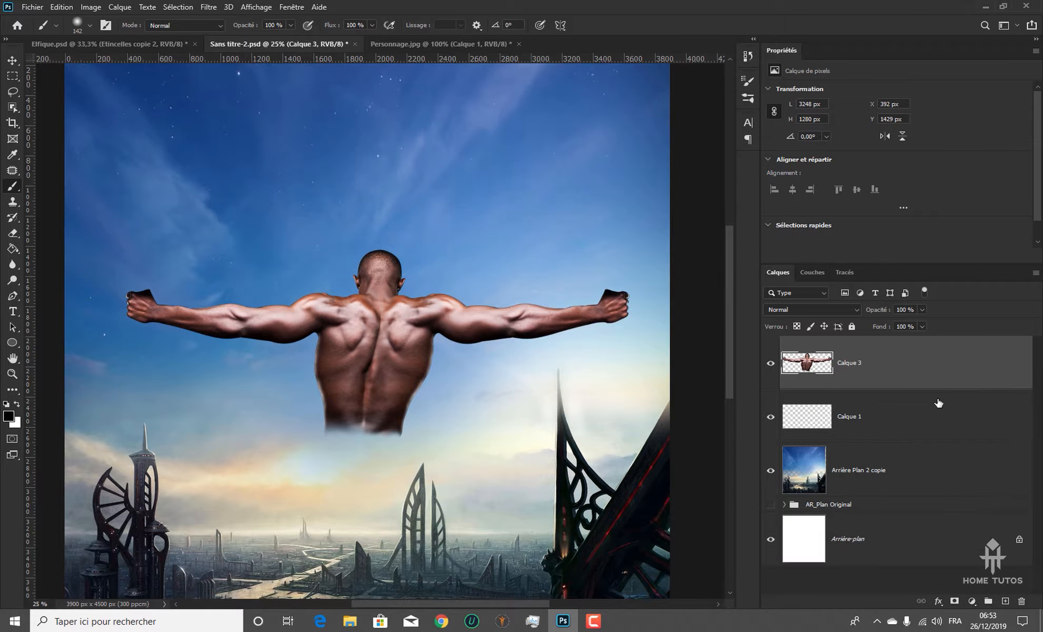
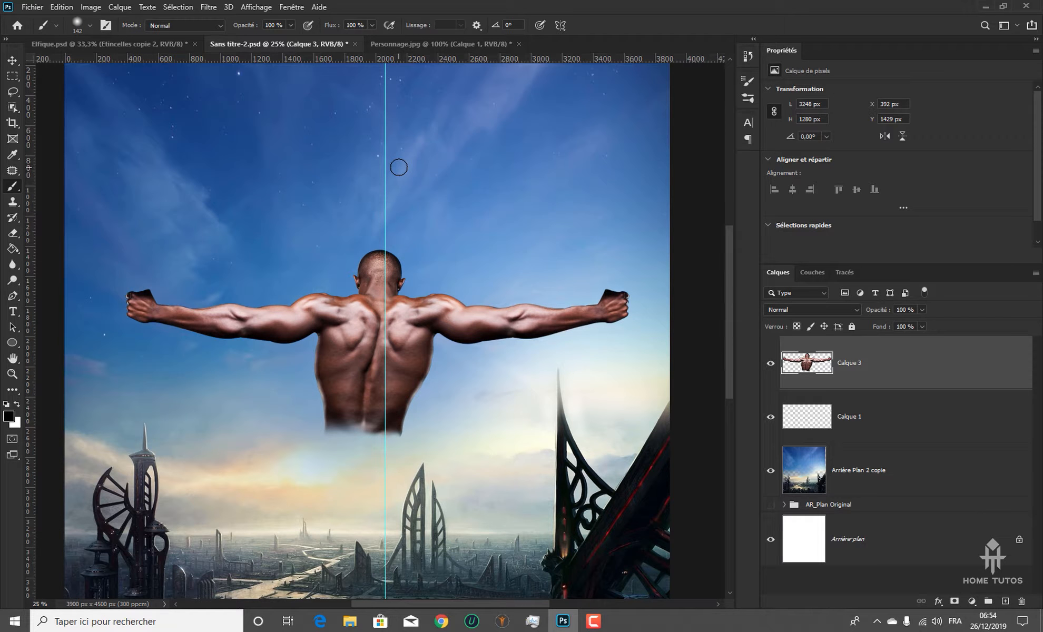
# Remove the vertical guide running through the middle of the man from the canvas
pyautogui.press('v')
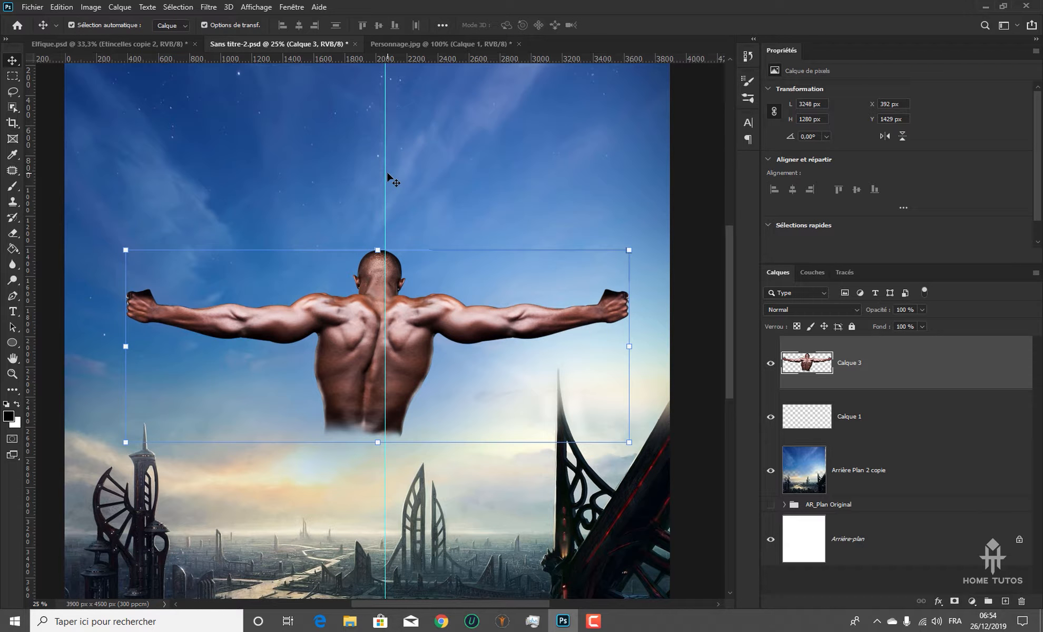
pyautogui.moveTo(386, 173); pyautogui.dragTo(30, 178)
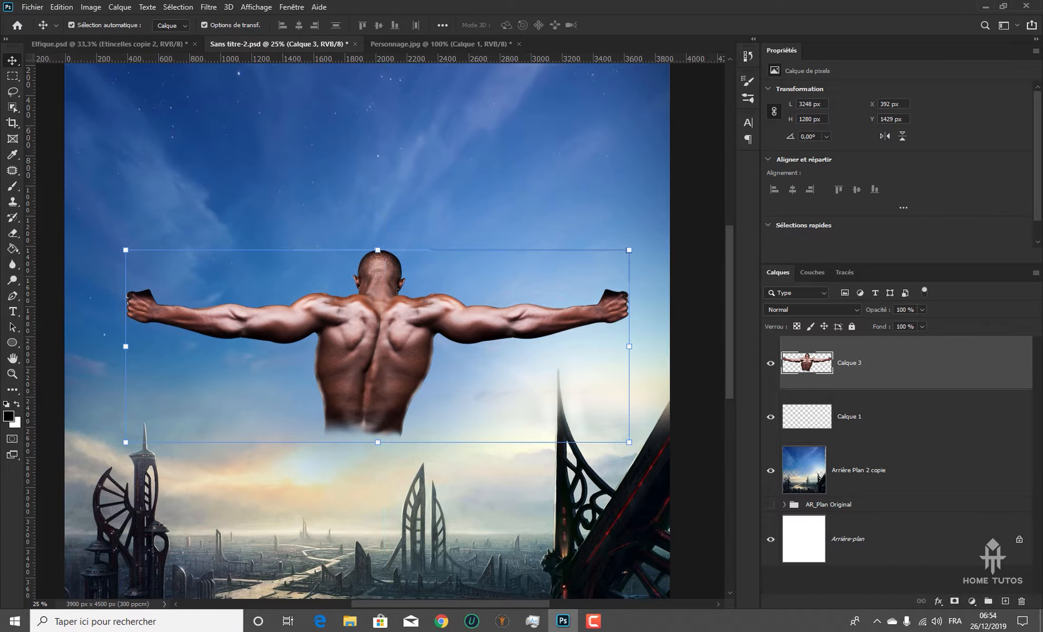
pyautogui.click(209, 8)
pyautogui.click(235, 38)
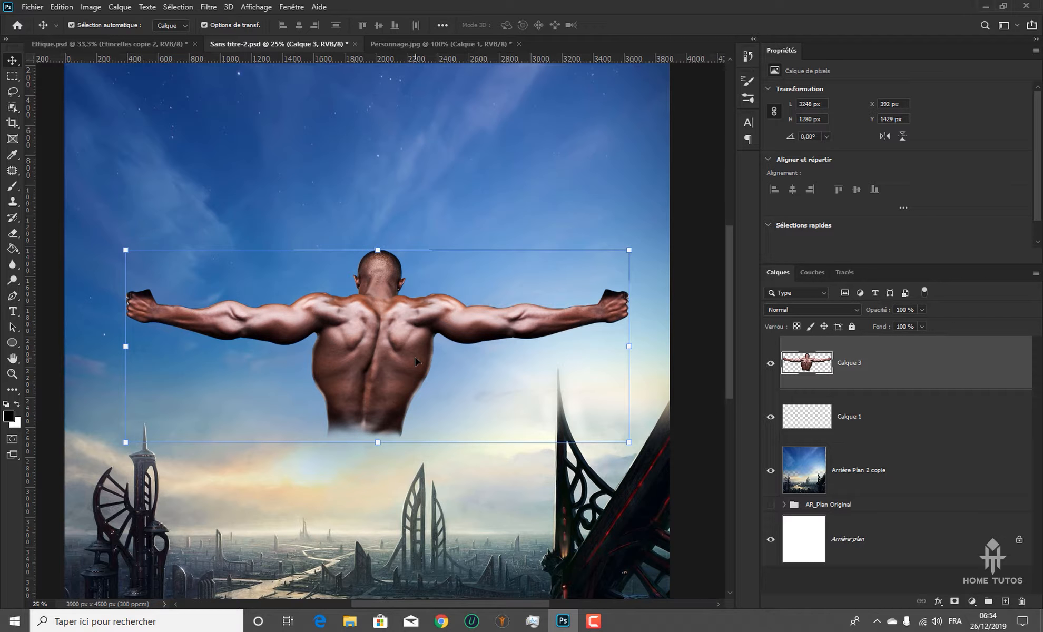
pyautogui.hotkey('ctrl', 'z')
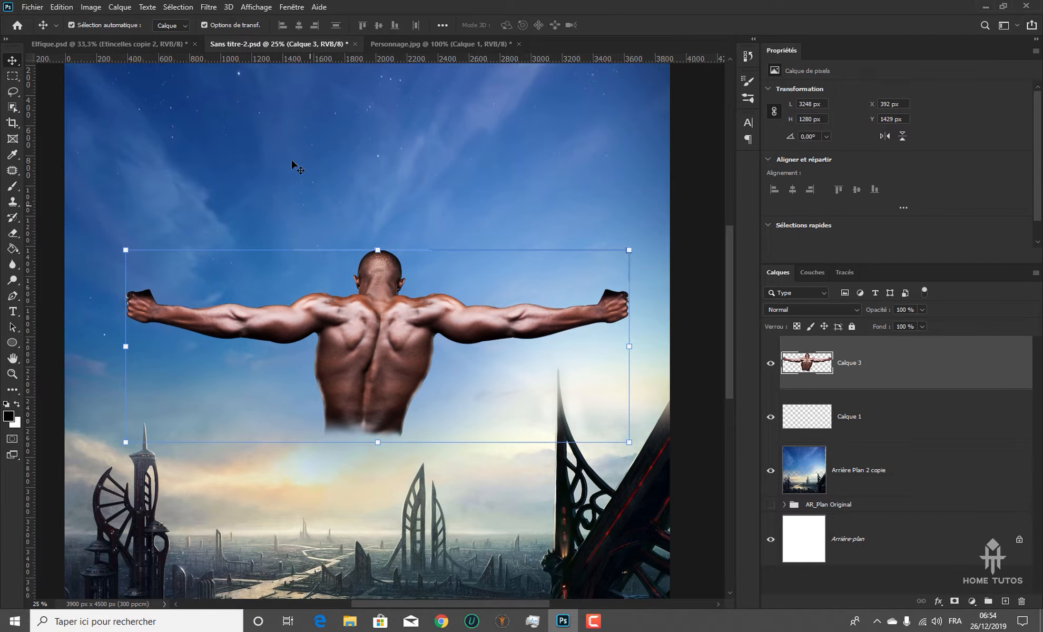
# In the Fluidité filter on Calque 3, use the forward warp brush to shift the waist toward the body's centre and reshape the torso's left side
pyautogui.click(214, 8)
pyautogui.click(228, 101)
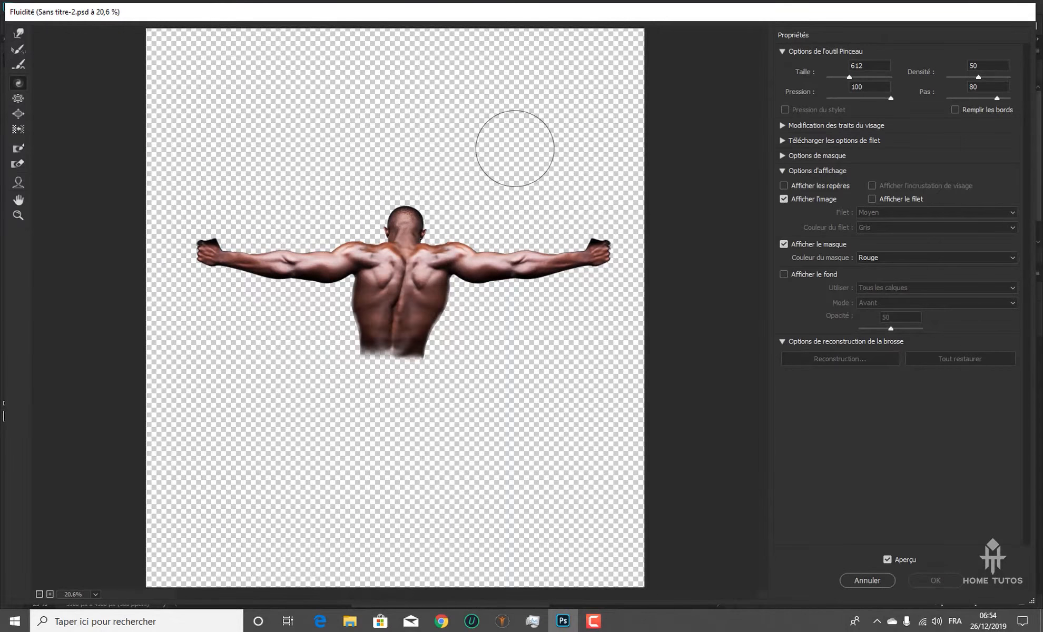
pyautogui.hotkey('ctrl', '+')
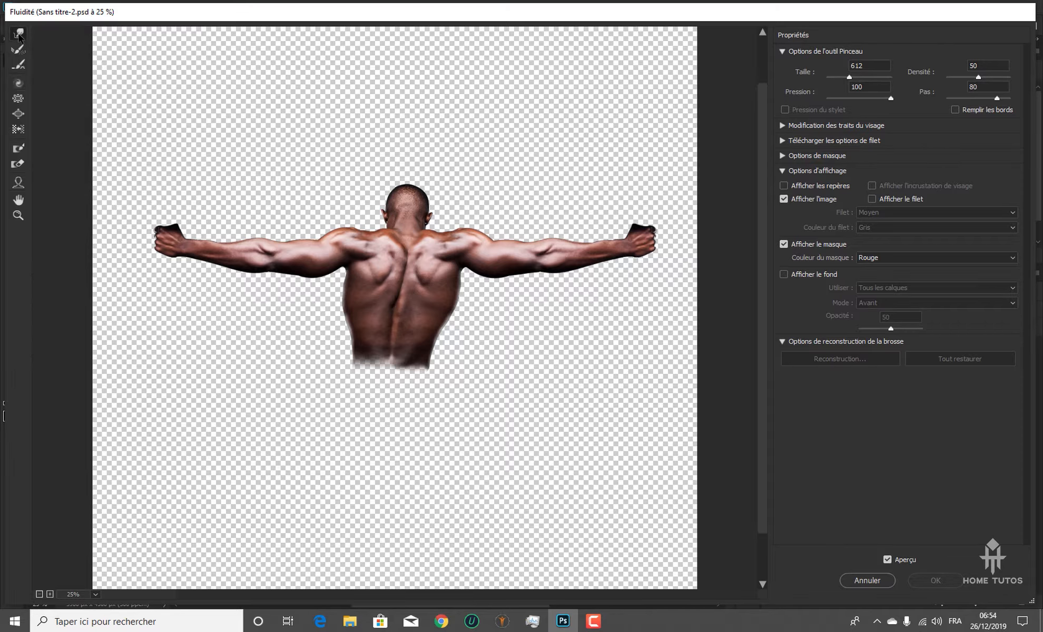
pyautogui.click(18, 33)
pyautogui.moveTo(333, 387); pyautogui.dragTo(433, 377)
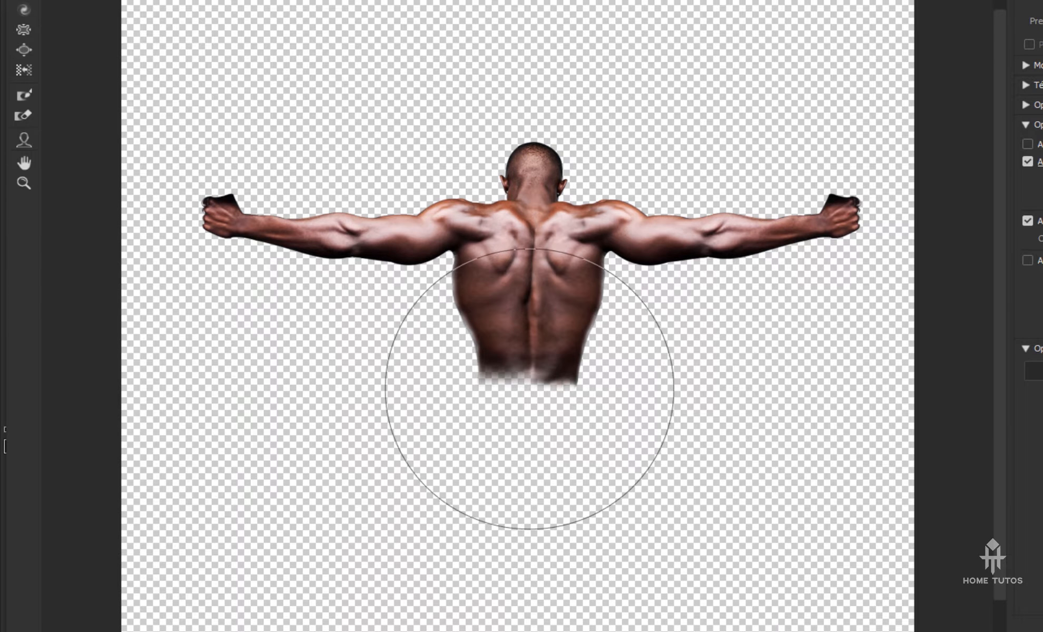
pyautogui.hotkey('ctrl', '+')
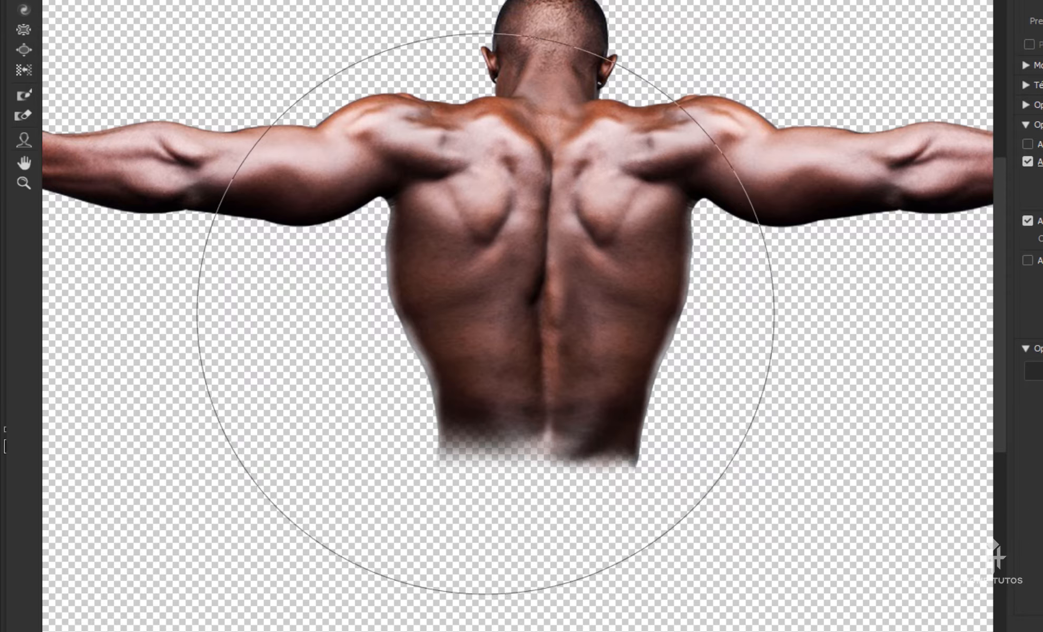
pyautogui.moveTo(485, 314)
pyautogui.mouseDown()
pyautogui.moveTo(457, 340)
pyautogui.moveTo(337, 375)
pyautogui.mouseUp()
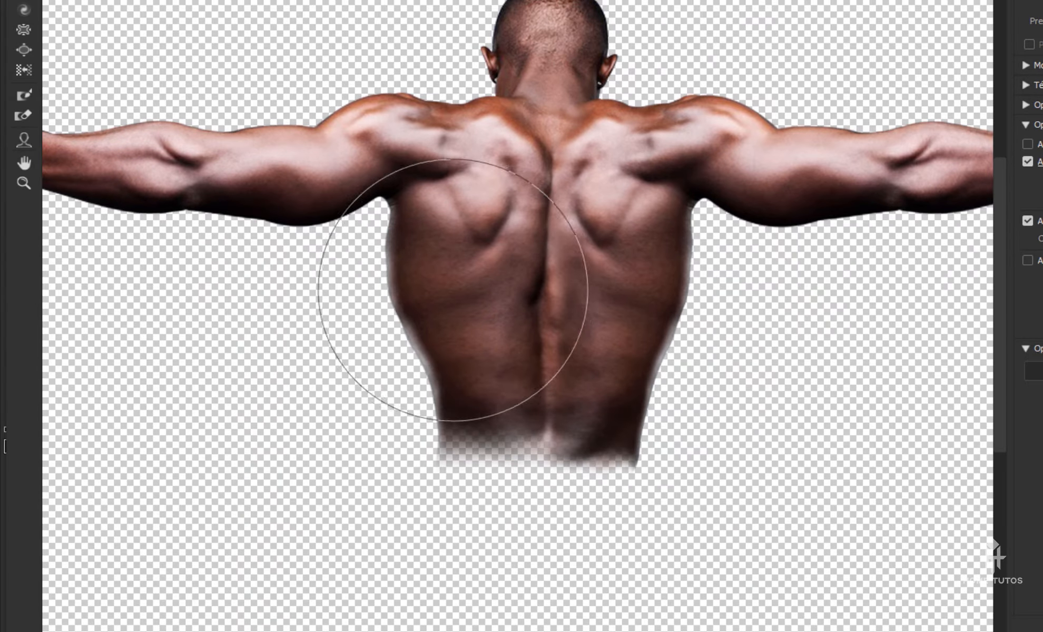
pyautogui.moveTo(494, 334); pyautogui.dragTo(431, 357)
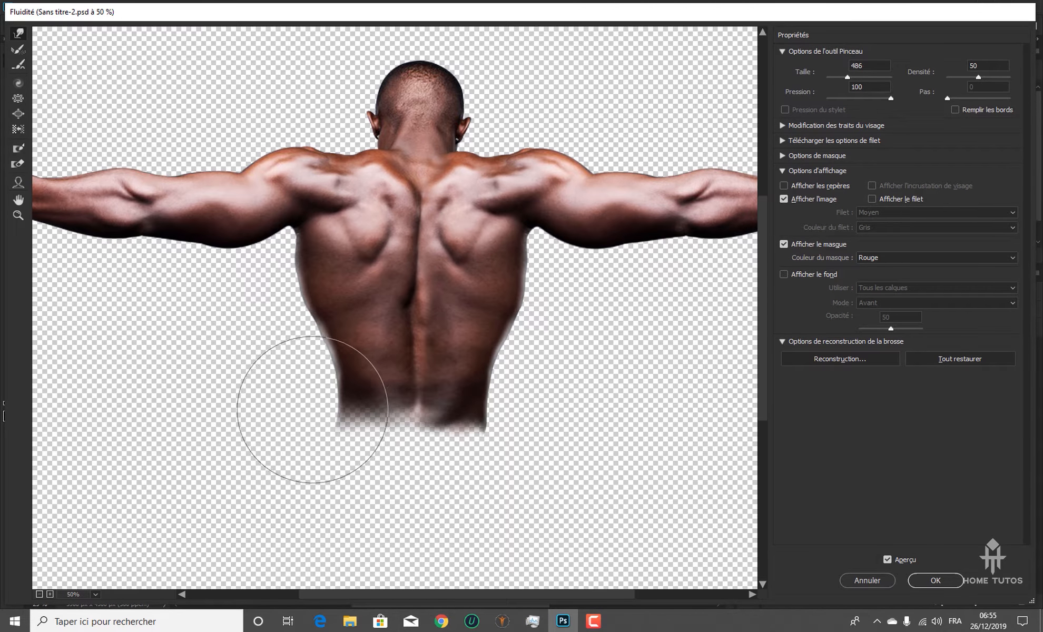
# Try pushing the left edge of the man's waist with several forward warp strokes at brush size 486, undoing the trials
pyautogui.hotkey('ctrl', 'alt', 'z')
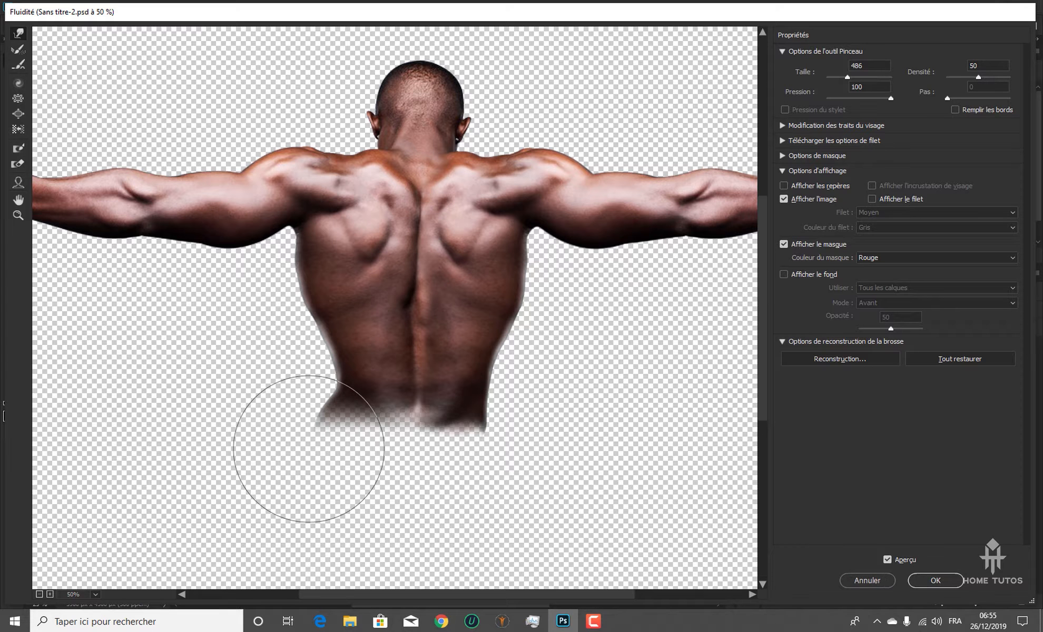
pyautogui.moveTo(309, 449); pyautogui.dragTo(305, 449)
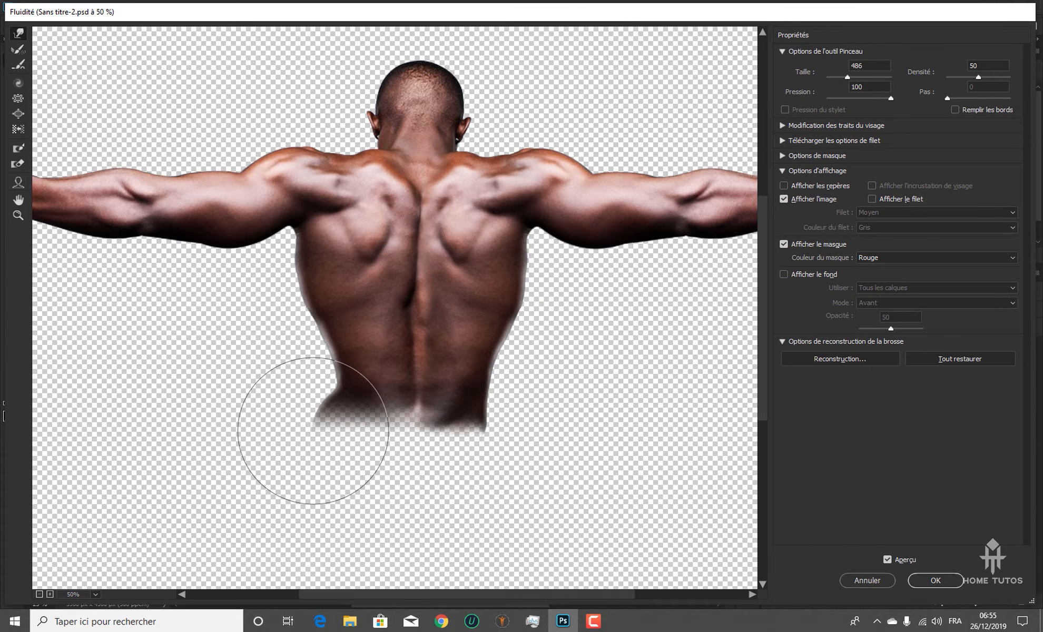
pyautogui.hotkey('ctrl', 'alt', 'z')
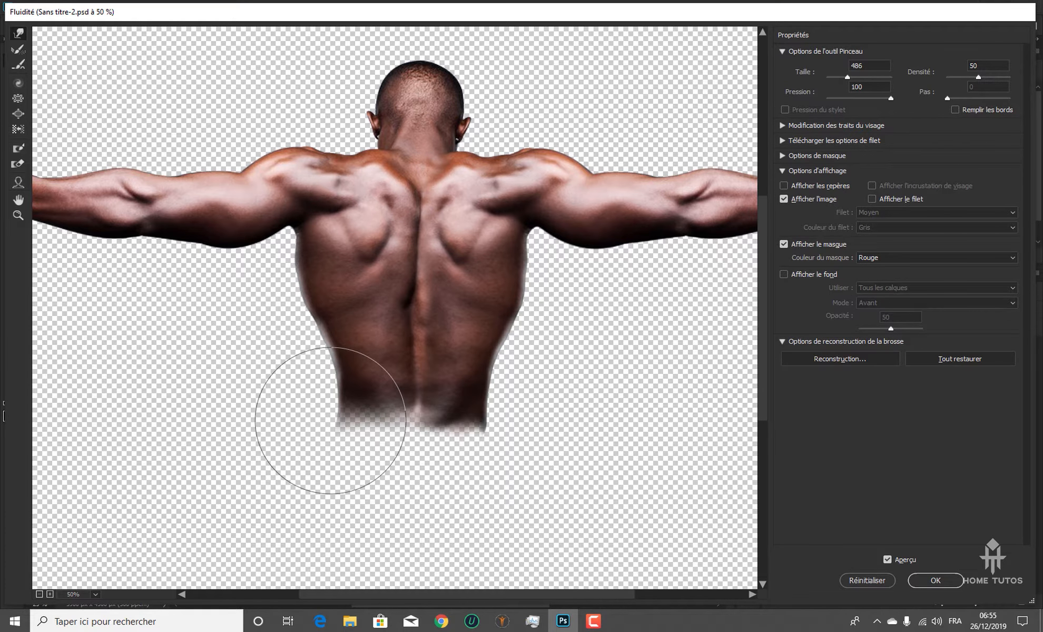
pyautogui.moveTo(330, 420); pyautogui.dragTo(346, 420)
pyautogui.hotkey('ctrl', 'alt', 'z')
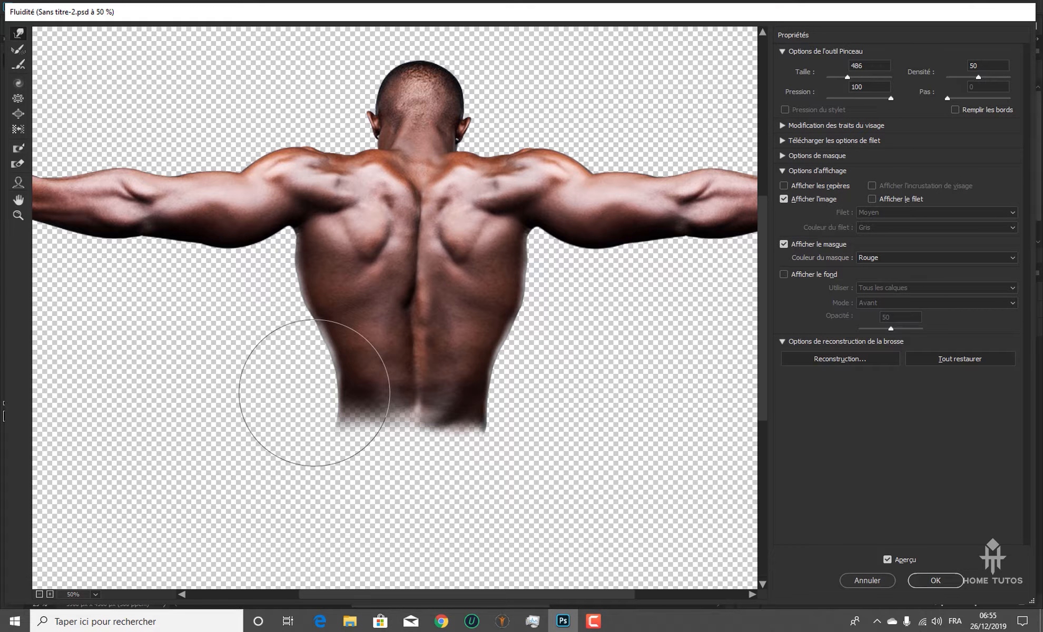
pyautogui.hotkey('ctrl', 'z')
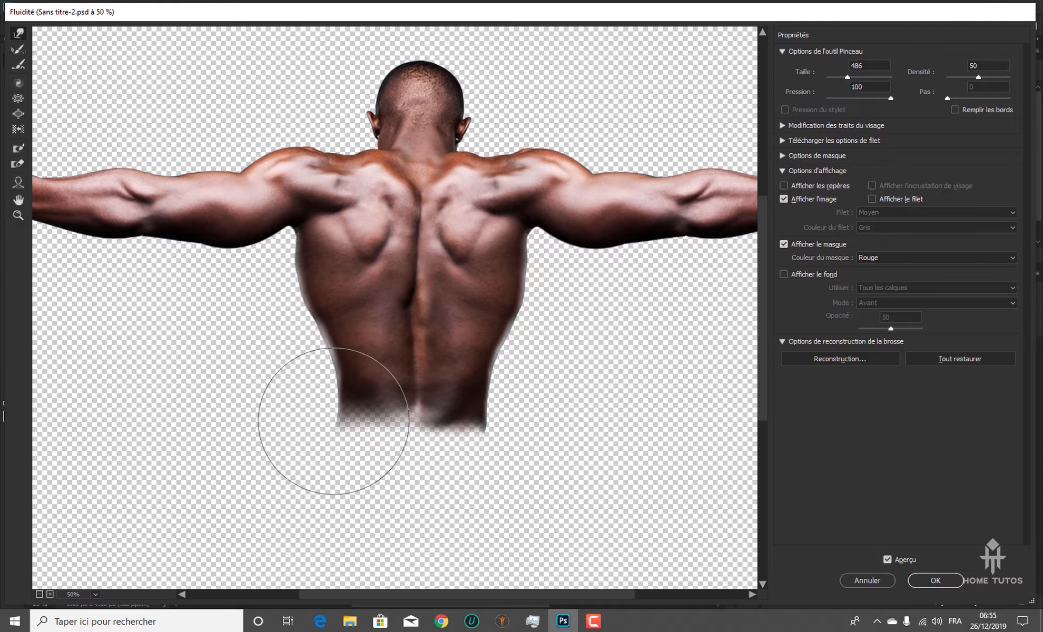
pyautogui.moveTo(317, 398)
pyautogui.mouseDown()
pyautogui.moveTo(304, 403)
pyautogui.moveTo(341, 401)
pyautogui.mouseUp()
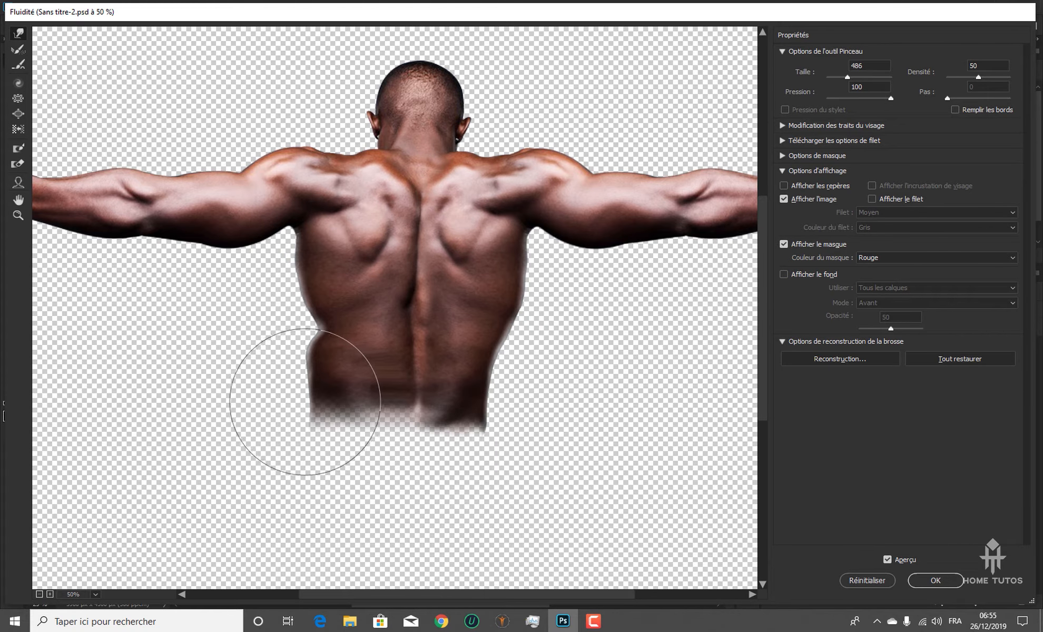
pyautogui.hotkey('ctrl', 'z')
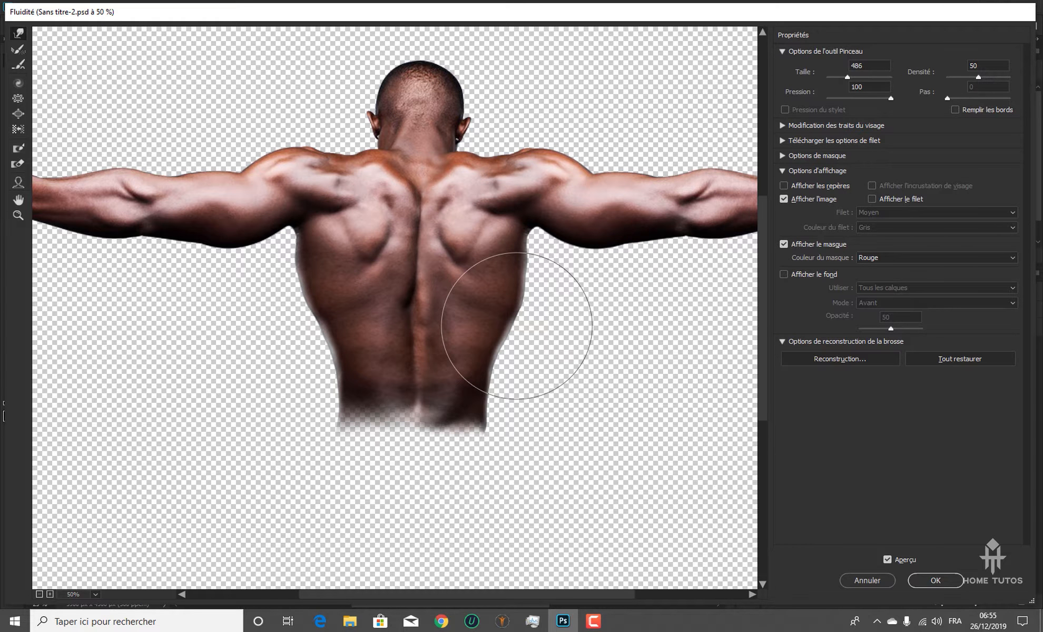
# Nudge the contours of the torso sides, shoulders and right arm with forward warp strokes at brush size 486
pyautogui.moveTo(519, 326); pyautogui.dragTo(514, 323)
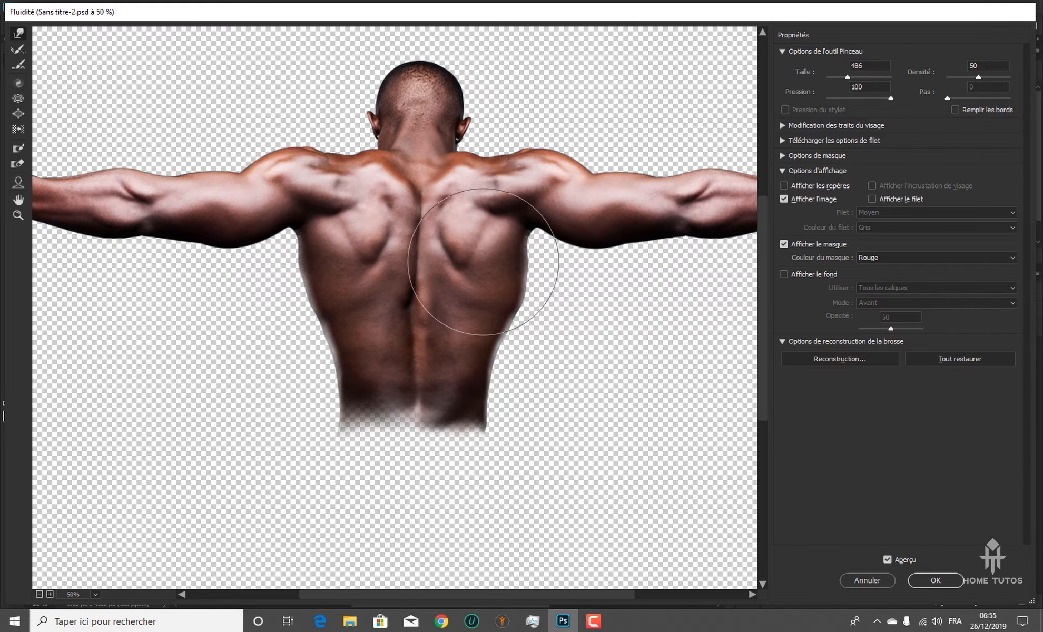
pyautogui.moveTo(513, 190); pyautogui.dragTo(511, 184)
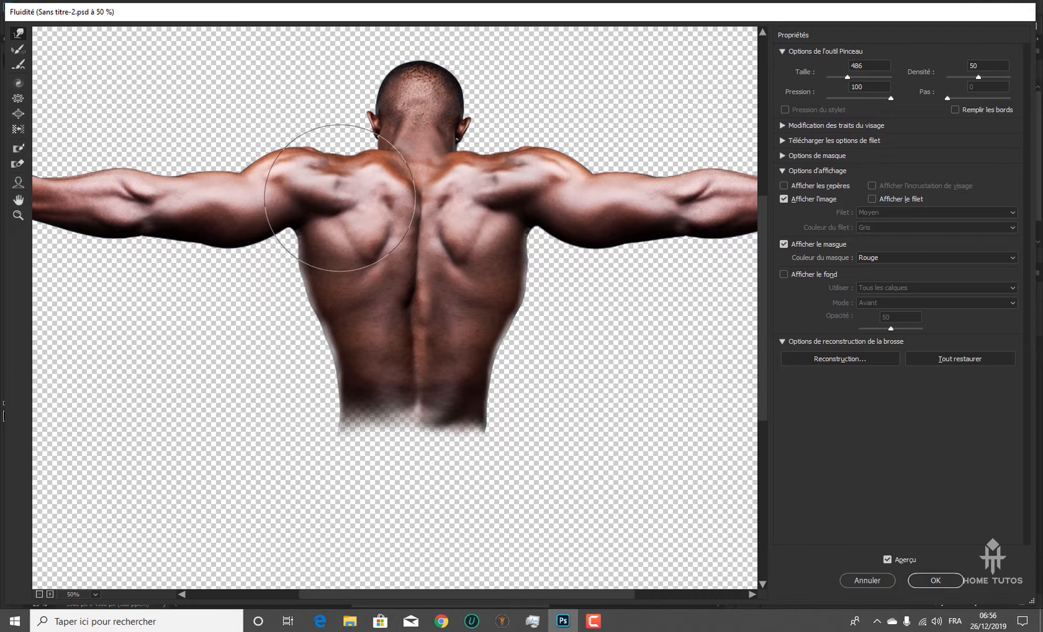
pyautogui.moveTo(617, 222); pyautogui.dragTo(477, 287)
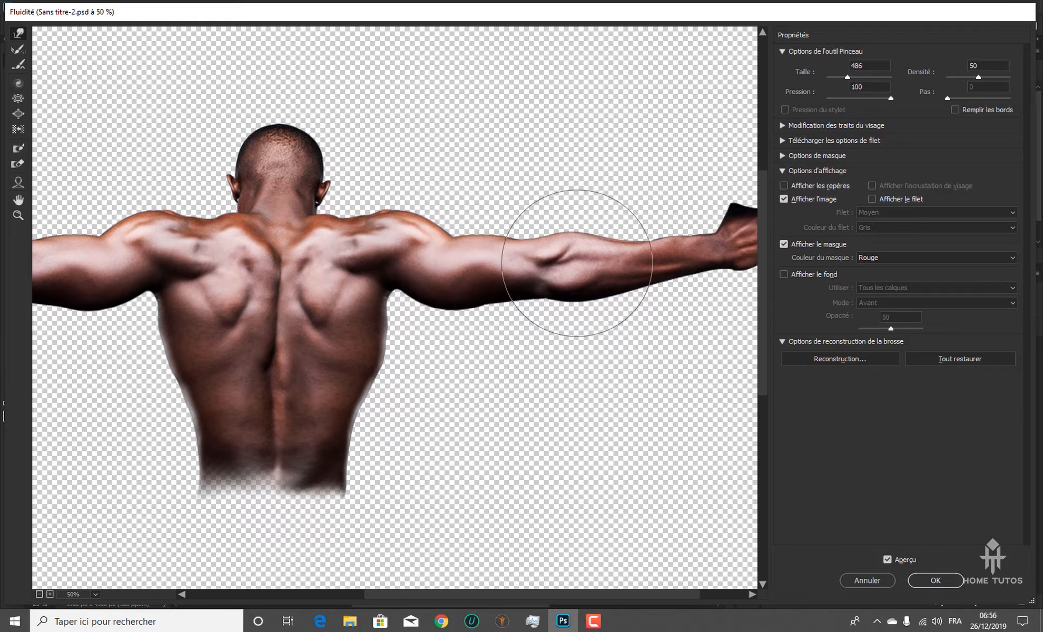
pyautogui.moveTo(675, 250); pyautogui.dragTo(576, 248)
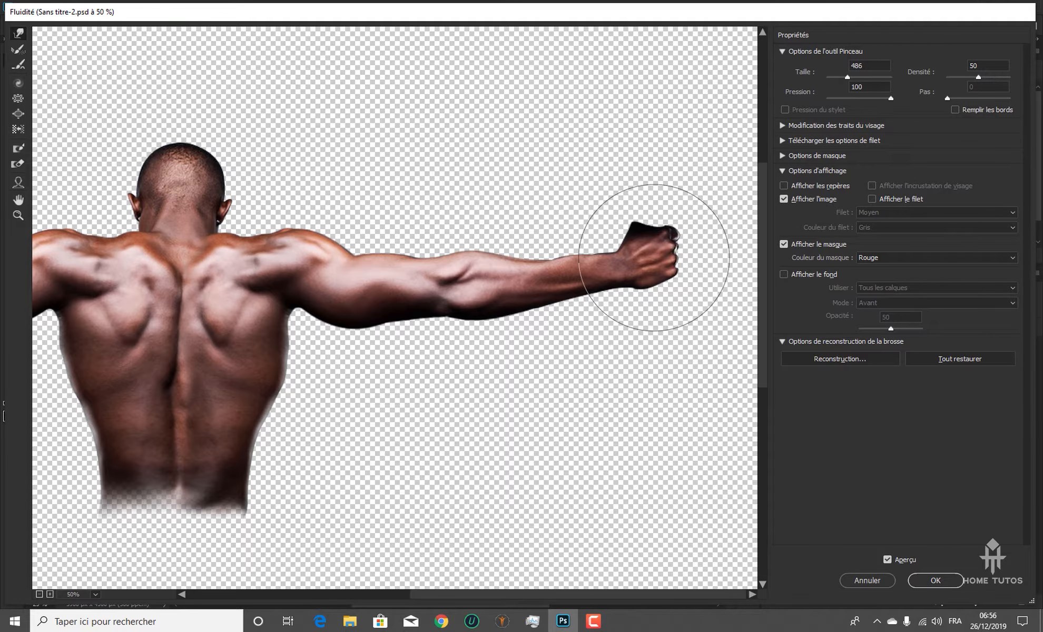
pyautogui.moveTo(646, 257); pyautogui.dragTo(646, 254)
# Reduce the warp brush size to 234 and refine the contour at the man's right-hand armpit
pyautogui.hotkey('ctrl', '-')
pyautogui.moveTo(496, 375); pyautogui.dragTo(448, 381)
pyautogui.keyDown('alt'); pyautogui.rightClick(494, 375); pyautogui.keyUp('alt')
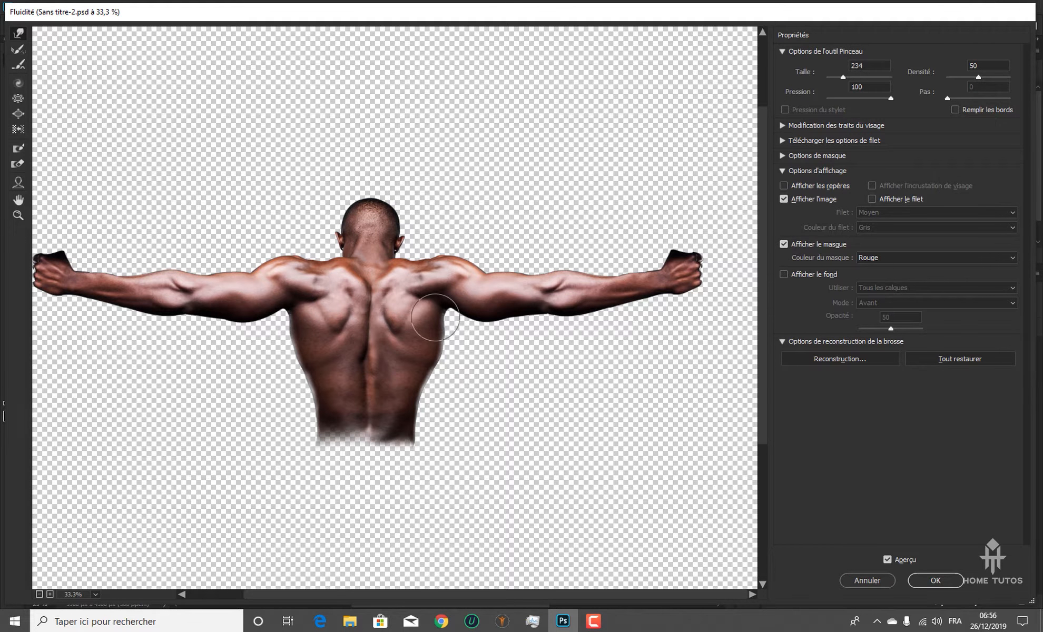
pyautogui.moveTo(436, 318); pyautogui.dragTo(440, 316)
pyautogui.hotkey('ctrl', '-')
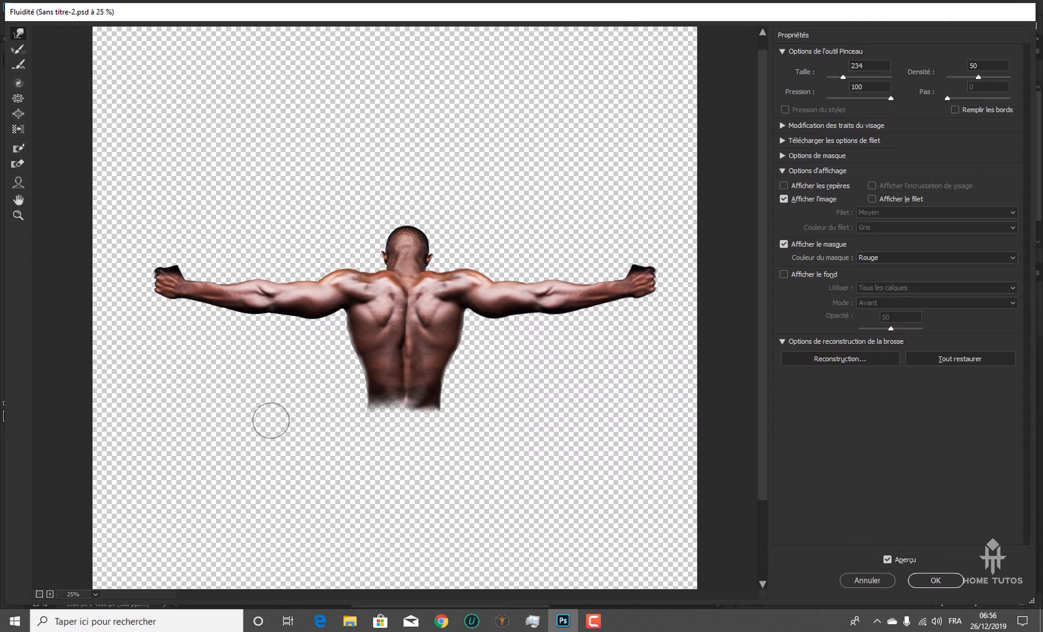
# Enlarge the warp brush to 1266, move the lower back and waist into alignment with the head, and apply the Fluidité filter
pyautogui.moveTo(270, 420); pyautogui.dragTo(367, 422)
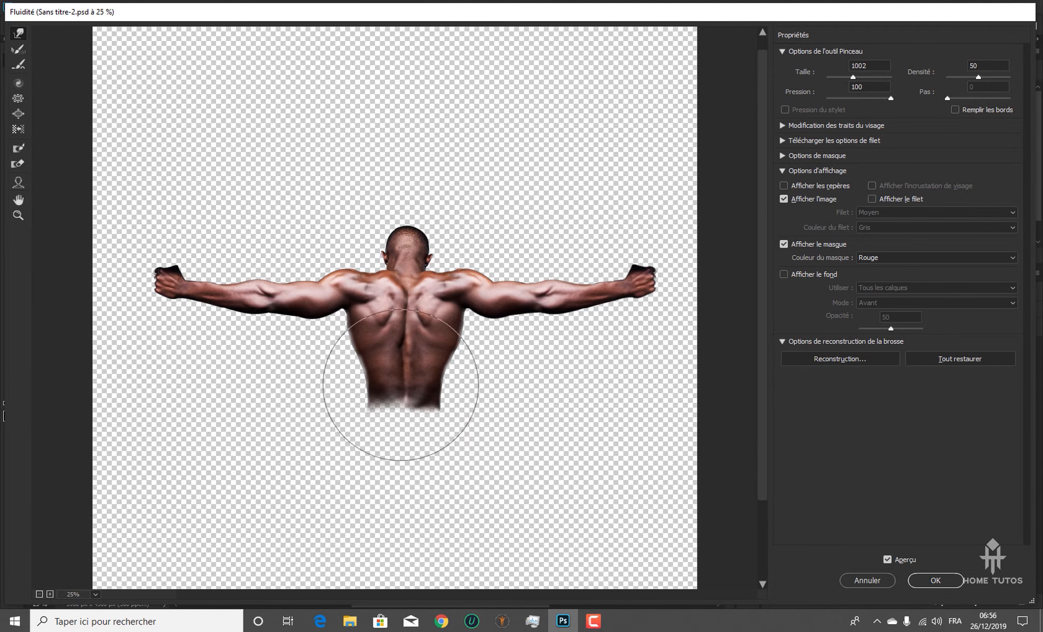
pyautogui.press('alt')
pyautogui.moveTo(418, 435); pyautogui.dragTo(445, 425)
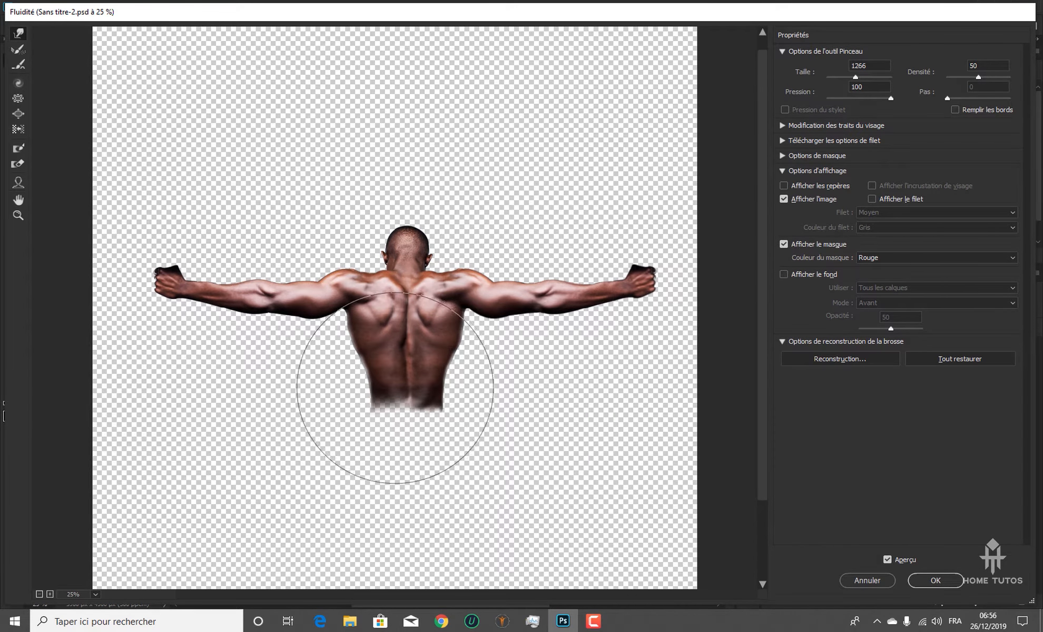
pyautogui.click(395, 376)
pyautogui.moveTo(394, 382); pyautogui.dragTo(341, 409)
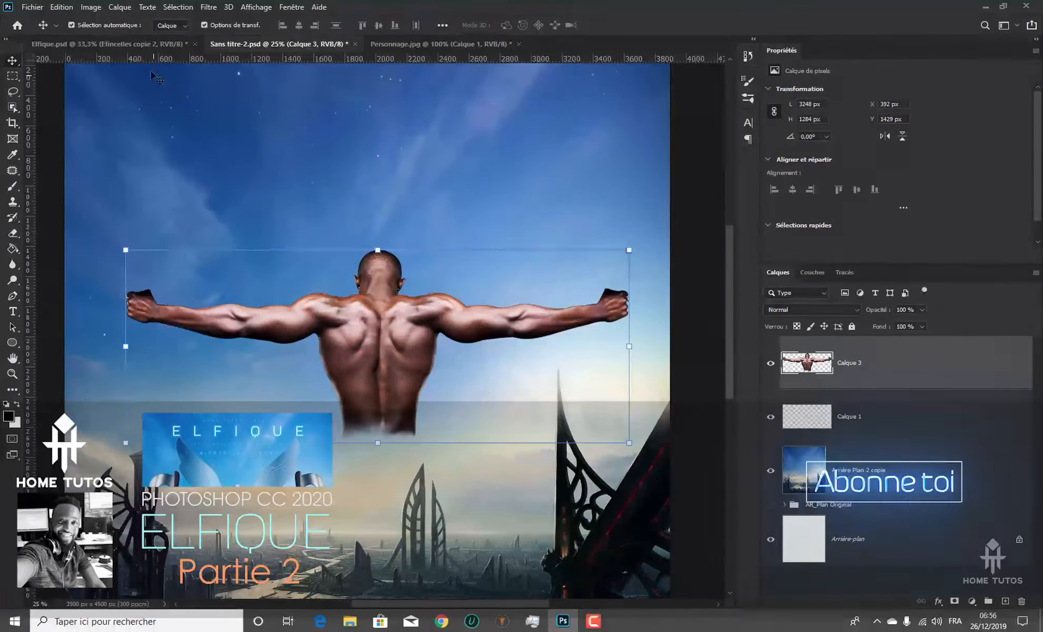
# Switch to Elfique.psd and examine the finished character's pointed ears and head up close
pyautogui.click(135, 42)
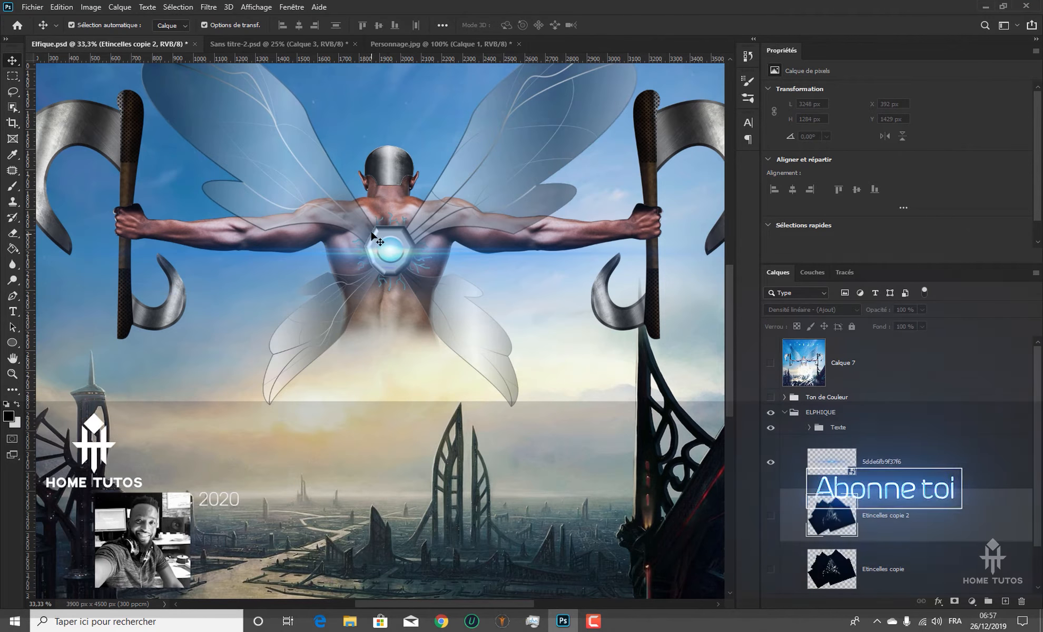
pyautogui.hotkey('ctrl', '1')
pyautogui.scroll(10, 349, 465)
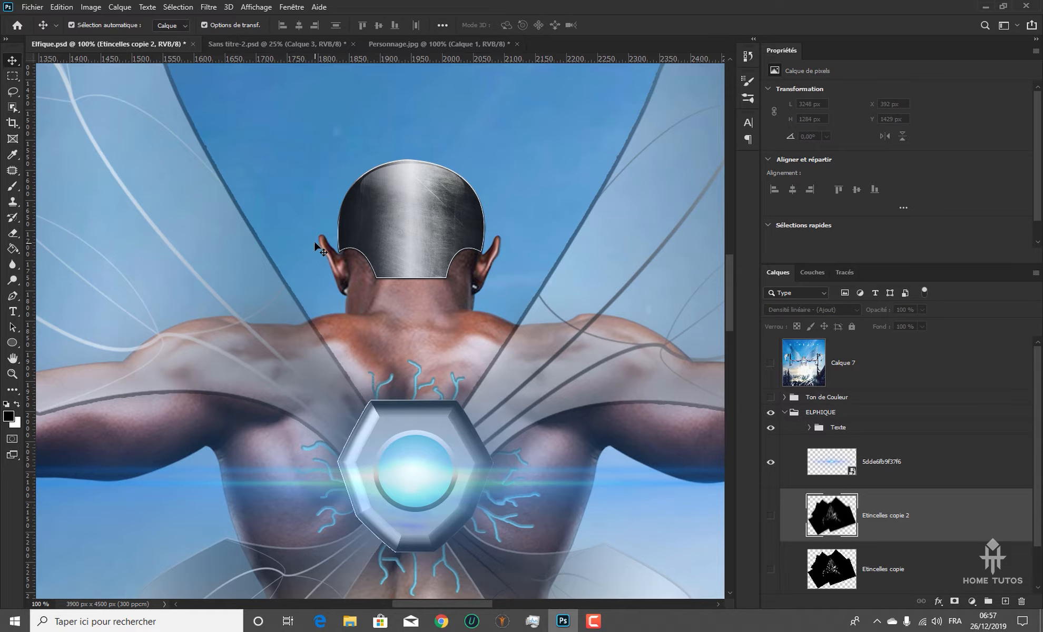
pyautogui.hotkey('ctrl', '+')
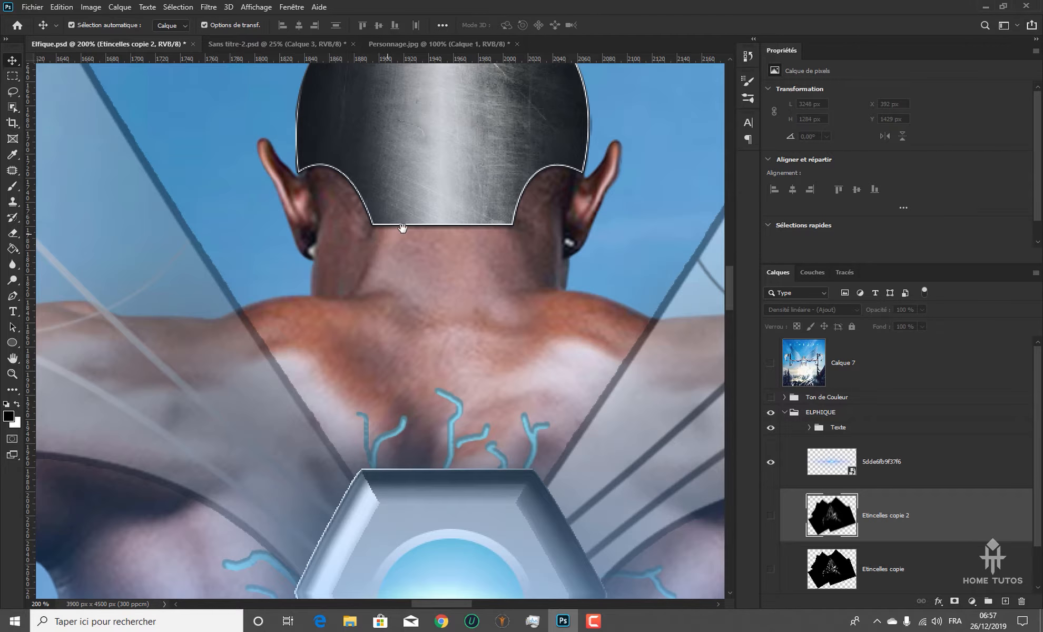
pyautogui.moveTo(403, 228); pyautogui.dragTo(375, 333)
pyautogui.hotkey('ctrl', '-')
pyautogui.hotkey('ctrl', '-')
pyautogui.hotkey('ctrl', '-')
pyautogui.hotkey('ctrl', '-')
# Return to Sans titre-2.psd and open the Fluidité filter on Calque 3, focused on the man's head
pyautogui.click(281, 44)
pyautogui.hotkey('ctrl', '+')
pyautogui.click(209, 7)
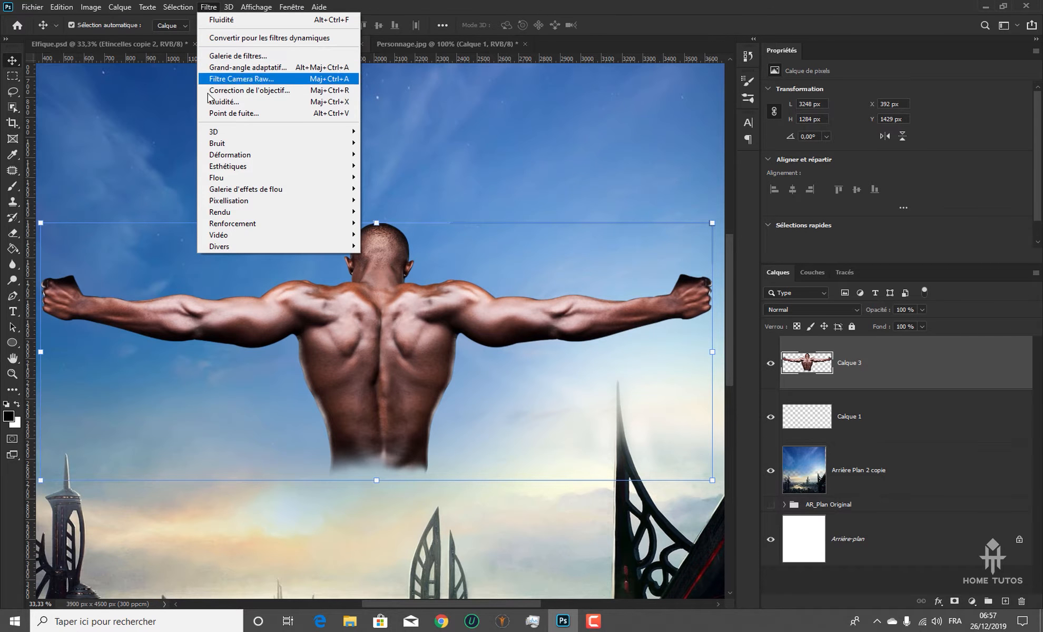
pyautogui.click(259, 102)
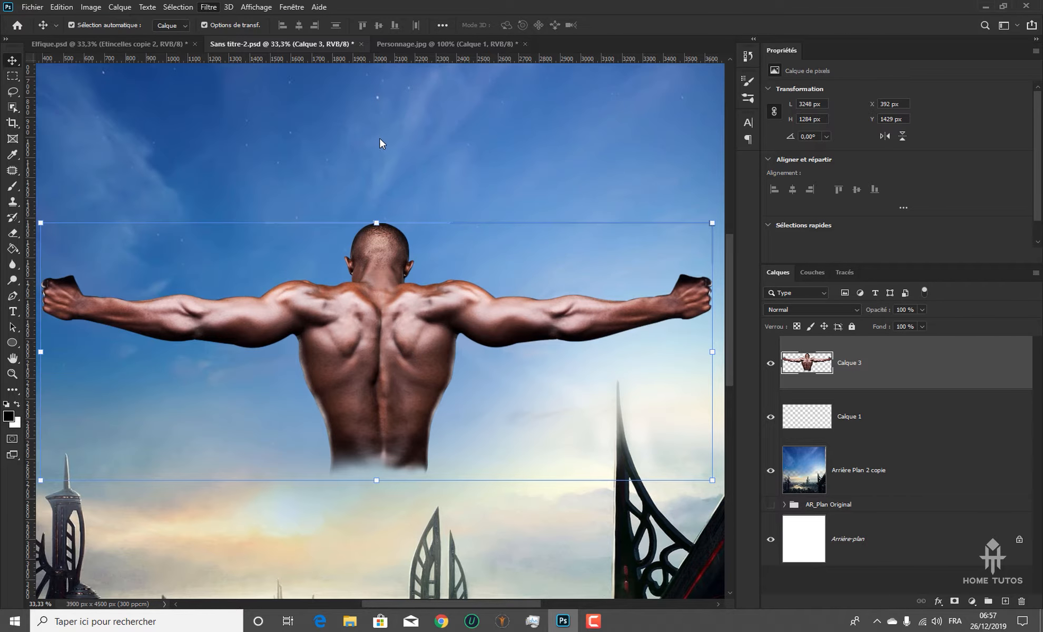
pyautogui.moveTo(478, 342); pyautogui.dragTo(225, 448)
pyautogui.hotkey('ctrl', '+')
pyautogui.moveTo(295, 290); pyautogui.dragTo(333, 362)
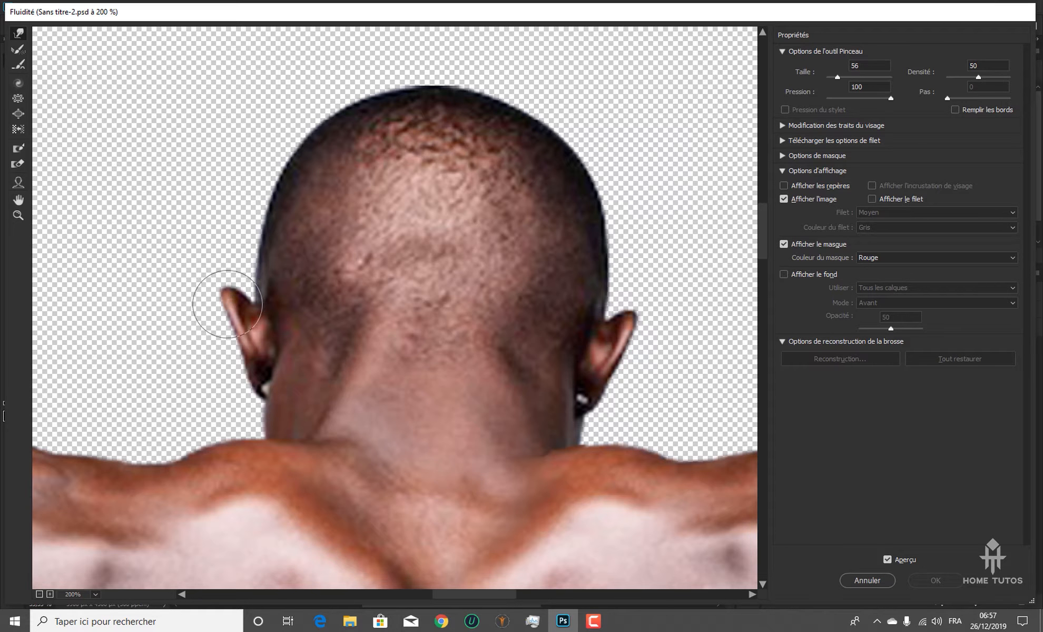
# Stretch the man's left-hand ear upward into a point with forward warp strokes at brush size 56, undoing the first stroke
pyautogui.moveTo(226, 302); pyautogui.dragTo(217, 257)
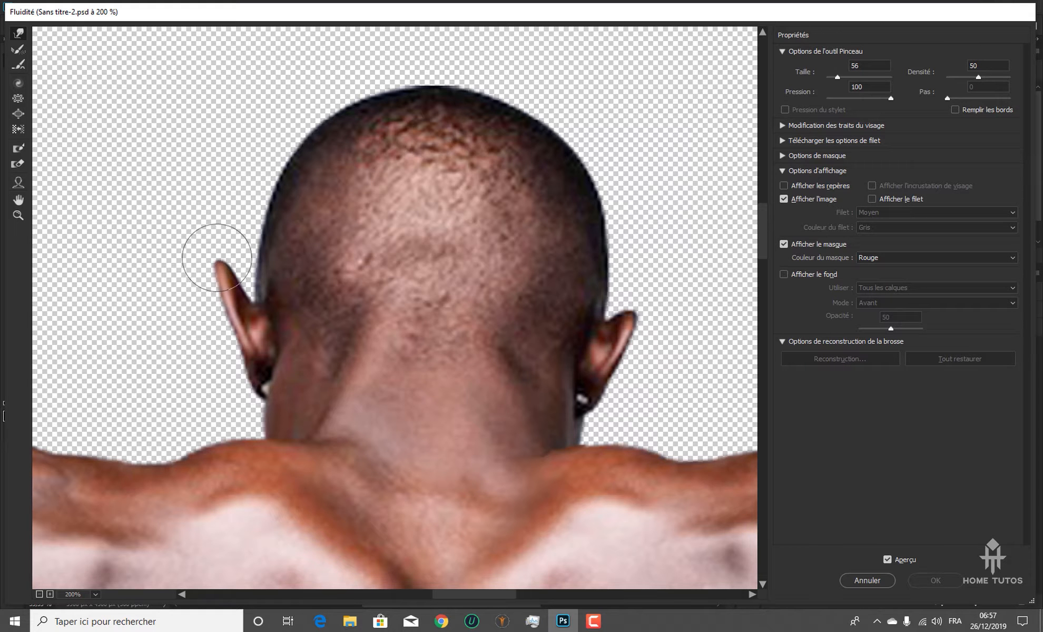
pyautogui.hotkey('ctrl', 'alt', 'z')
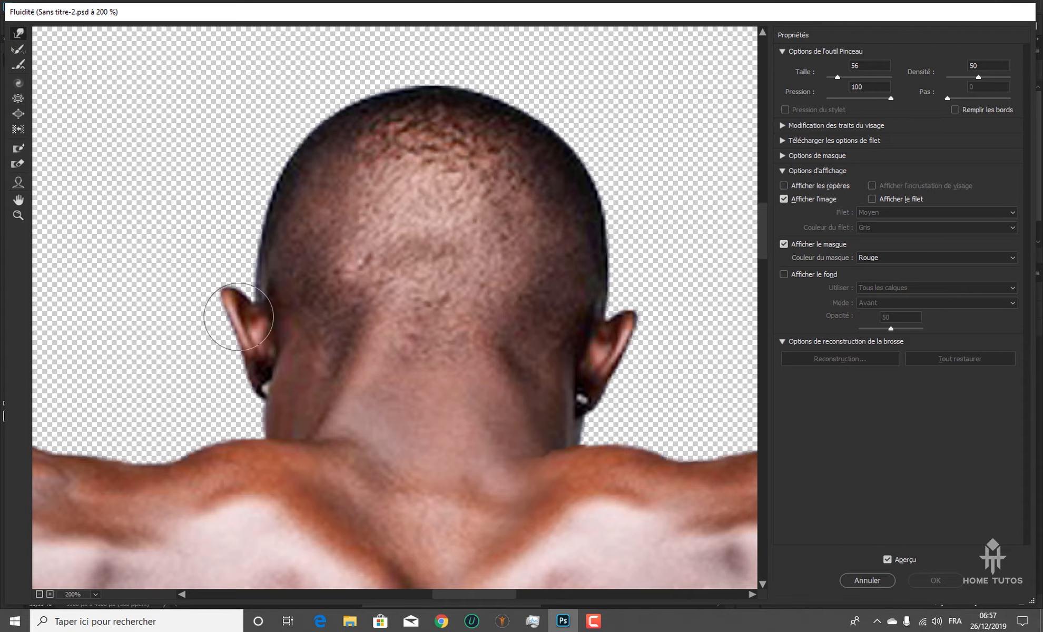
pyautogui.moveTo(239, 317); pyautogui.dragTo(231, 280)
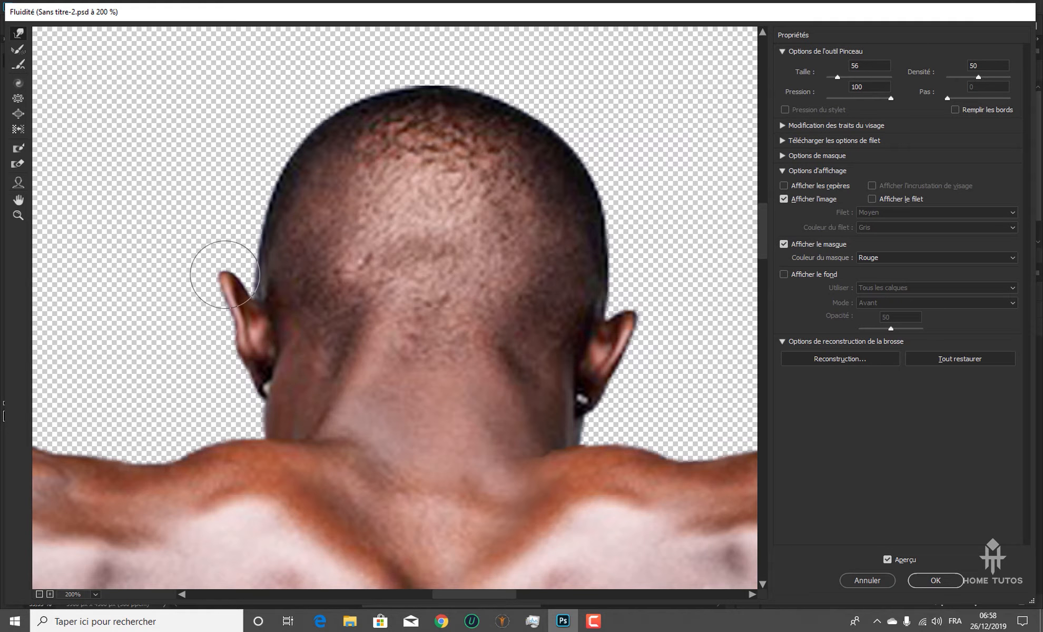
pyautogui.moveTo(225, 275)
pyautogui.mouseDown()
pyautogui.moveTo(216, 264)
pyautogui.moveTo(241, 290)
pyautogui.mouseUp()
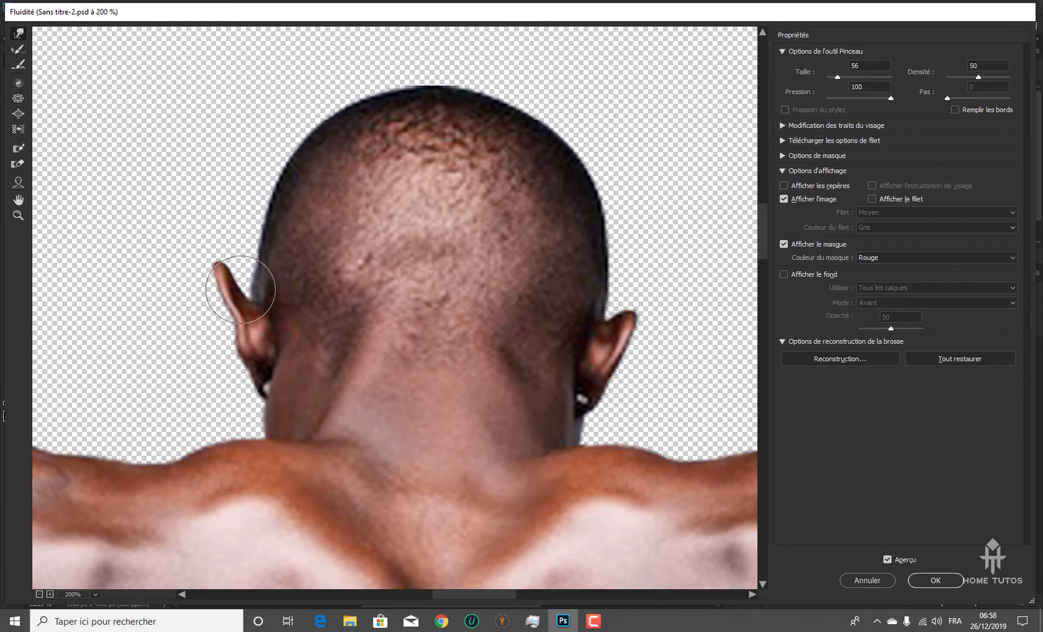
# Sharpen the left-hand ear's tip with warp brush size 31 and refine its outline and lobe at size 69
pyautogui.moveTo(838, 77); pyautogui.dragTo(836, 78)
pyautogui.moveTo(218, 265); pyautogui.dragTo(220, 258)
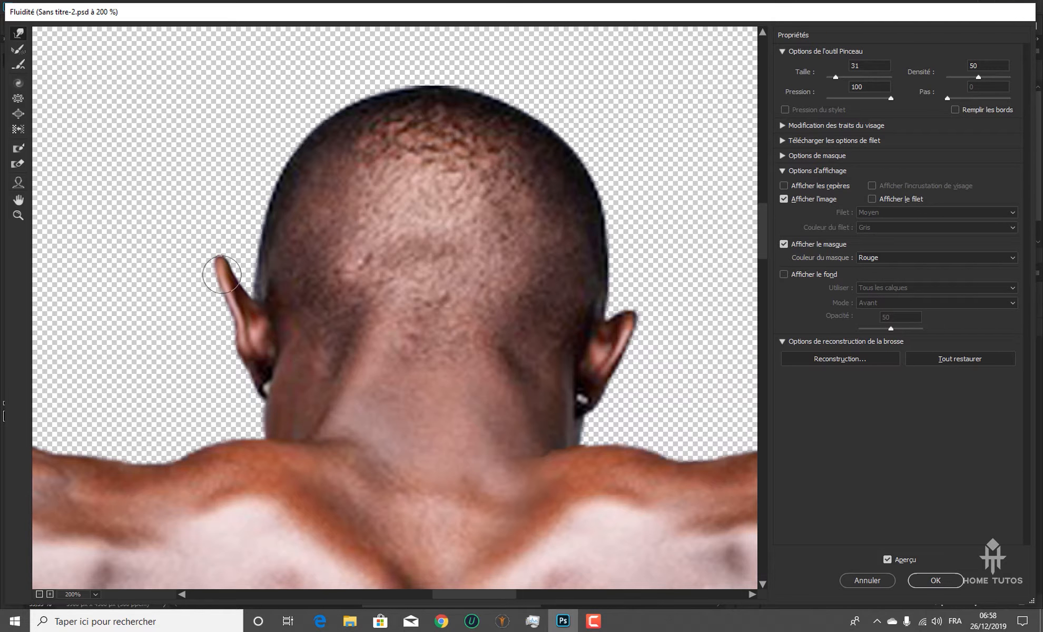
pyautogui.moveTo(184, 249)
pyautogui.mouseDown()
pyautogui.moveTo(224, 252)
pyautogui.moveTo(212, 267)
pyautogui.mouseUp()
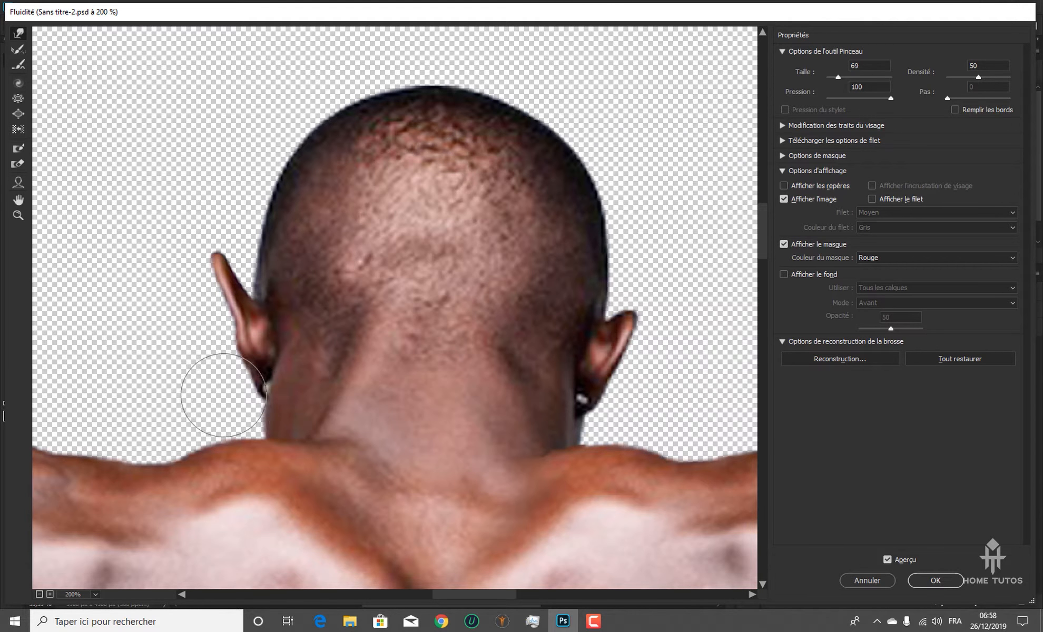
pyautogui.moveTo(224, 396); pyautogui.dragTo(190, 409)
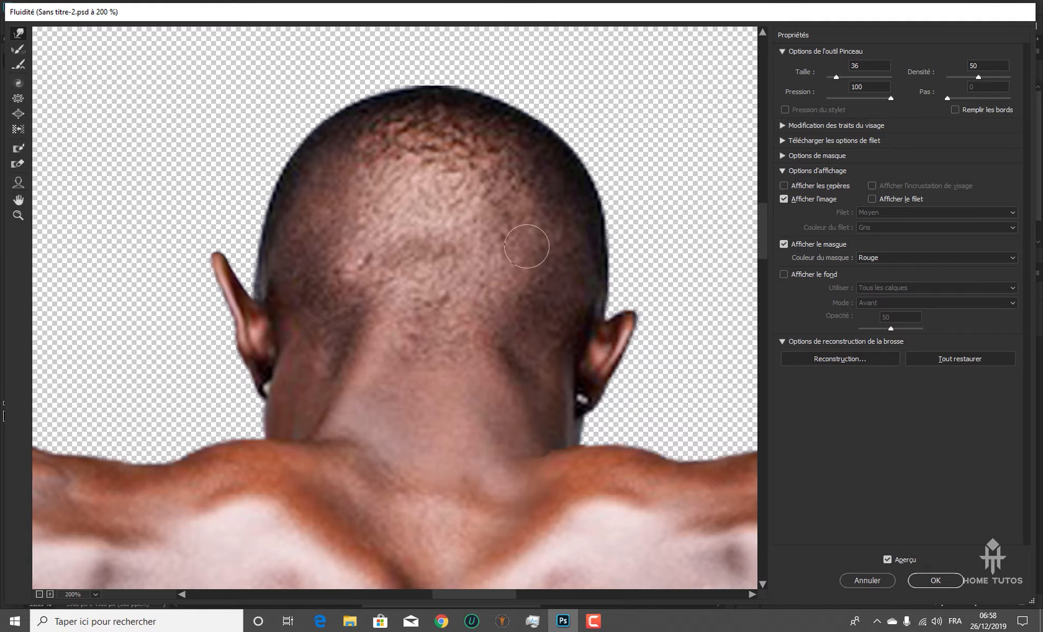
# Stretch the man's right-hand ear into a matching point and slim its outline, using warp brush sizes 36, 63 and 46
pyautogui.moveTo(634, 318); pyautogui.dragTo(650, 293)
pyautogui.moveTo(653, 364)
pyautogui.mouseDown()
pyautogui.moveTo(615, 387)
pyautogui.moveTo(620, 354)
pyautogui.mouseUp()
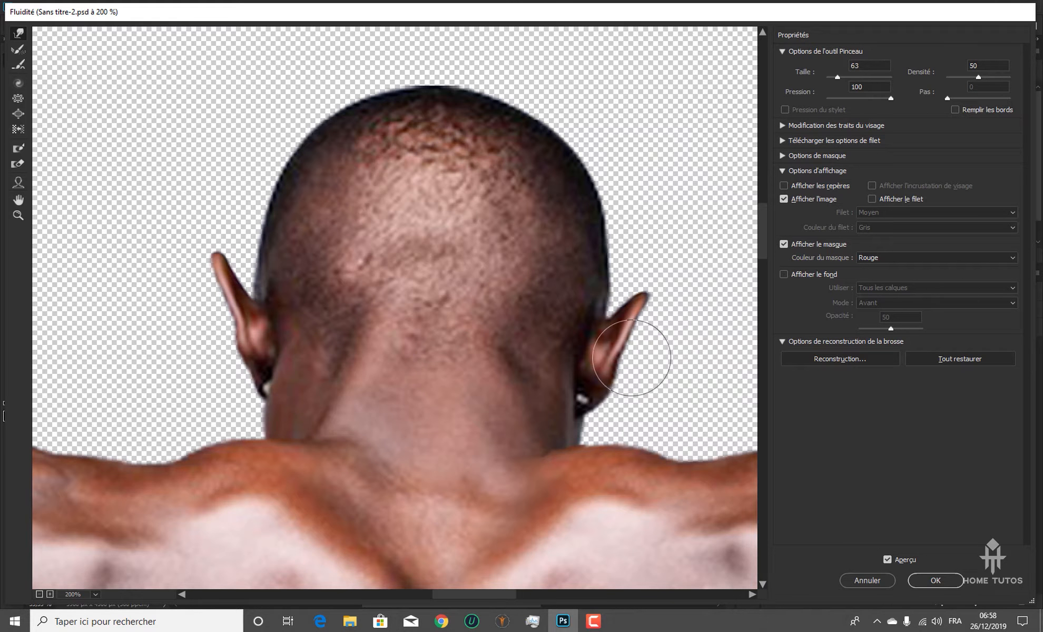
pyautogui.moveTo(632, 358)
pyautogui.mouseDown()
pyautogui.moveTo(610, 394)
pyautogui.moveTo(596, 397)
pyautogui.moveTo(608, 390)
pyautogui.mouseUp()
pyautogui.moveTo(653, 337); pyautogui.dragTo(595, 335)
pyautogui.moveTo(586, 295); pyautogui.dragTo(589, 274)
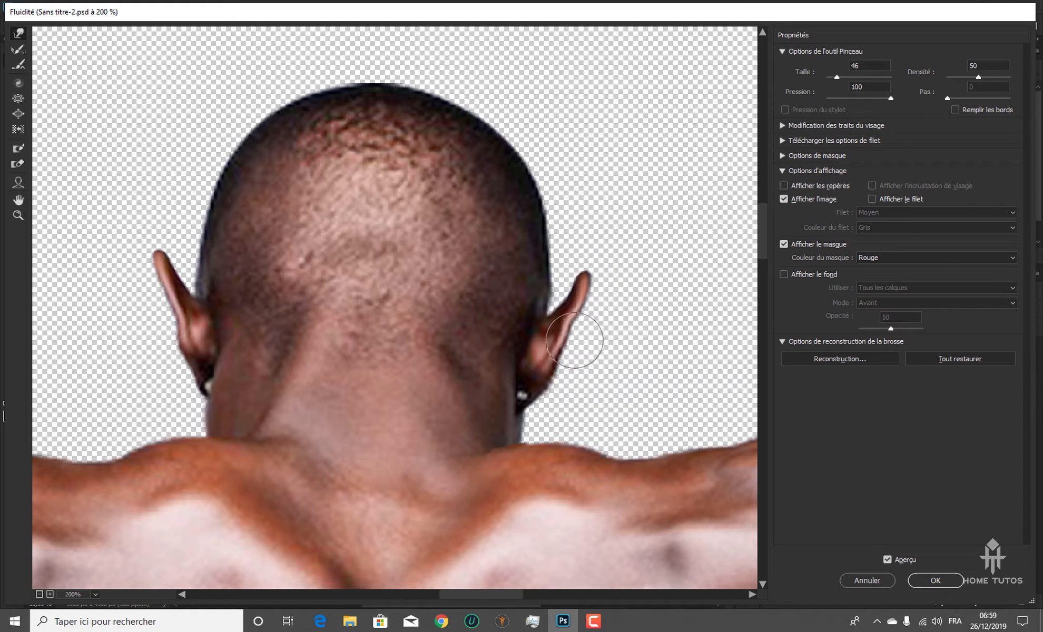
pyautogui.moveTo(573, 328); pyautogui.dragTo(577, 331)
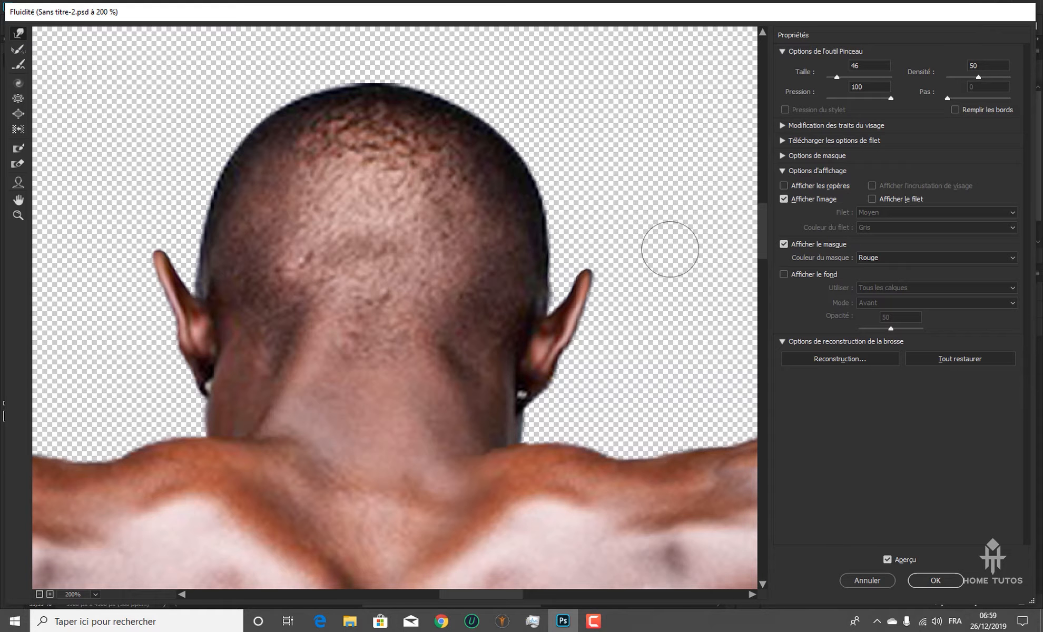
# Apply the Fluidité reshaping of the ears and deselect the man's layer
pyautogui.hotkey('ctrl', '-')
pyautogui.hotkey('ctrl', '-')
pyautogui.hotkey('ctrl', '-')
pyautogui.hotkey('ctrl', '-')
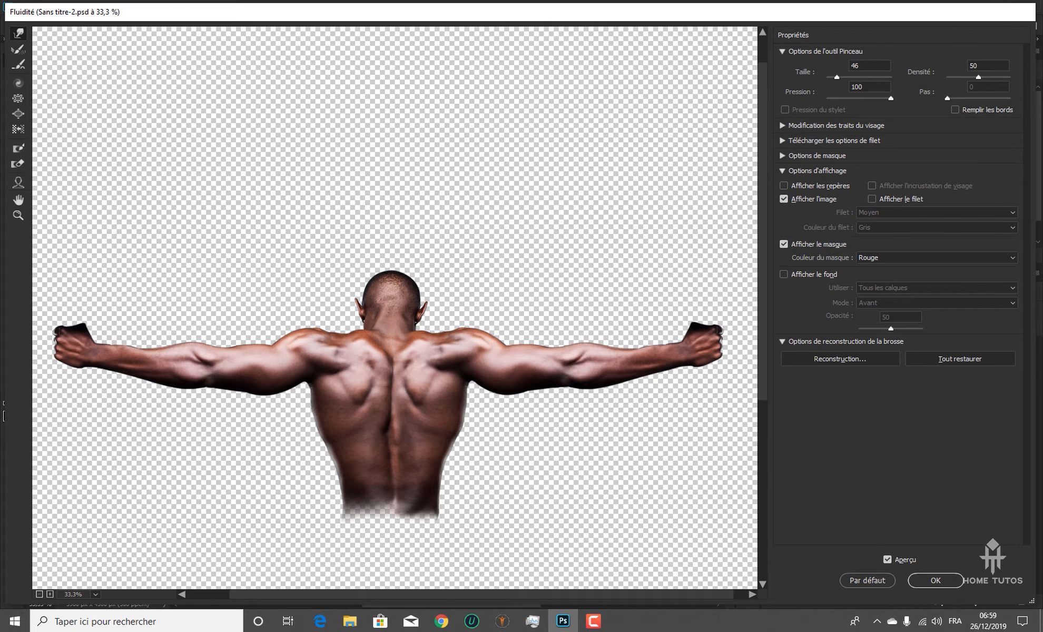
pyautogui.click(936, 581)
pyautogui.hotkey('ctrl', '-')
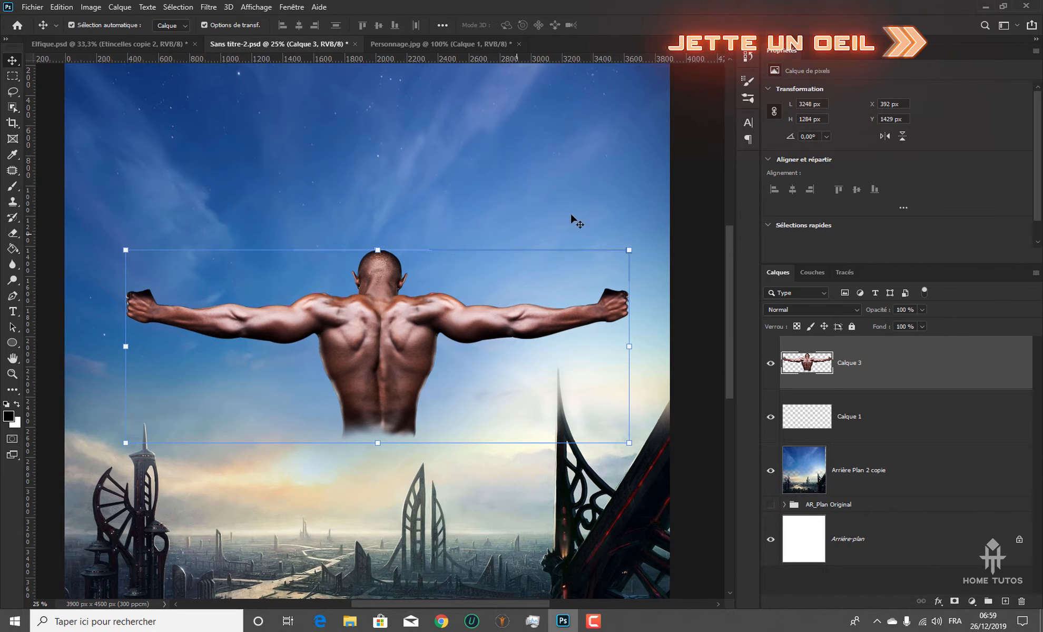
pyautogui.click(718, 136)
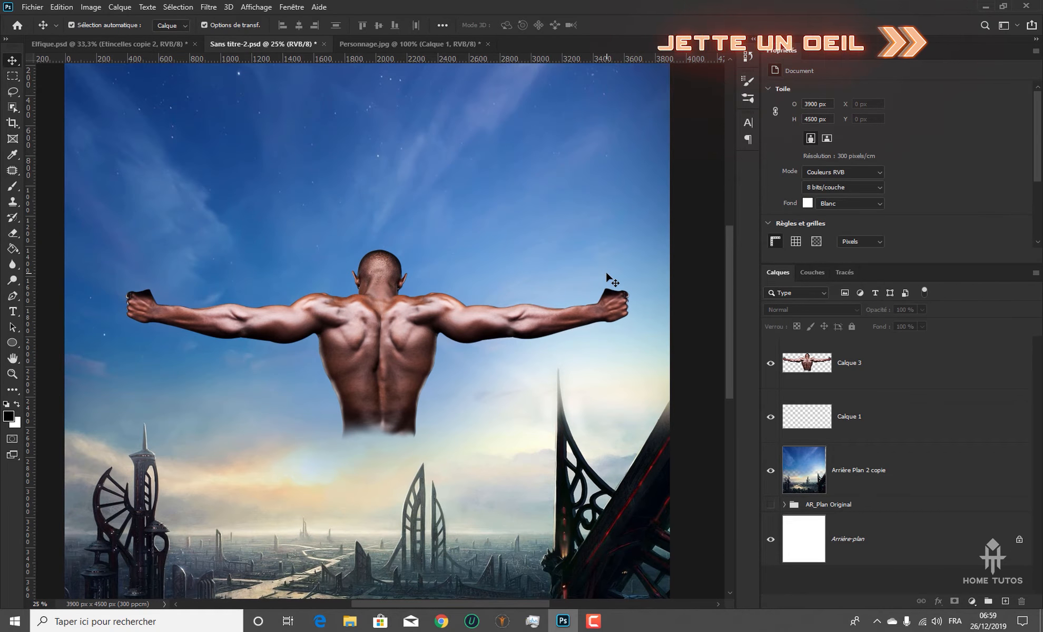
pyautogui.hotkey('ctrl', '-')
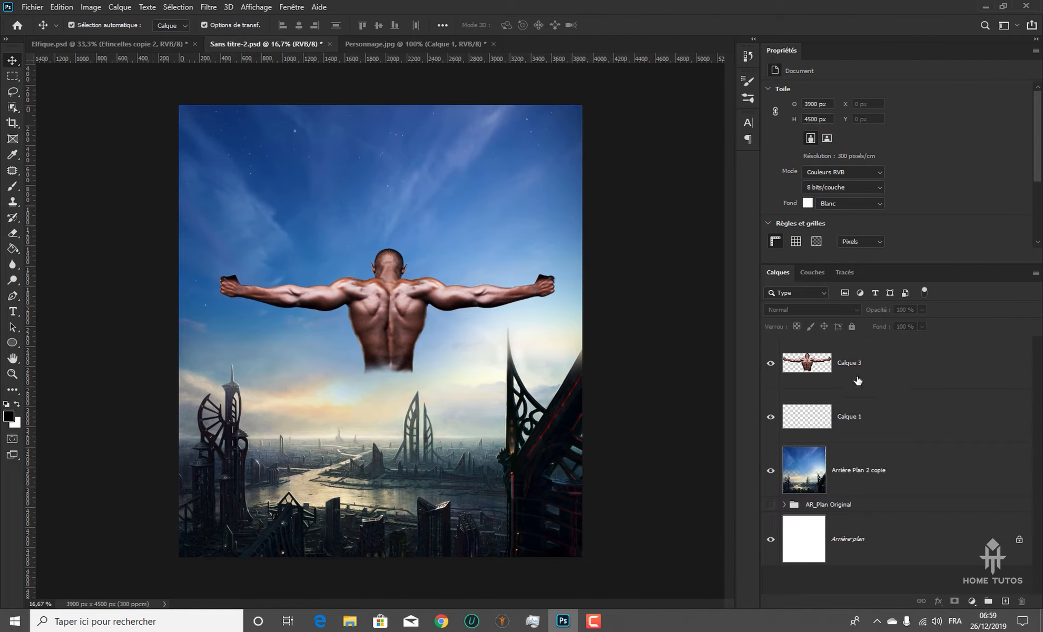
# Check the finished Elfique.psd poster and copy the cut-out man from Personnage.jpg into Sans titre-2.psd
pyautogui.click(142, 45)
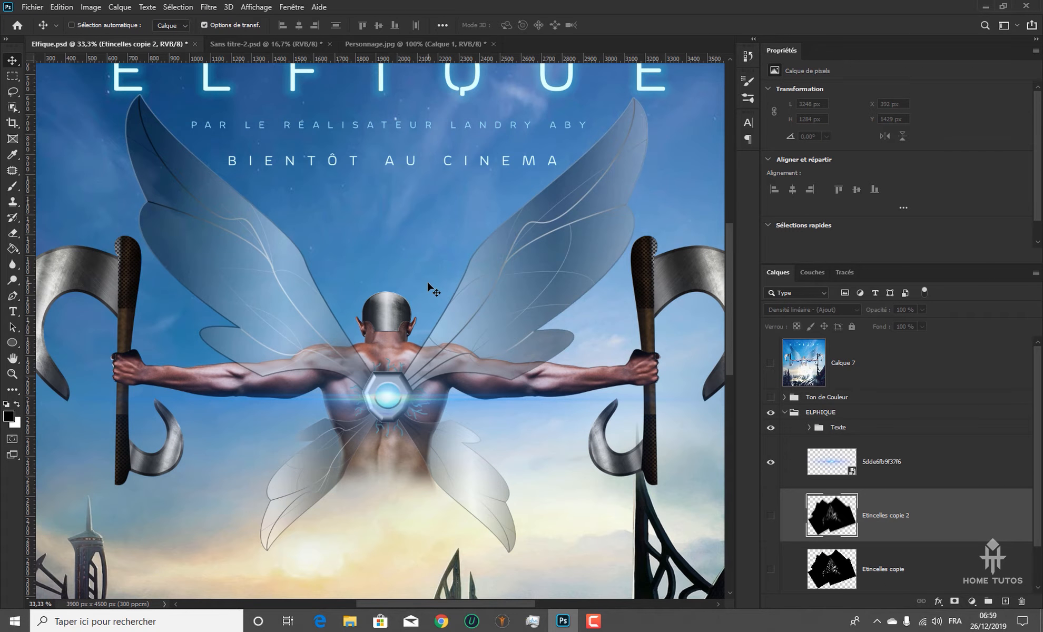
pyautogui.hotkey('ctrl', '-')
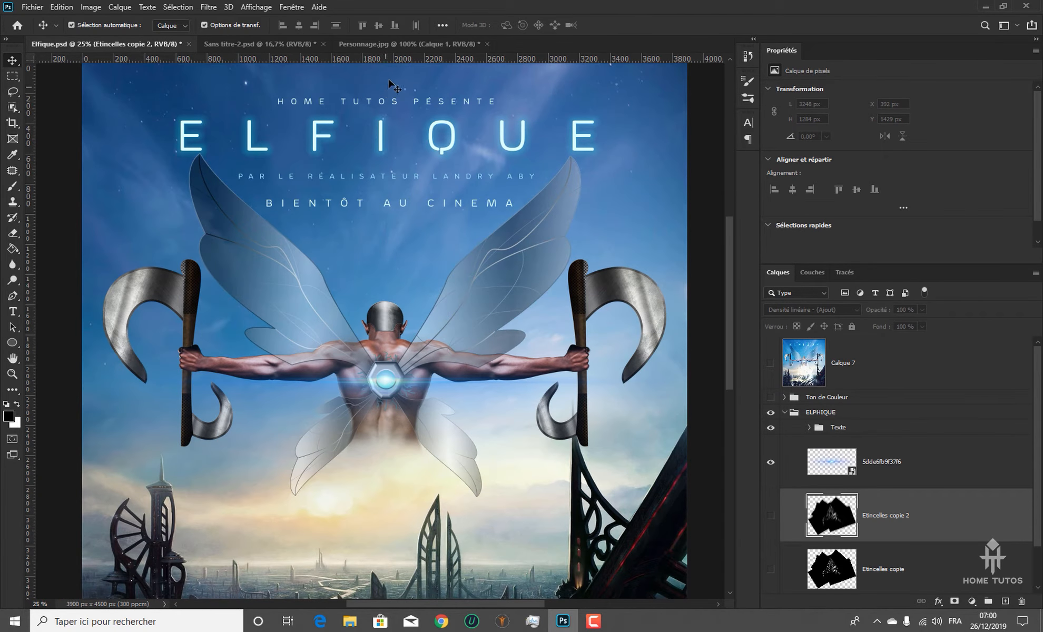
pyautogui.click(388, 43)
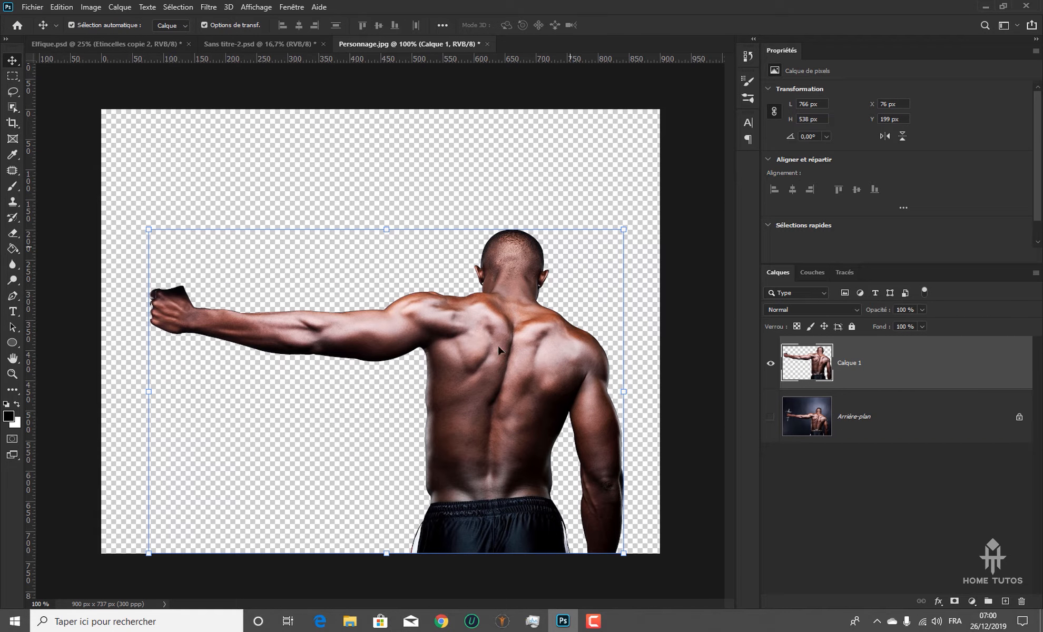
pyautogui.click(265, 44)
pyautogui.click(409, 45)
pyautogui.moveTo(549, 326); pyautogui.dragTo(348, 188)
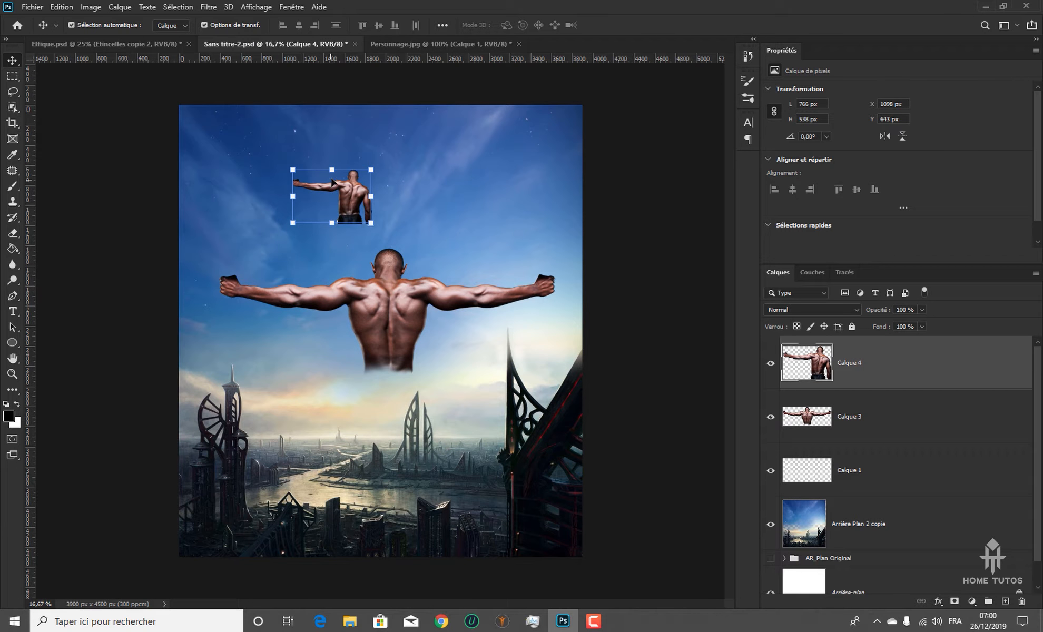
# Enlarge the copied man to 298.70% over the existing figure and keep its layer hidden beneath Arrière Plan 2 copie
pyautogui.moveTo(334, 226); pyautogui.dragTo(332, 325)
pyautogui.moveTo(405, 244); pyautogui.dragTo(419, 314)
pyautogui.press('Return')
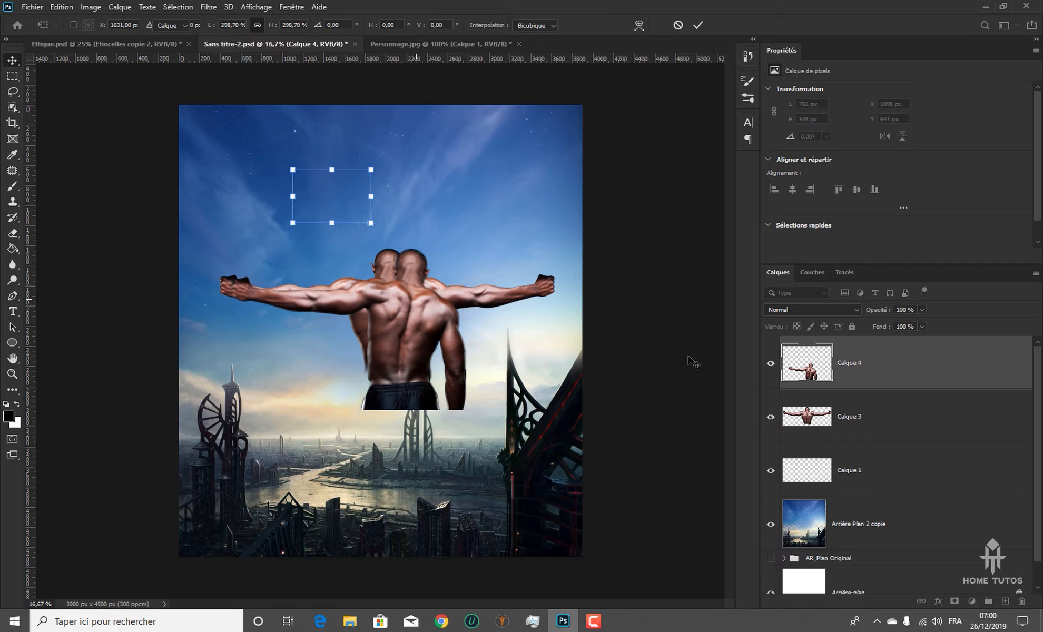
pyautogui.moveTo(938, 376); pyautogui.dragTo(927, 543)
pyautogui.click(771, 524)
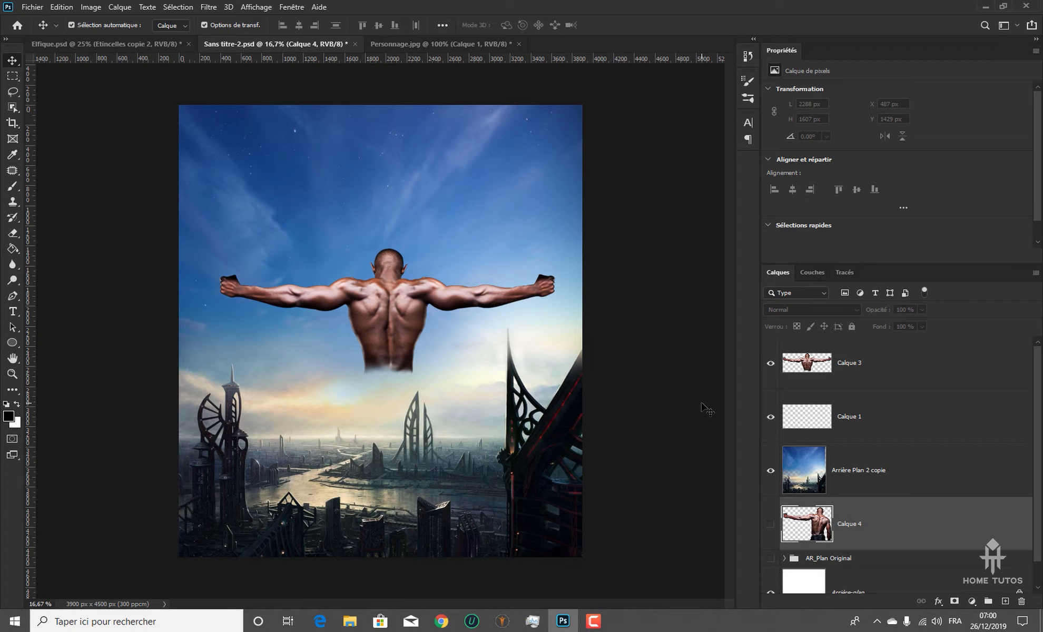
# Create a new layer above Calque 3 and set its blend mode to Superposition after trying Incrustation
pyautogui.scroll(2, 332, 302)
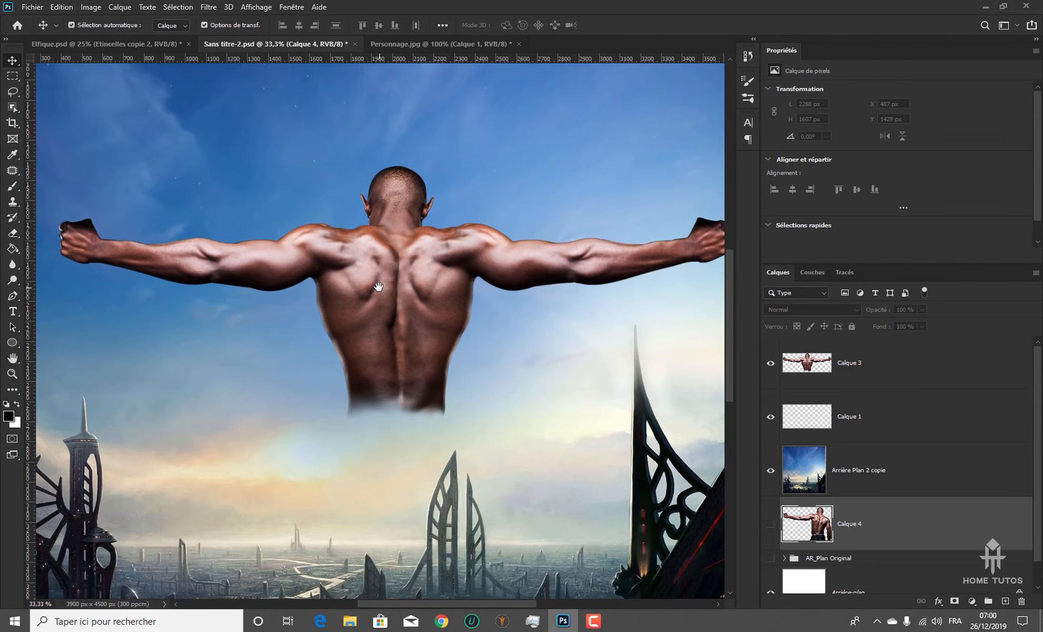
pyautogui.hscroll(2, 371, 287)
pyautogui.scroll(1, 304, 324)
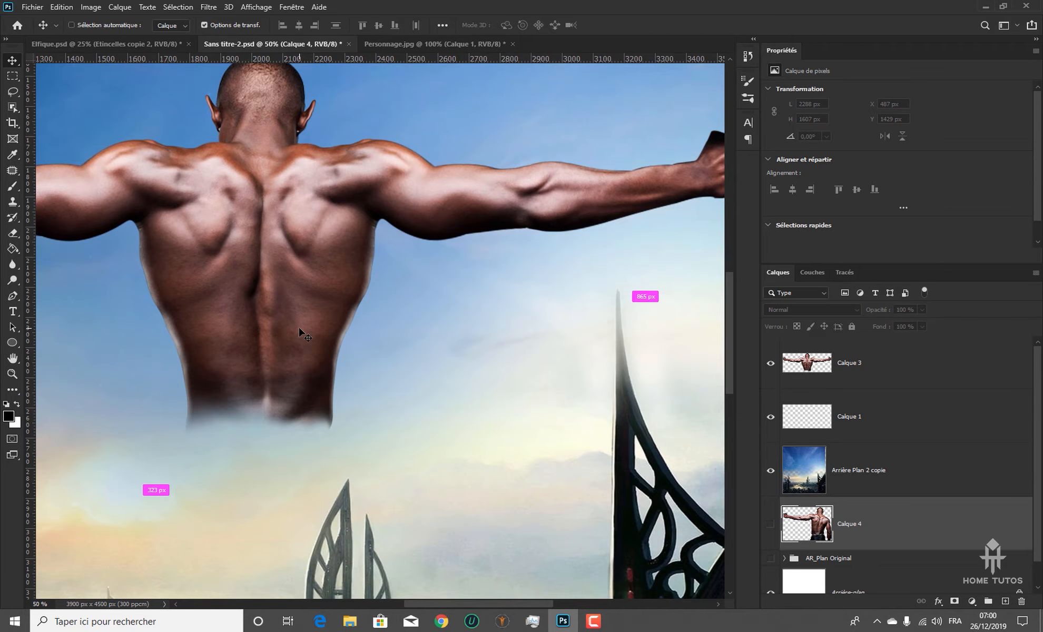
pyautogui.moveTo(303, 318); pyautogui.dragTo(408, 294)
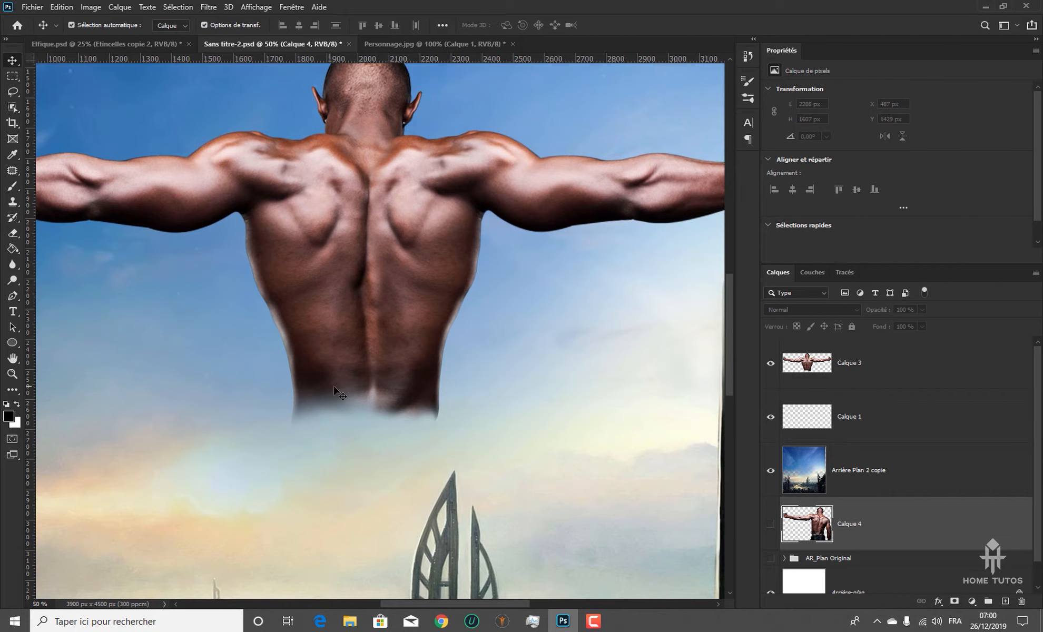
pyautogui.click(896, 386)
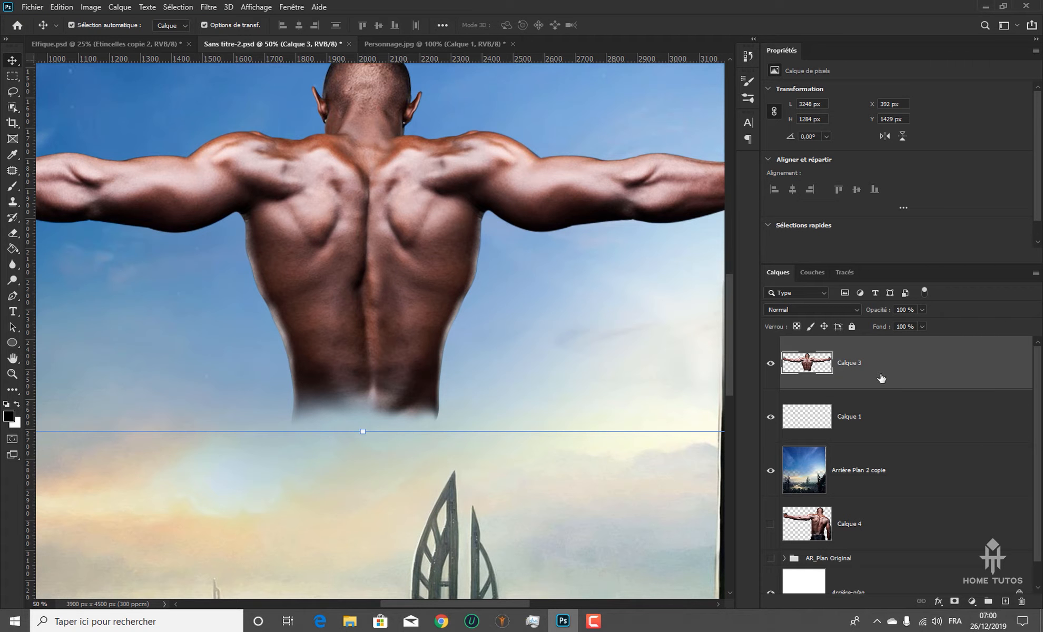
pyautogui.click(1005, 601)
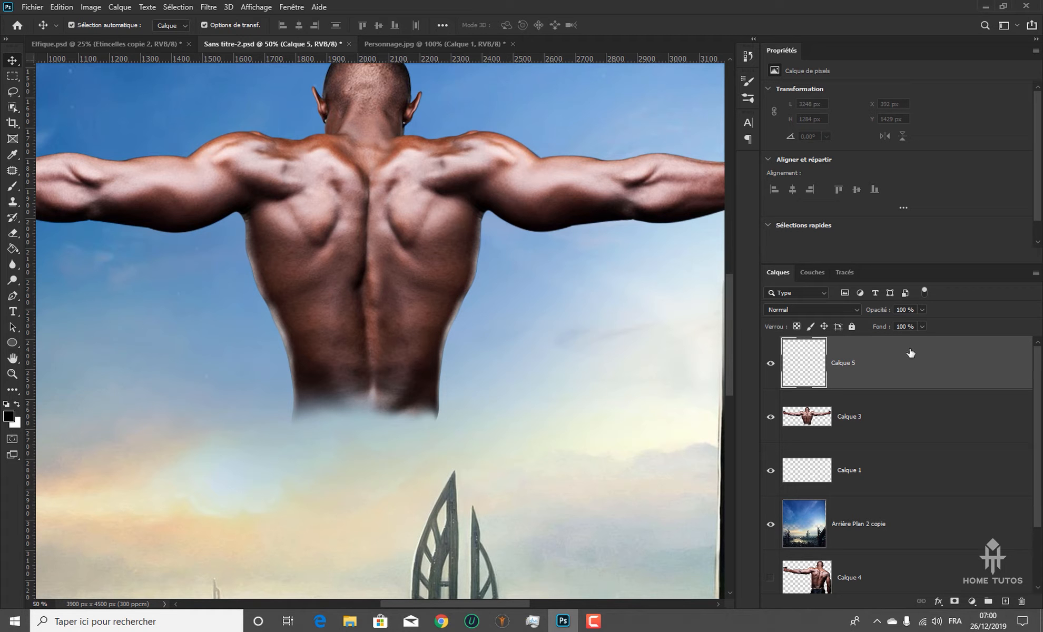
pyautogui.click(845, 310)
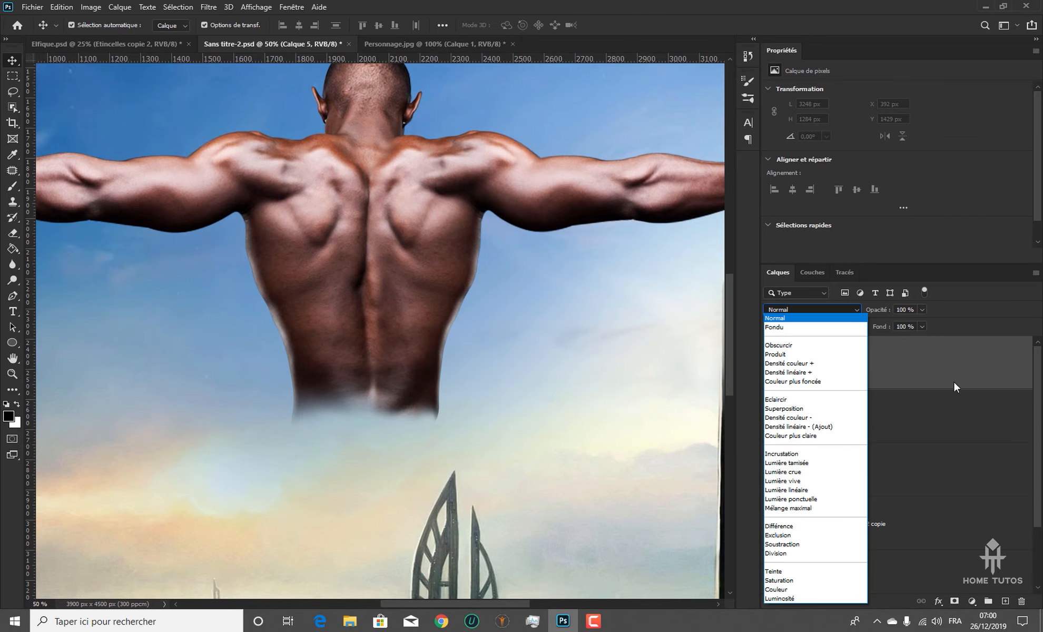
pyautogui.click(812, 455)
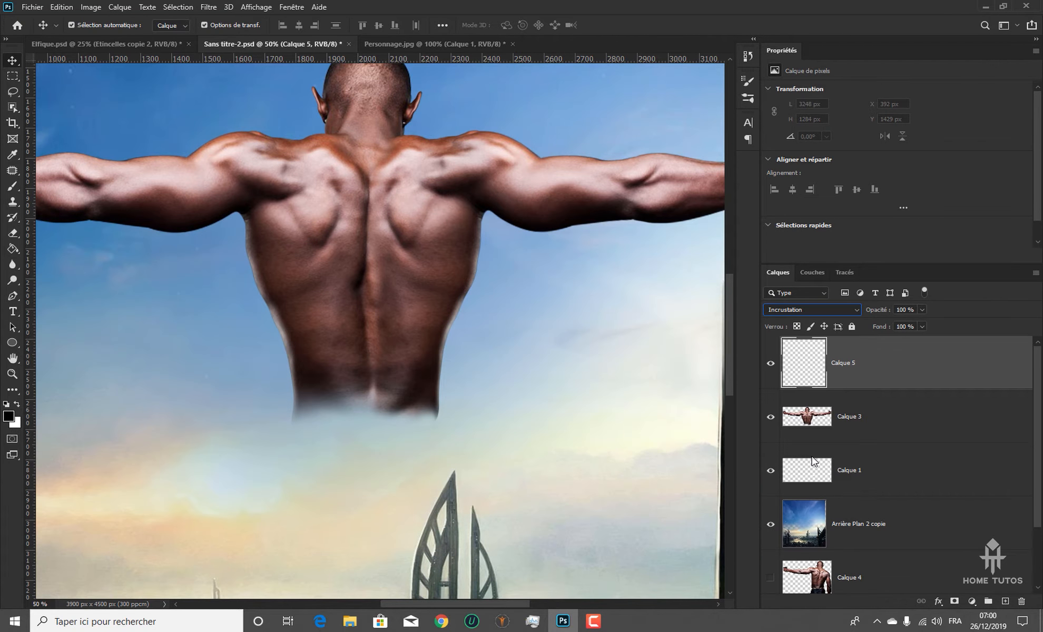
pyautogui.click(857, 310)
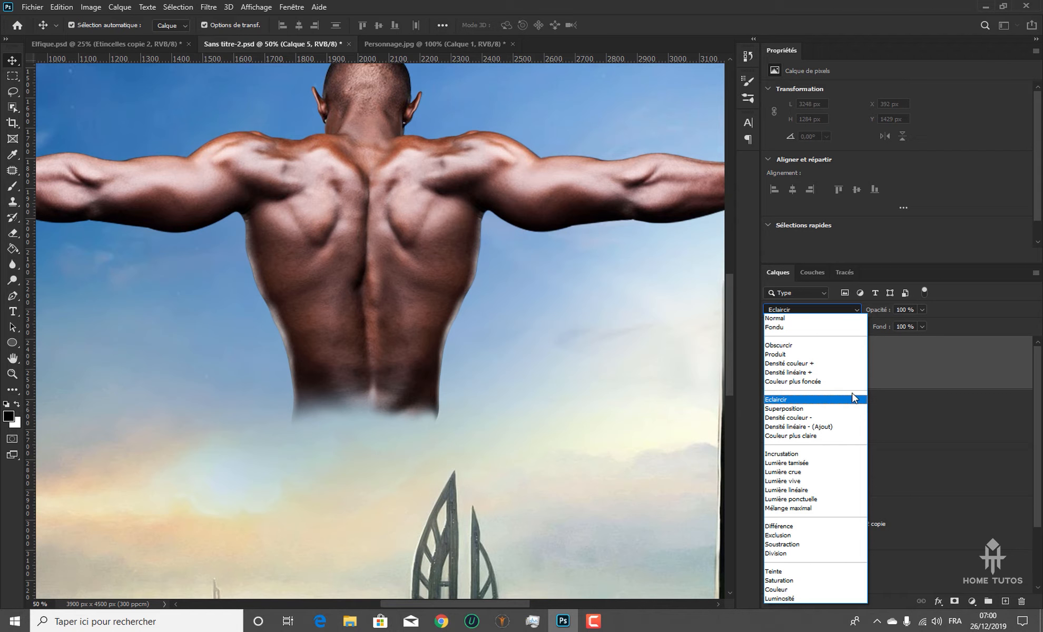
pyautogui.click(819, 408)
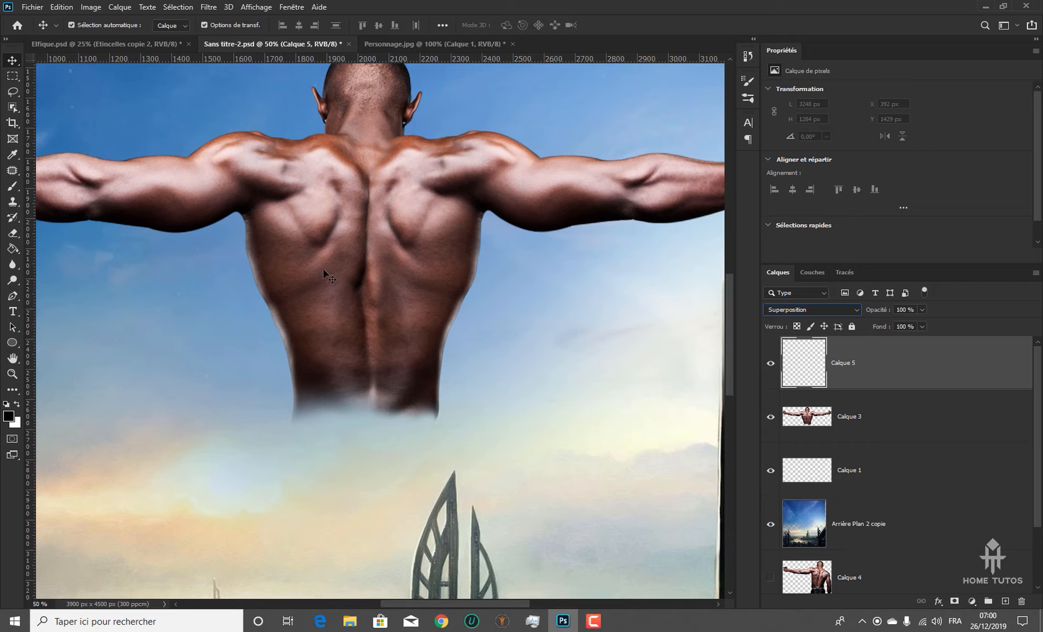
# Paint a white stroke across the left side of the man's lower back at brush size 142 and set Calque 5 to Incrustation
pyautogui.click(13, 186)
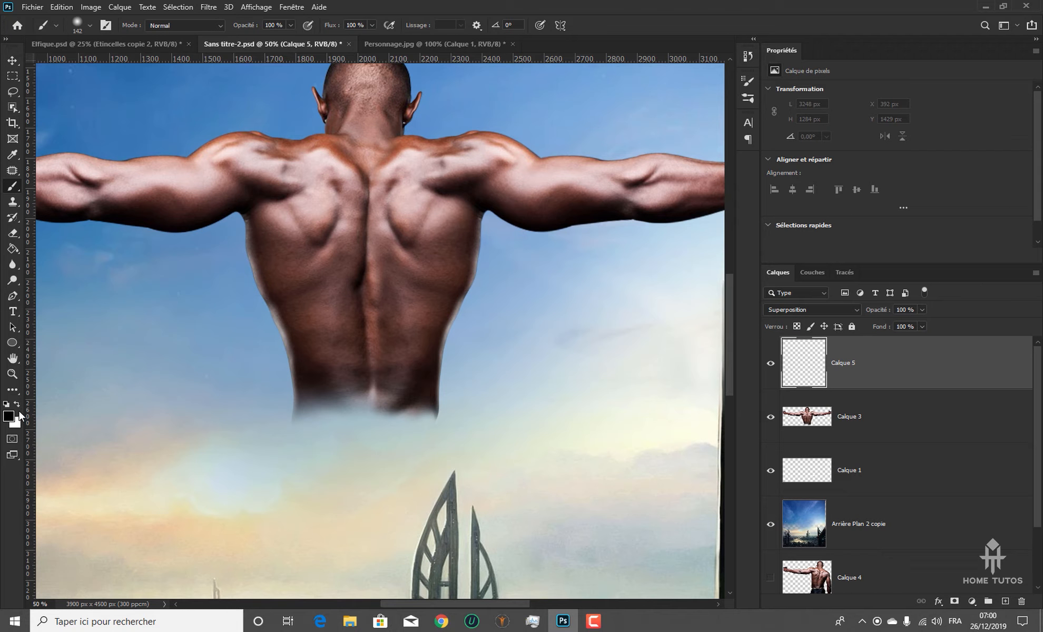
pyautogui.moveTo(315, 375); pyautogui.dragTo(377, 379)
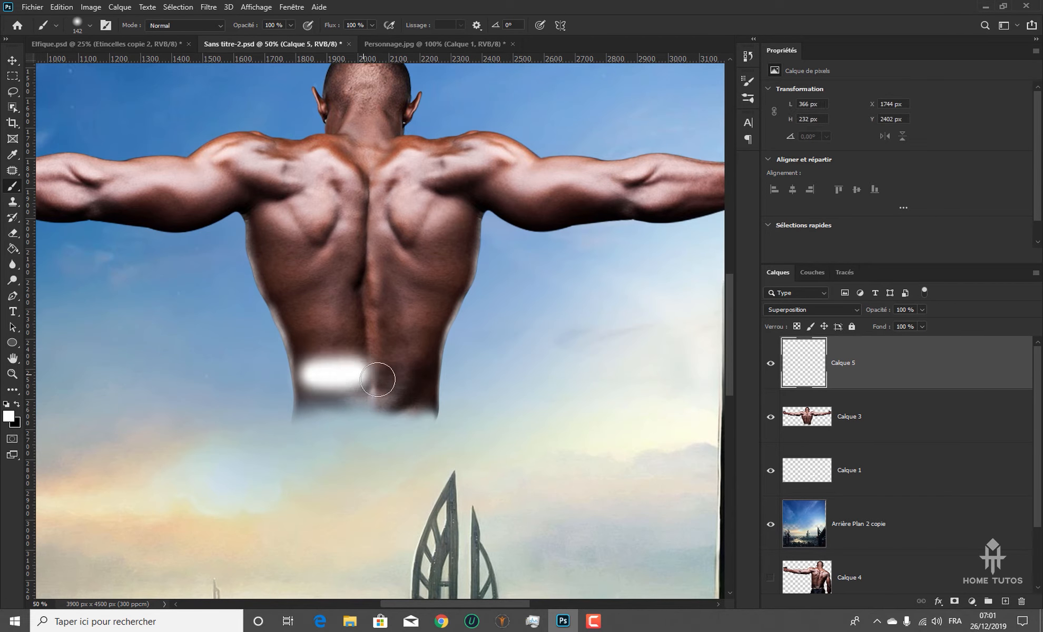
pyautogui.click(827, 309)
pyautogui.click(787, 456)
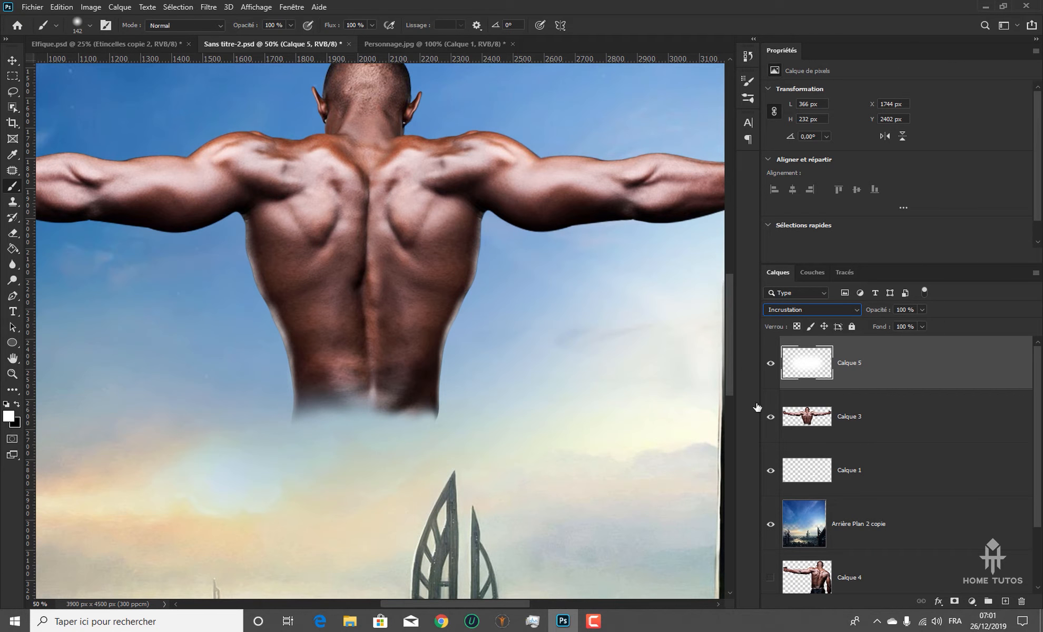
# Undo the Incrustation blend and the white stroke on Calque 5, and set the layer's blend mode to Lumière tamisée
pyautogui.hotkey('ctrl', 'z')
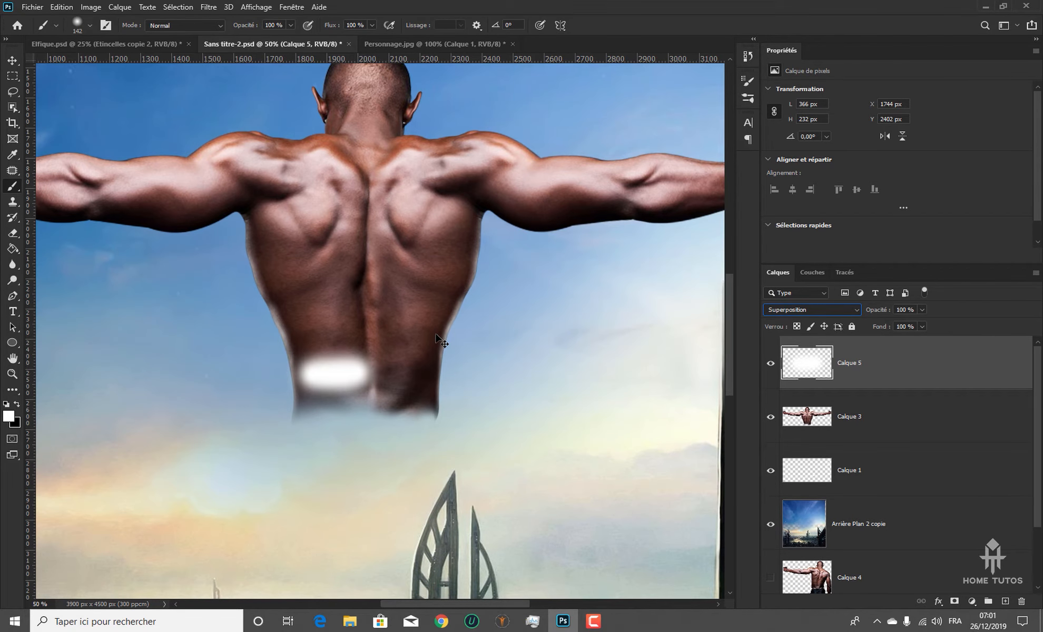
pyautogui.hotkey('ctrl', 'z')
pyautogui.click(810, 305)
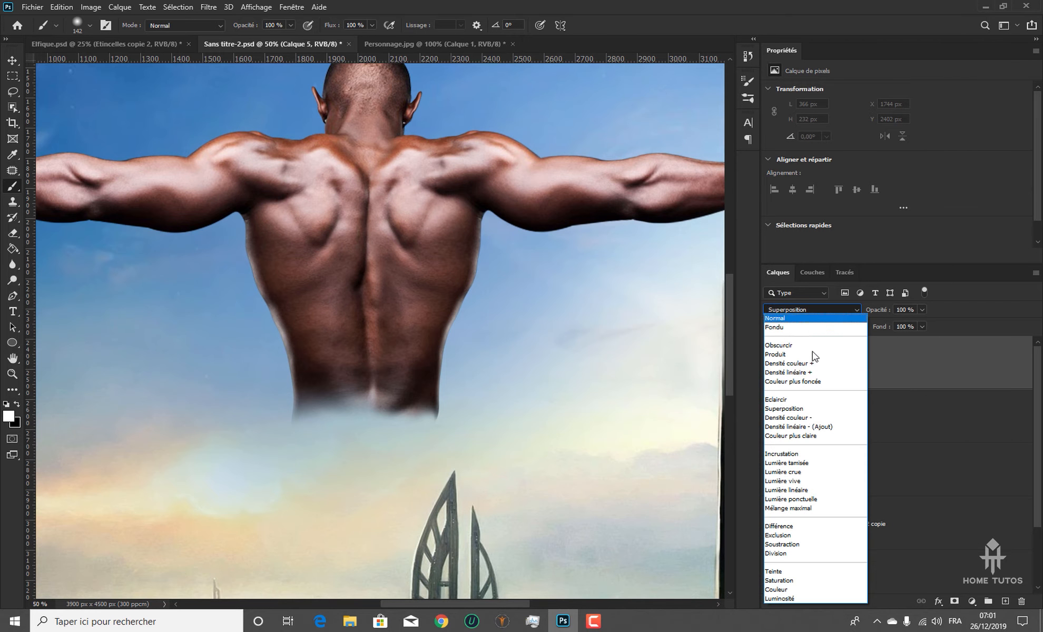
pyautogui.click(806, 460)
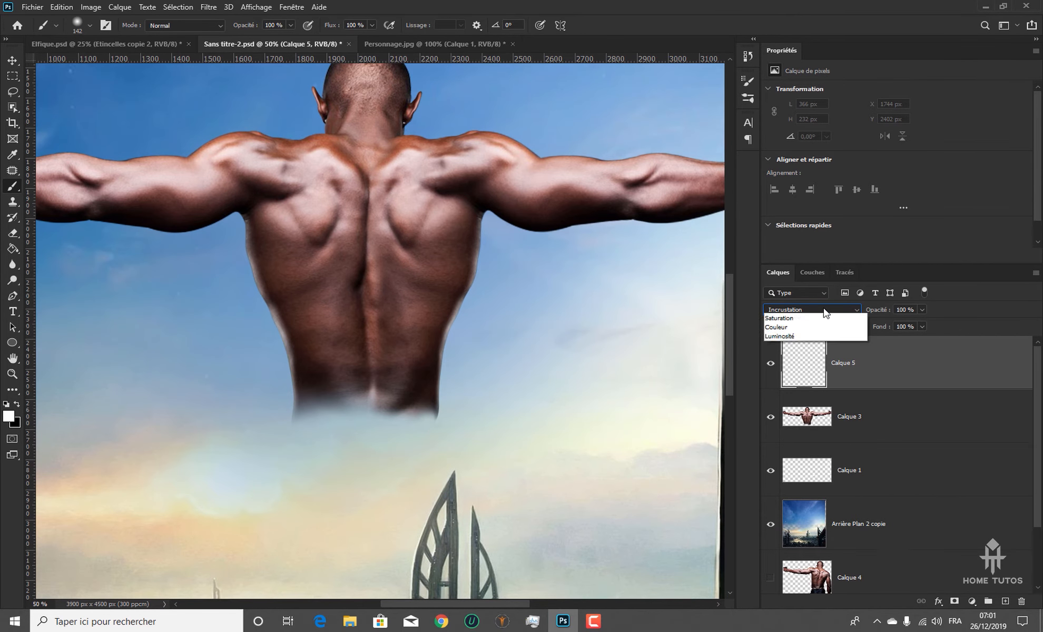
pyautogui.click(811, 310)
pyautogui.click(803, 466)
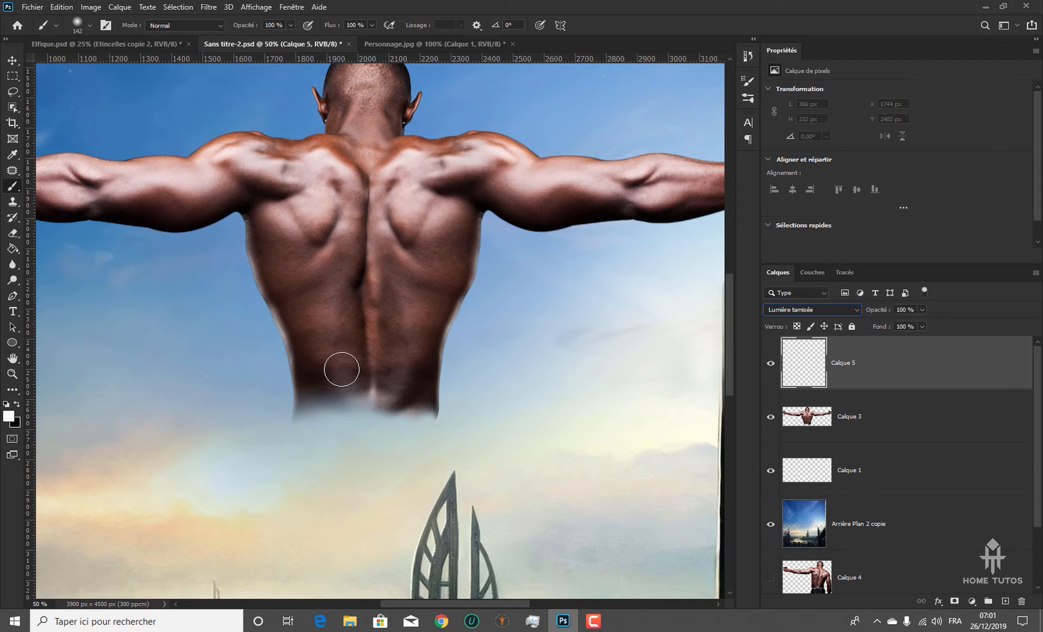
# Try a white stroke across the lower back at brush size 238, undo it, and set the brush opacity and flow to 50%
pyautogui.moveTo(327, 384)
pyautogui.mouseDown()
pyautogui.moveTo(417, 391)
pyautogui.moveTo(309, 393)
pyautogui.moveTo(312, 441)
pyautogui.moveTo(418, 387)
pyautogui.moveTo(316, 390)
pyautogui.moveTo(406, 387)
pyautogui.moveTo(384, 386)
pyautogui.mouseUp()
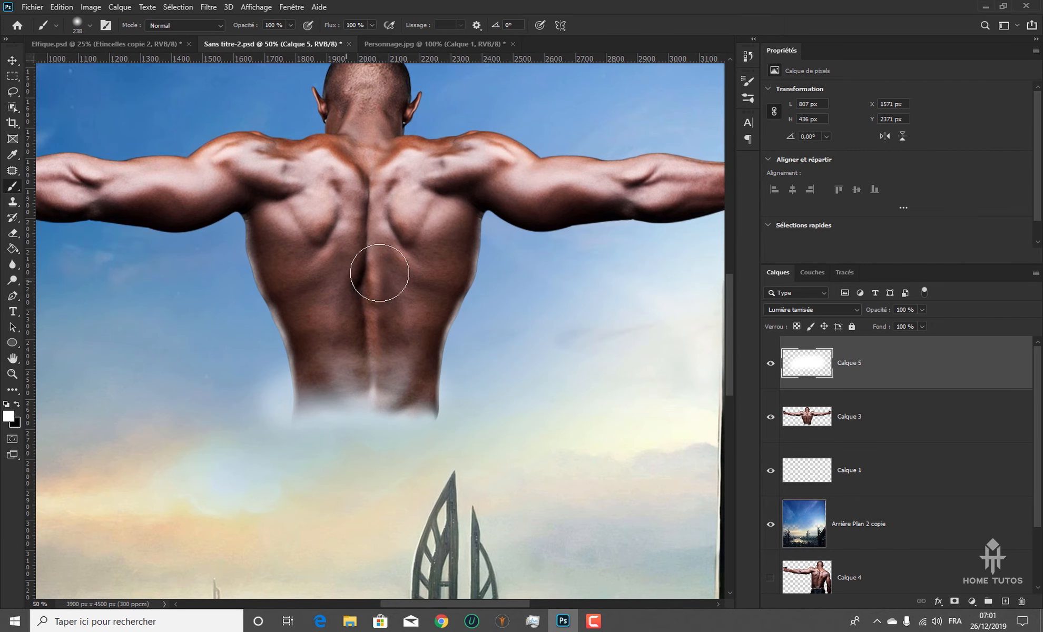
pyautogui.hotkey('ctrl', 'z')
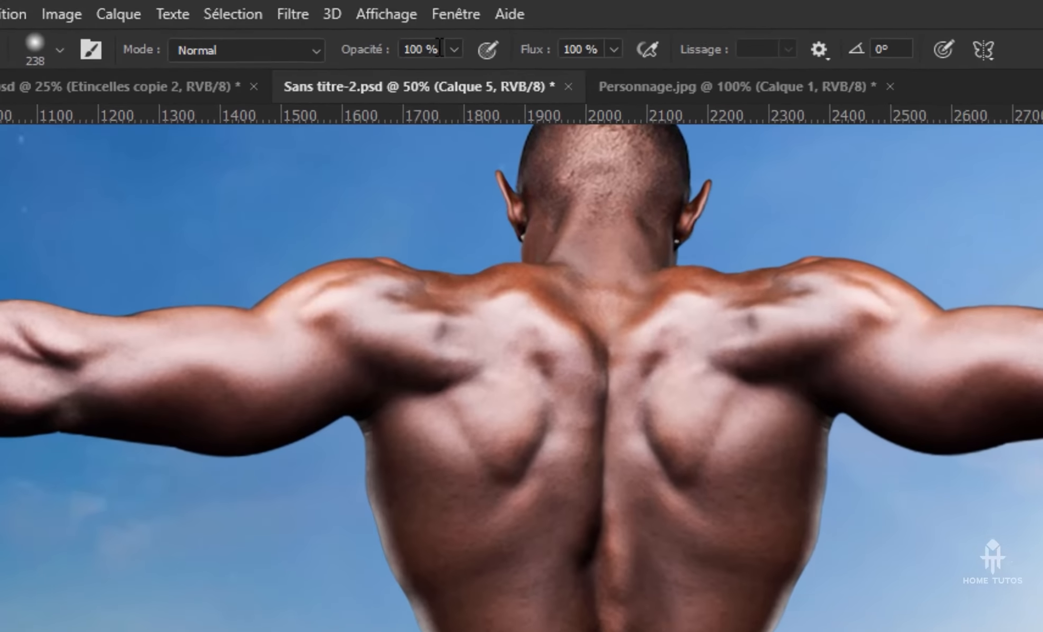
pyautogui.click(440, 47)
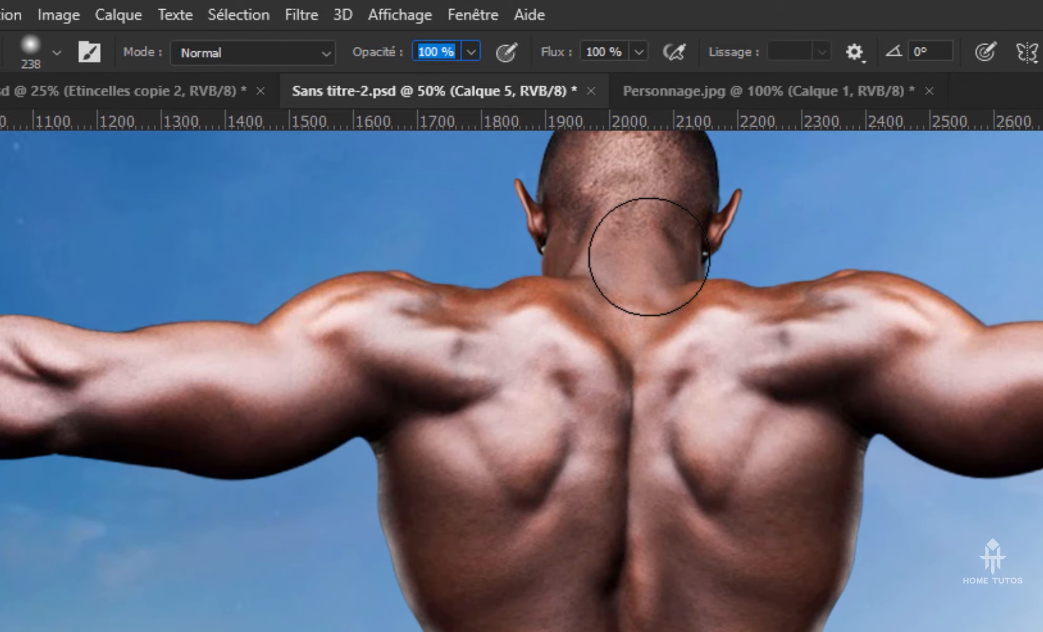
pyautogui.write('50')
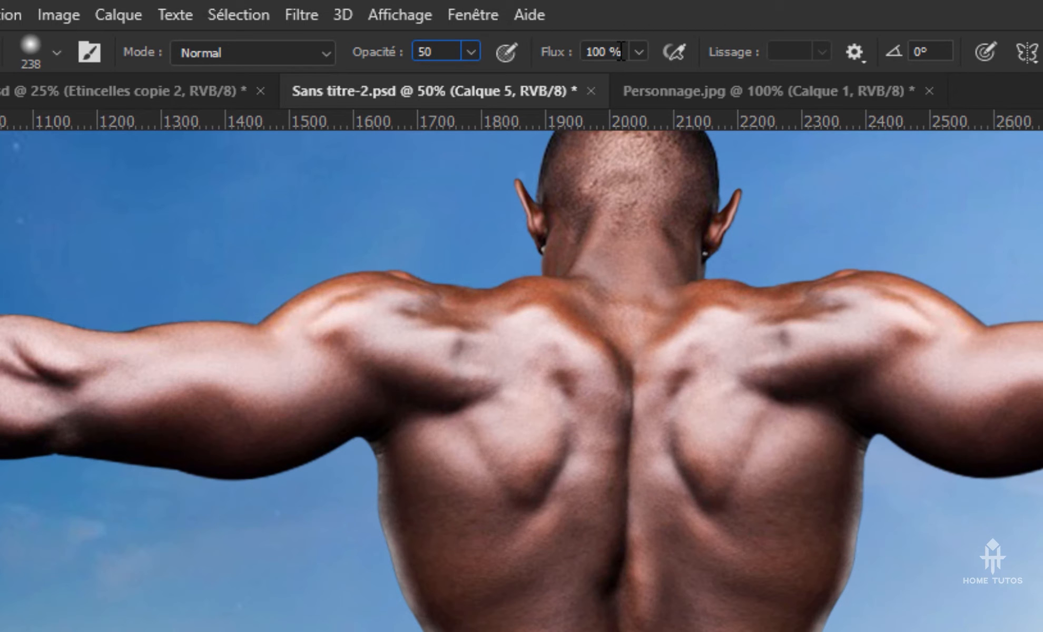
pyautogui.click(621, 52)
pyautogui.write('50')
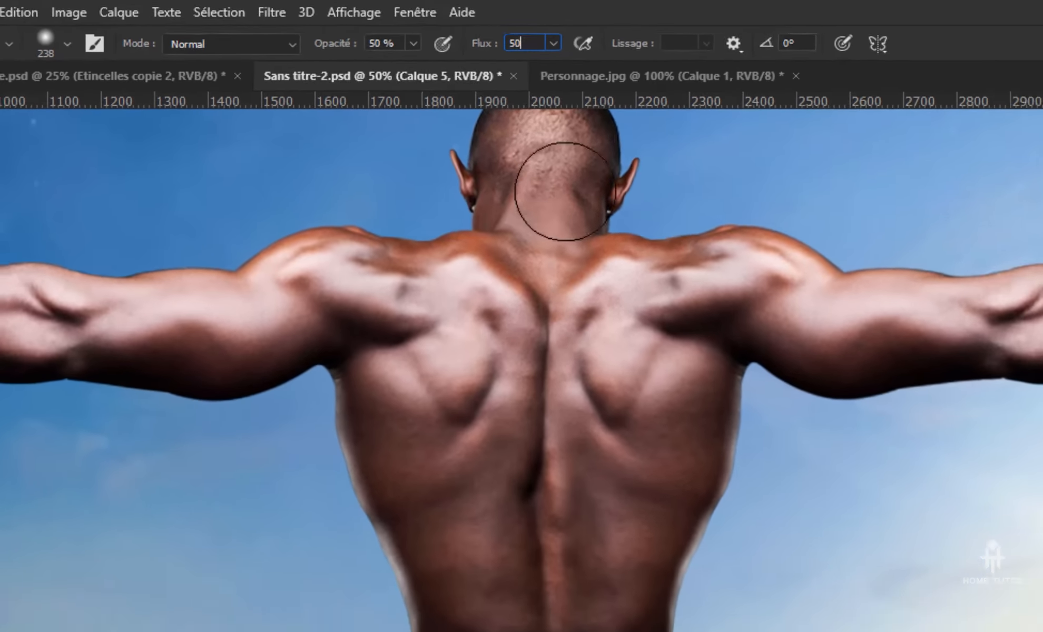
pyautogui.press('Return')
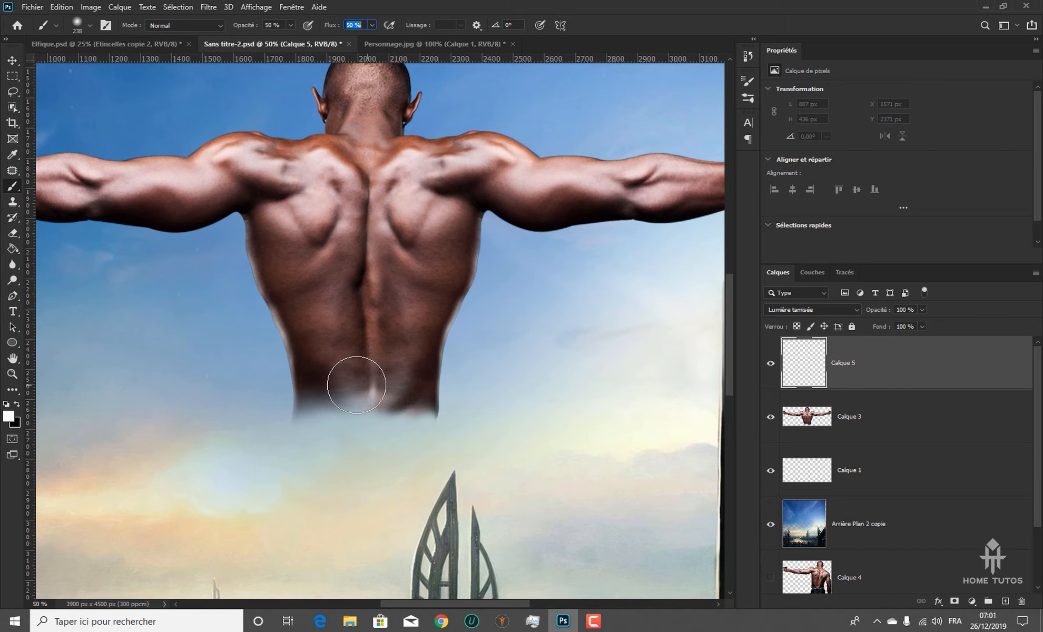
# Paint soft white light across the man's lower back on Calque 5, comparing the Normal blend mode with Lumière tamisée and keeping Lumière tamisée
pyautogui.moveTo(356, 385)
pyautogui.mouseDown()
pyautogui.moveTo(309, 398)
pyautogui.moveTo(422, 387)
pyautogui.moveTo(423, 397)
pyautogui.moveTo(398, 410)
pyautogui.moveTo(329, 408)
pyautogui.moveTo(300, 390)
pyautogui.moveTo(377, 415)
pyautogui.moveTo(438, 411)
pyautogui.moveTo(393, 417)
pyautogui.moveTo(320, 389)
pyautogui.moveTo(298, 400)
pyautogui.moveTo(432, 412)
pyautogui.moveTo(427, 387)
pyautogui.moveTo(401, 405)
pyautogui.moveTo(323, 397)
pyautogui.moveTo(351, 390)
pyautogui.moveTo(309, 413)
pyautogui.moveTo(401, 416)
pyautogui.moveTo(426, 404)
pyautogui.moveTo(363, 415)
pyautogui.moveTo(314, 399)
pyautogui.moveTo(334, 418)
pyautogui.moveTo(414, 402)
pyautogui.mouseUp()
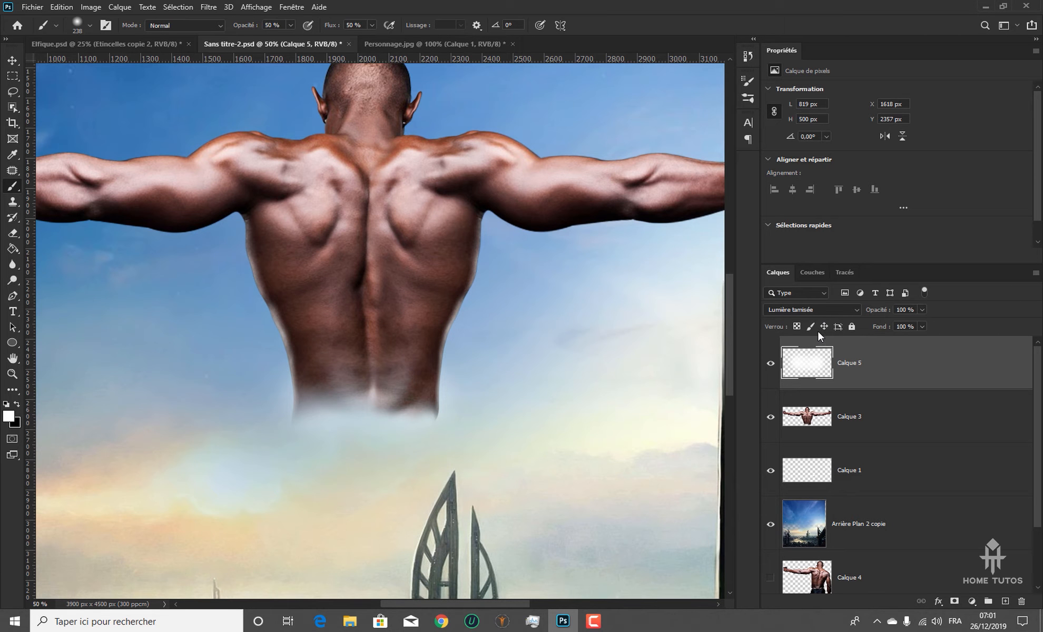
pyautogui.click(817, 309)
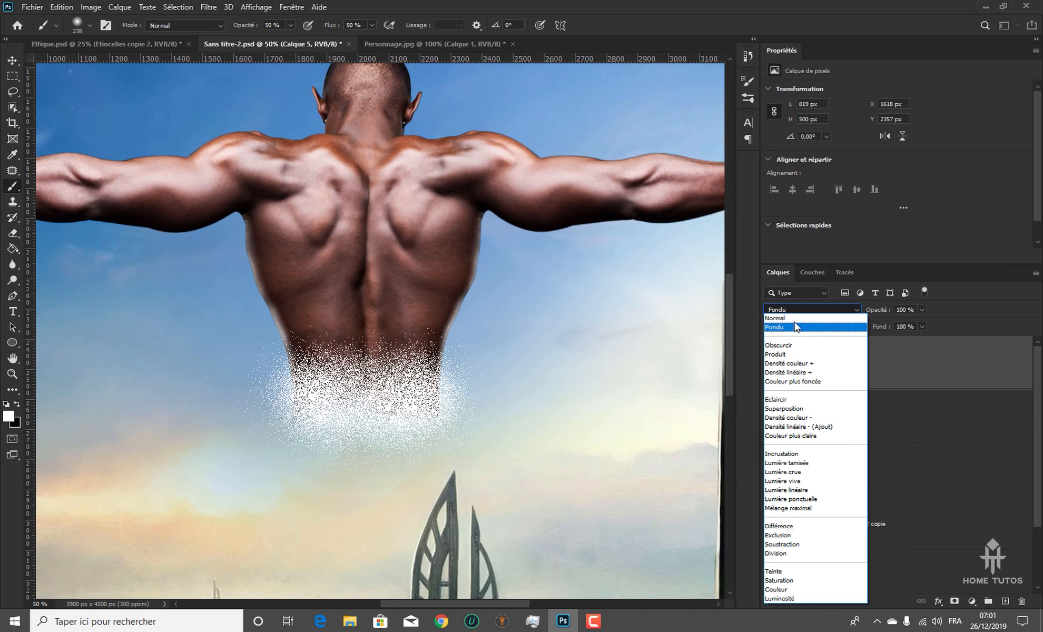
pyautogui.click(774, 318)
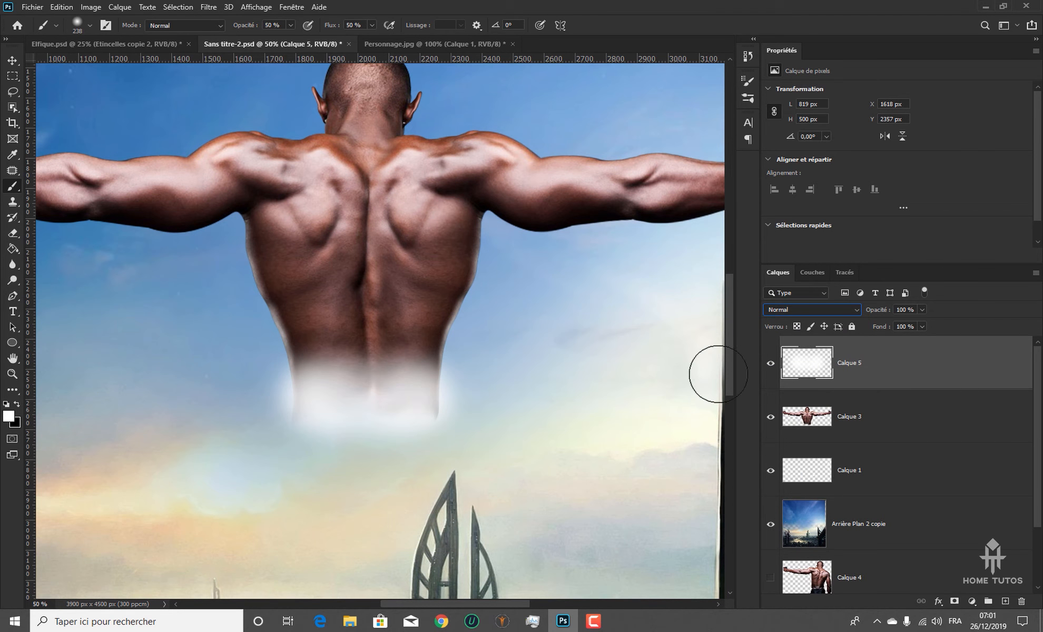
pyautogui.click(807, 310)
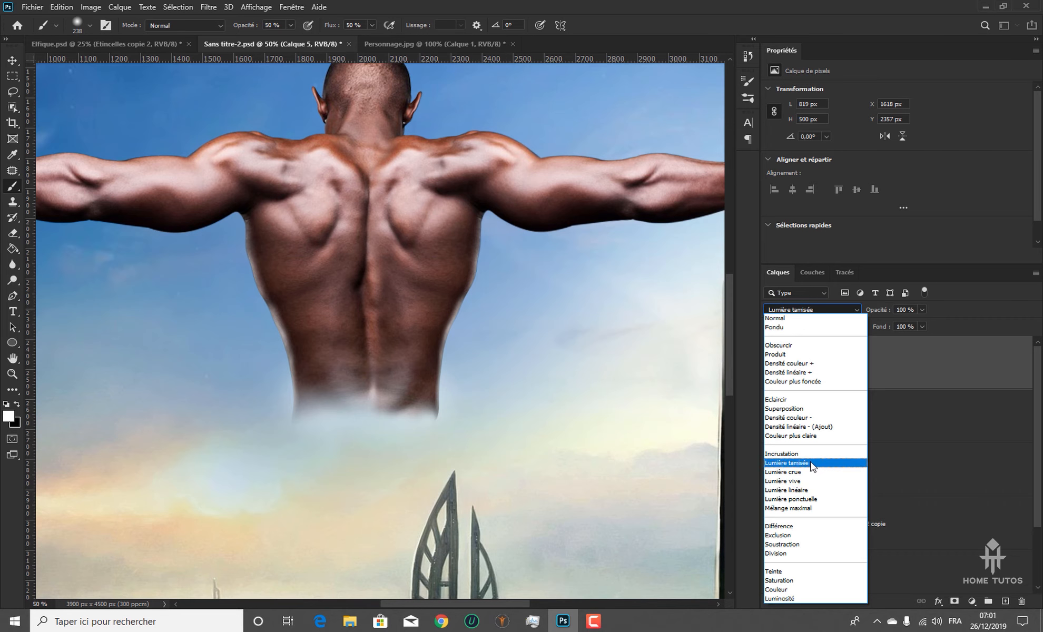
pyautogui.click(787, 463)
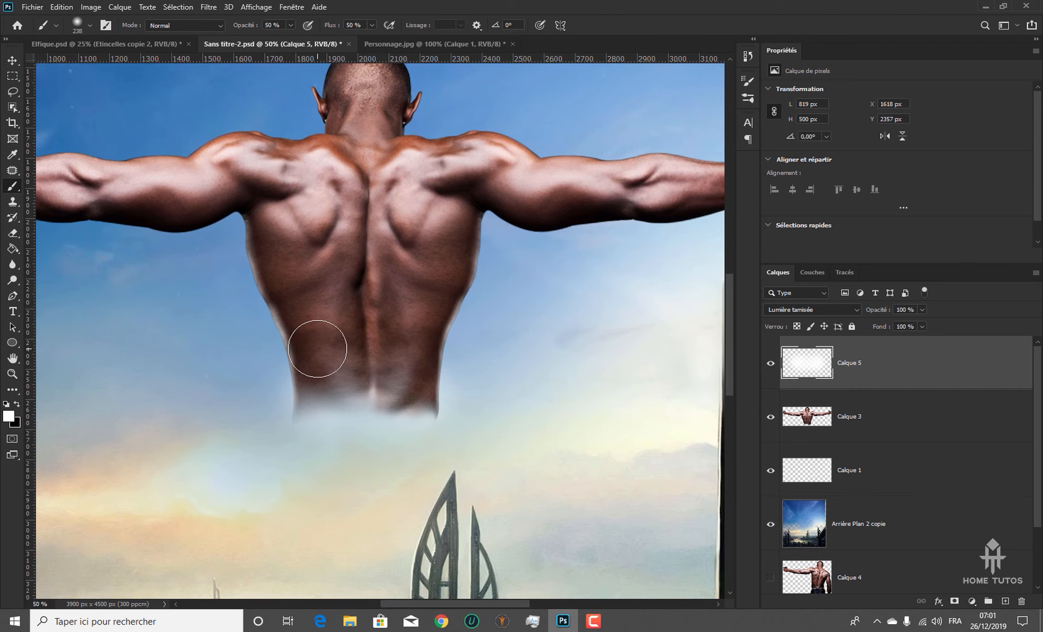
pyautogui.moveTo(314, 360)
pyautogui.mouseDown()
pyautogui.moveTo(420, 351)
pyautogui.moveTo(420, 376)
pyautogui.moveTo(354, 379)
pyautogui.moveTo(315, 407)
pyautogui.moveTo(439, 342)
pyautogui.moveTo(312, 355)
pyautogui.moveTo(389, 367)
pyautogui.mouseUp()
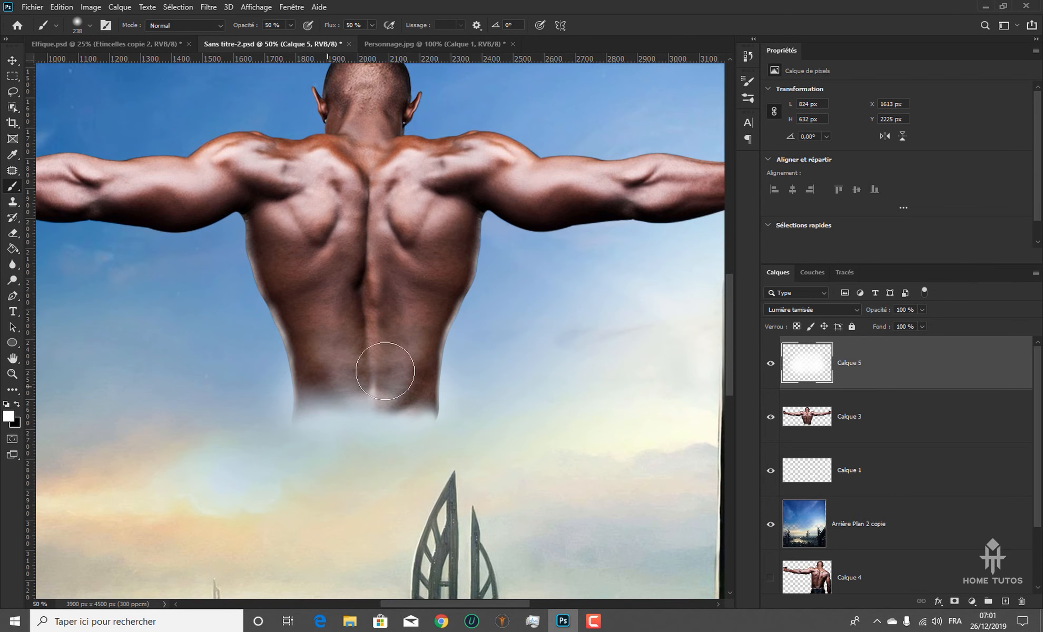
# Reduce the opacity of Calque 5 to 97%
pyautogui.hotkey('ctrl', '-')
pyautogui.hotkey('ctrl', '-')
pyautogui.click(923, 310)
pyautogui.moveTo(922, 323); pyautogui.dragTo(921, 323)
pyautogui.click(931, 358)
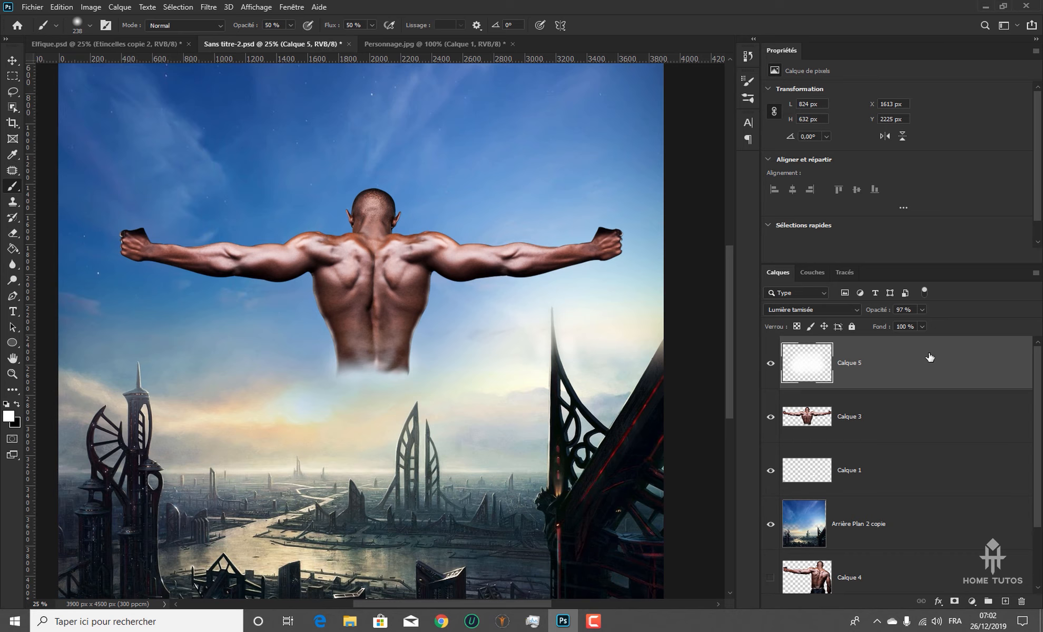
# Clip Calque 5 to Calque 3 with a clipping mask and merge the two layers
pyautogui.rightClick(914, 366)
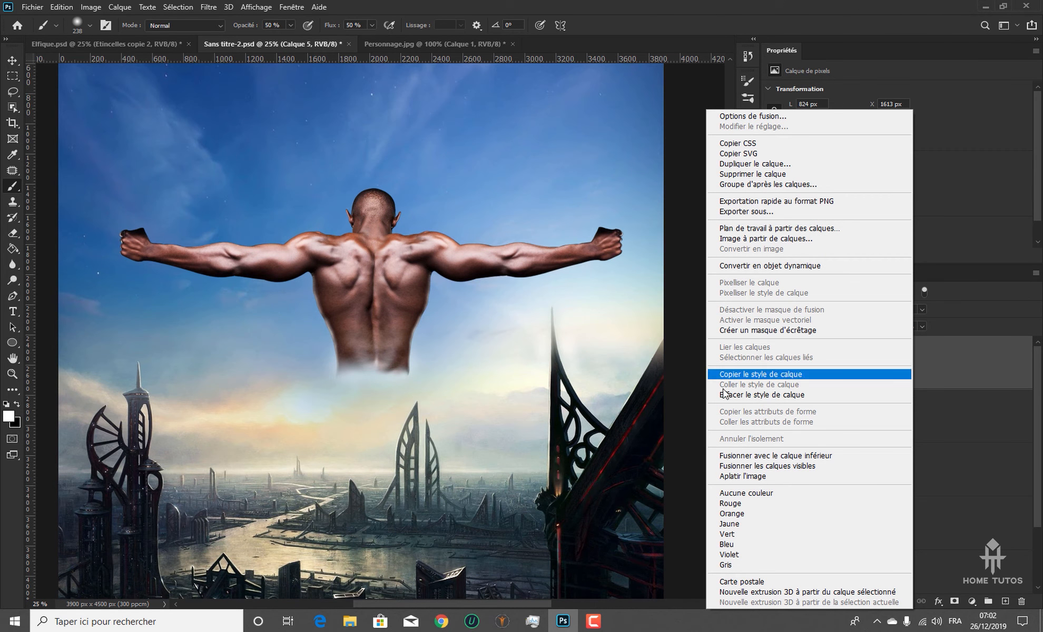
pyautogui.click(955, 370)
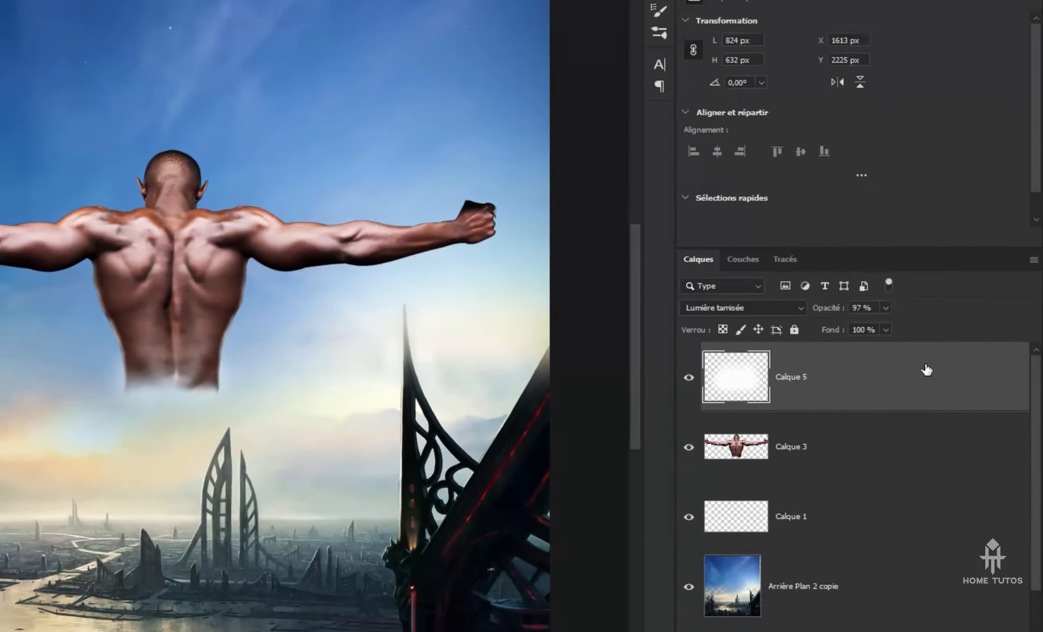
pyautogui.rightClick(952, 360)
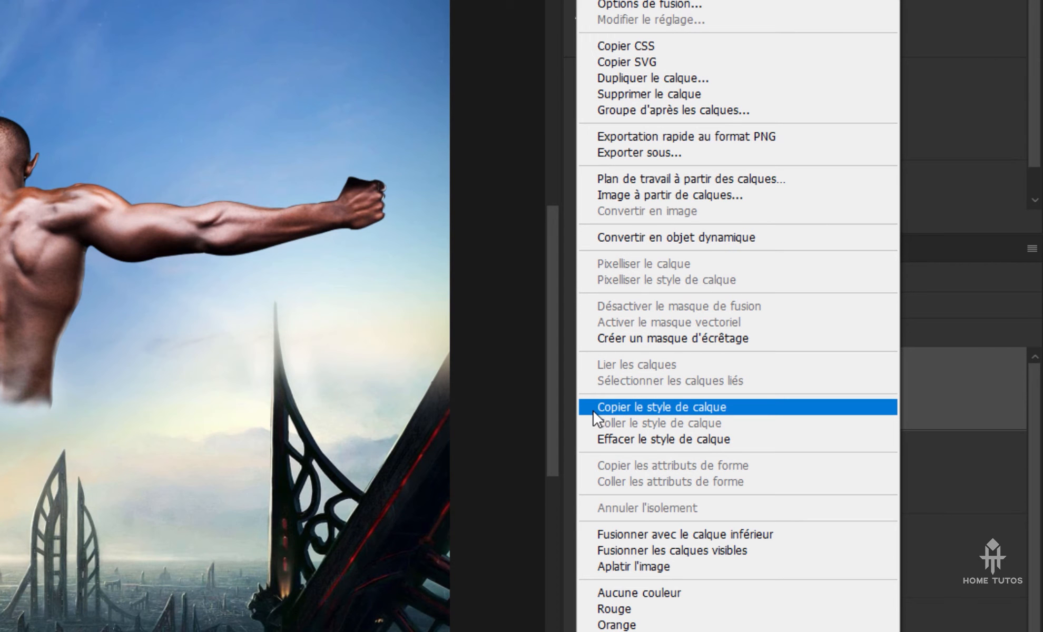
pyautogui.click(616, 340)
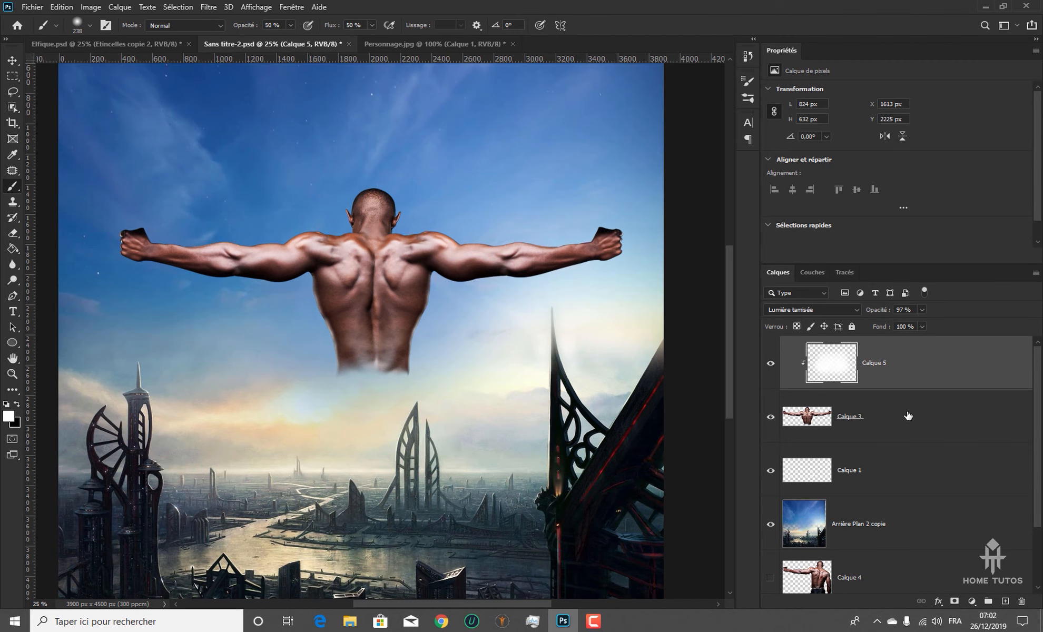
pyautogui.click(908, 417)
pyautogui.hotkey('ctrl', 'e')
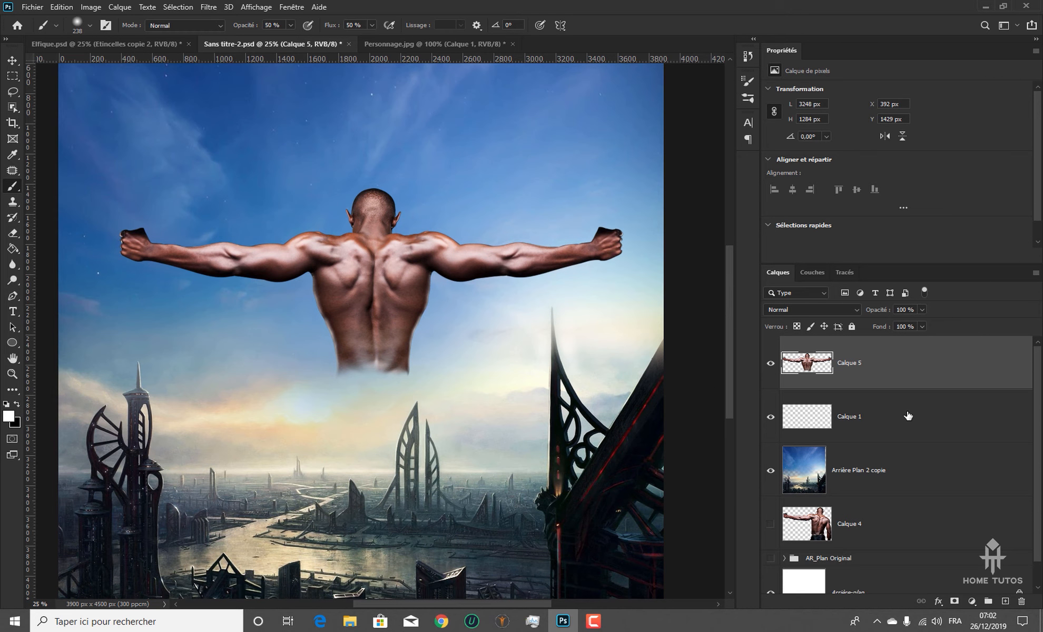
# Examine the lightened lower back of the merged figure up close and within the whole poster
pyautogui.hotkey('ctrl', '+')
pyautogui.hotkey('ctrl', '+')
pyautogui.hotkey('ctrl', '+')
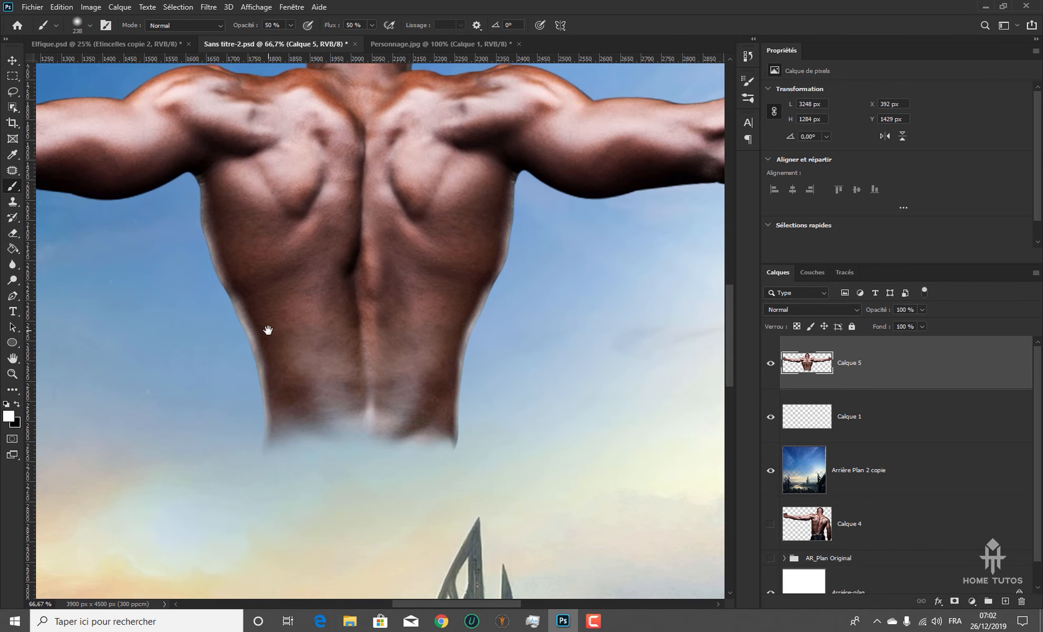
pyautogui.hscroll(1, 345, 452)
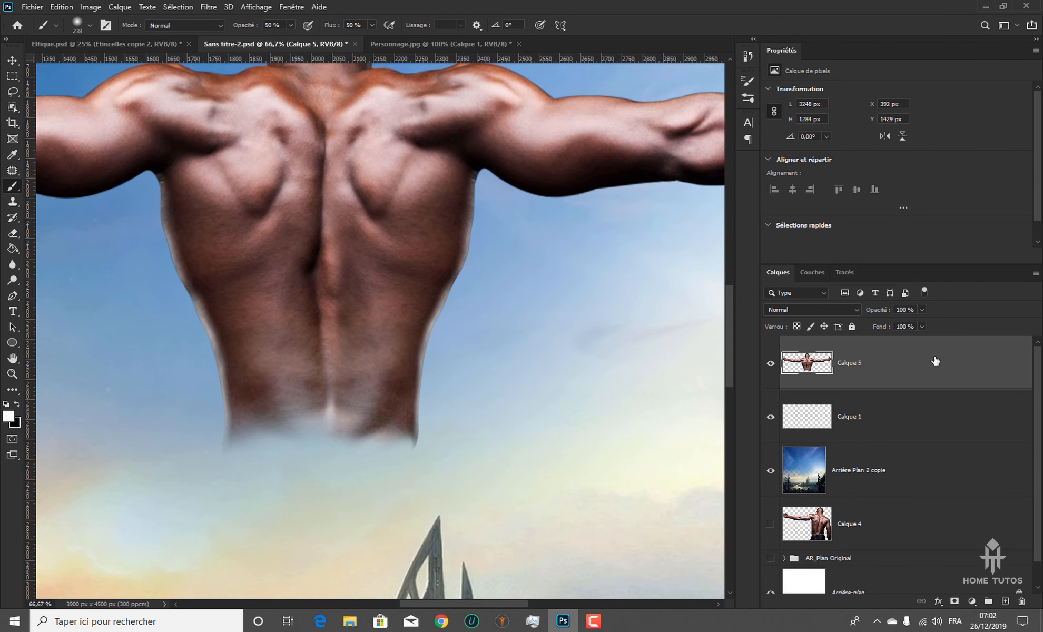
pyautogui.hotkey('ctrl', '-')
pyautogui.hotkey('ctrl', '-')
pyautogui.hotkey('ctrl', '-')
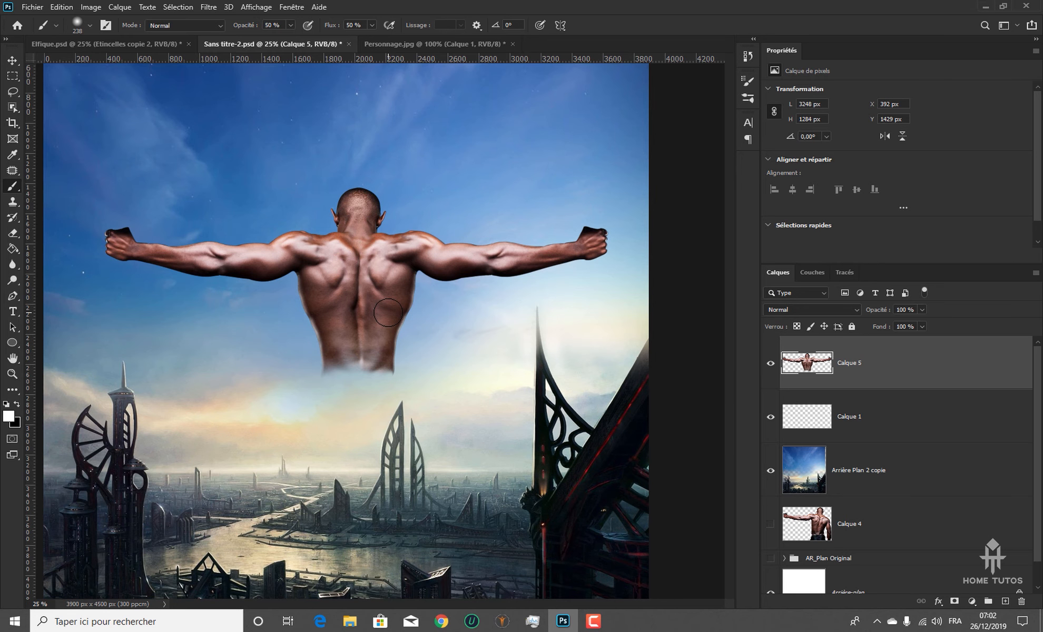
pyautogui.hotkey('ctrl', '-')
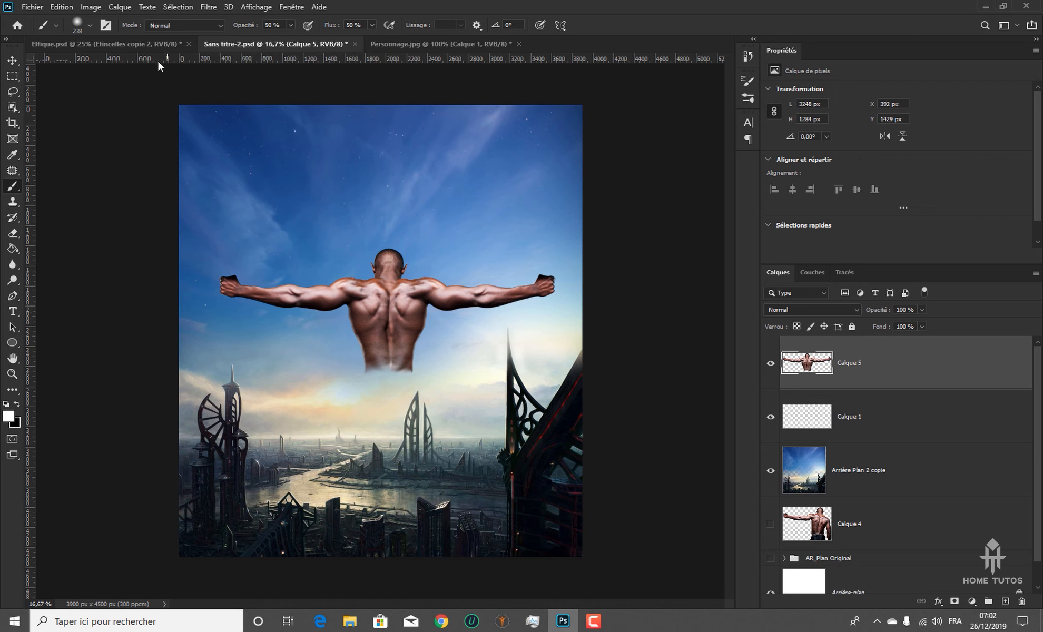
# Switch to the finished Elfique.psd poster and examine the man's helmet, back medallion and wings up close and in the full composition
pyautogui.click(142, 42)
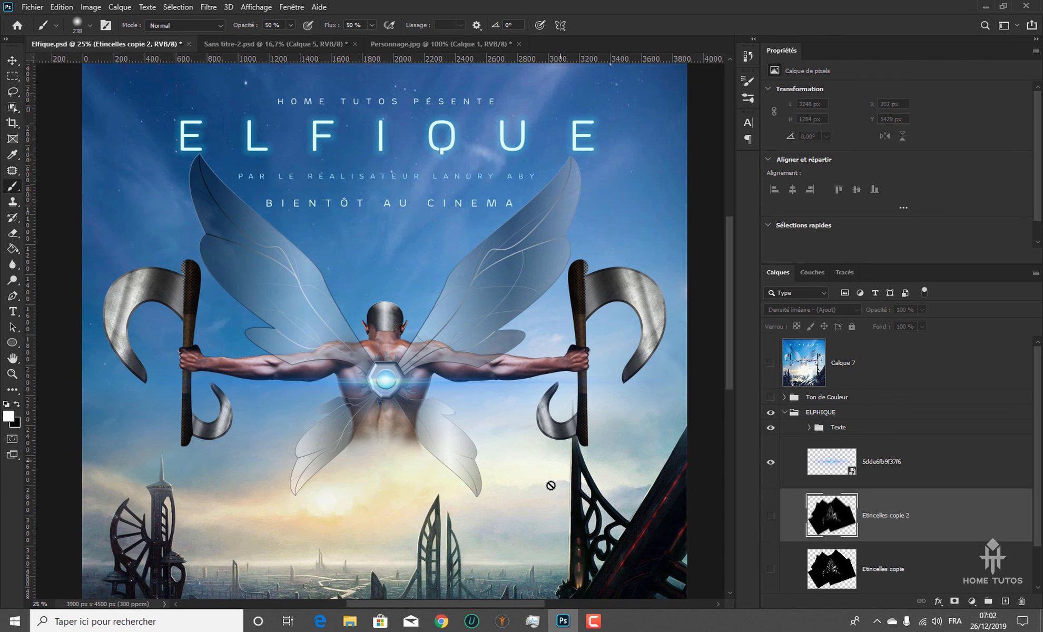
pyautogui.hotkey('ctrl', '+')
pyautogui.hotkey('ctrl', '+')
pyautogui.hotkey('ctrl', '+')
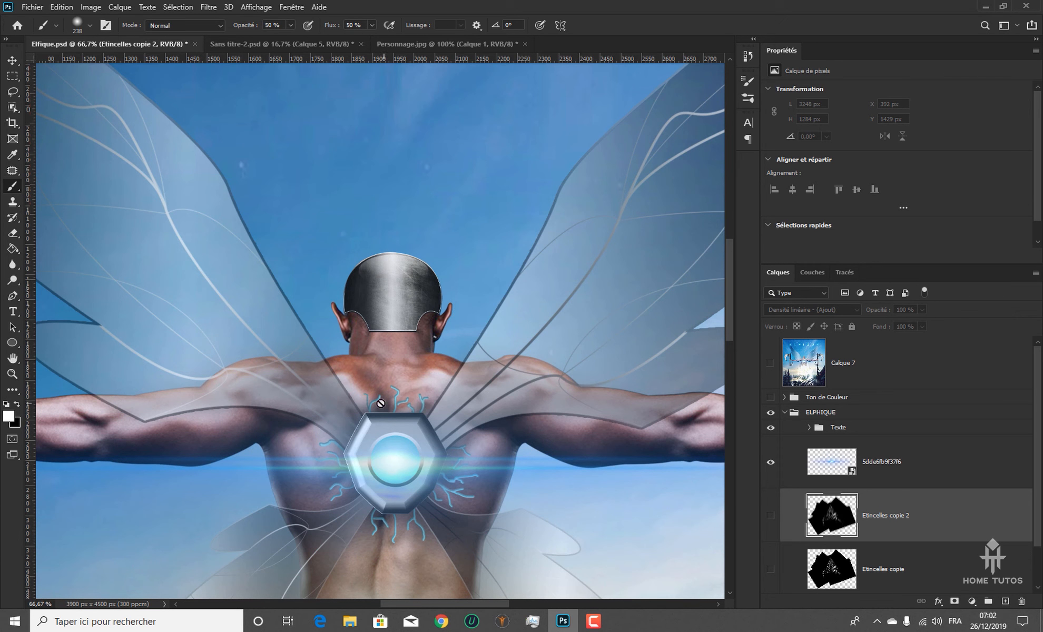
pyautogui.hotkey('ctrl', '+')
pyautogui.moveTo(480, 406); pyautogui.dragTo(388, 205)
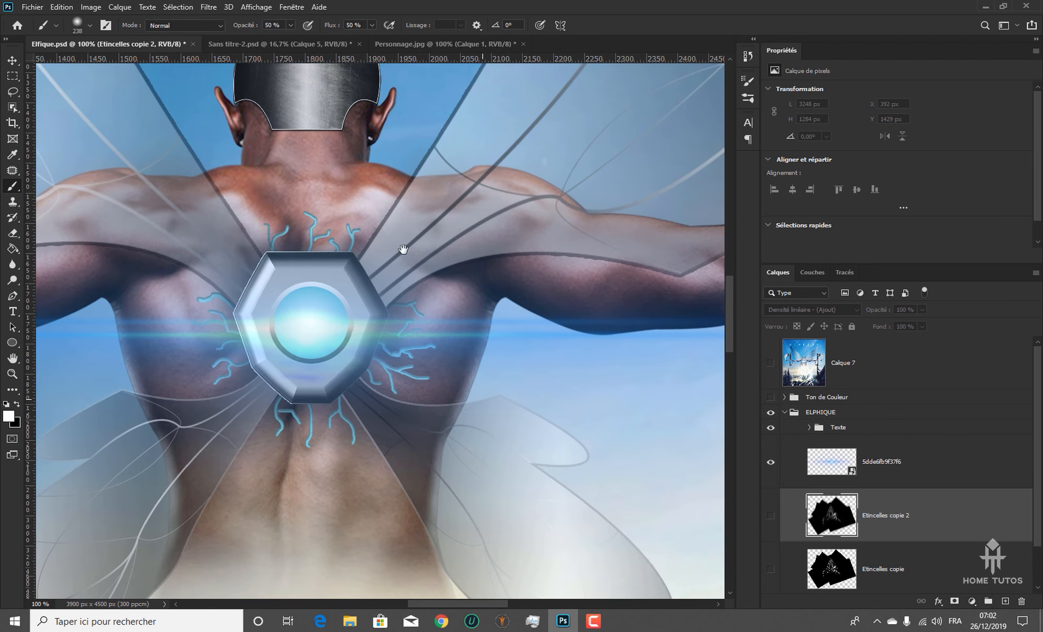
pyautogui.hotkey('ctrl', '-')
pyautogui.hotkey('ctrl', '-')
pyautogui.hotkey('ctrl', '-')
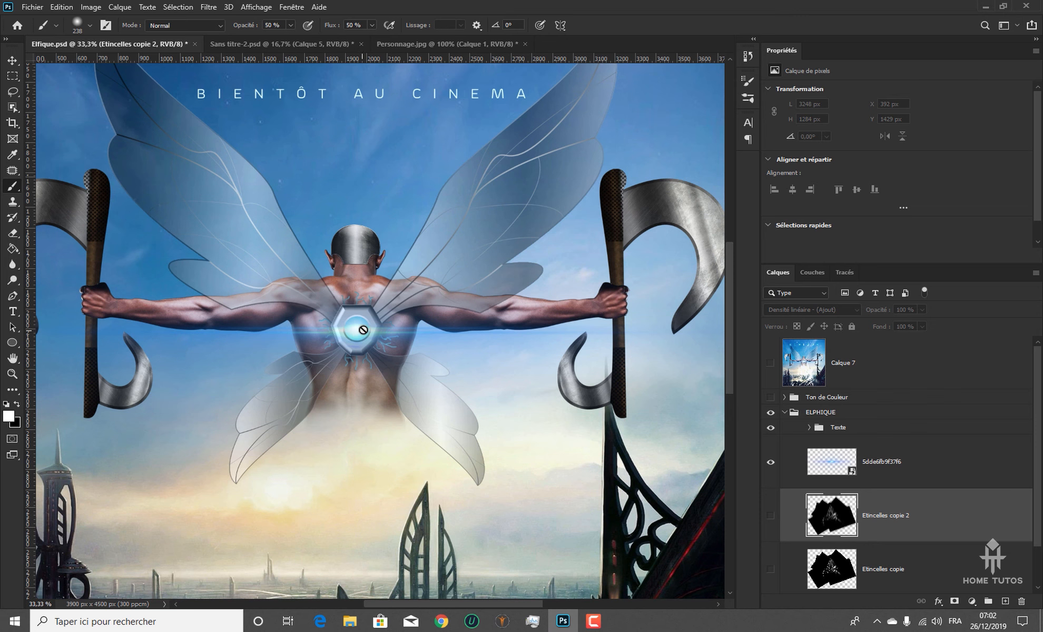
pyautogui.hotkey('ctrl', '-')
pyautogui.hotkey('ctrl', '-')
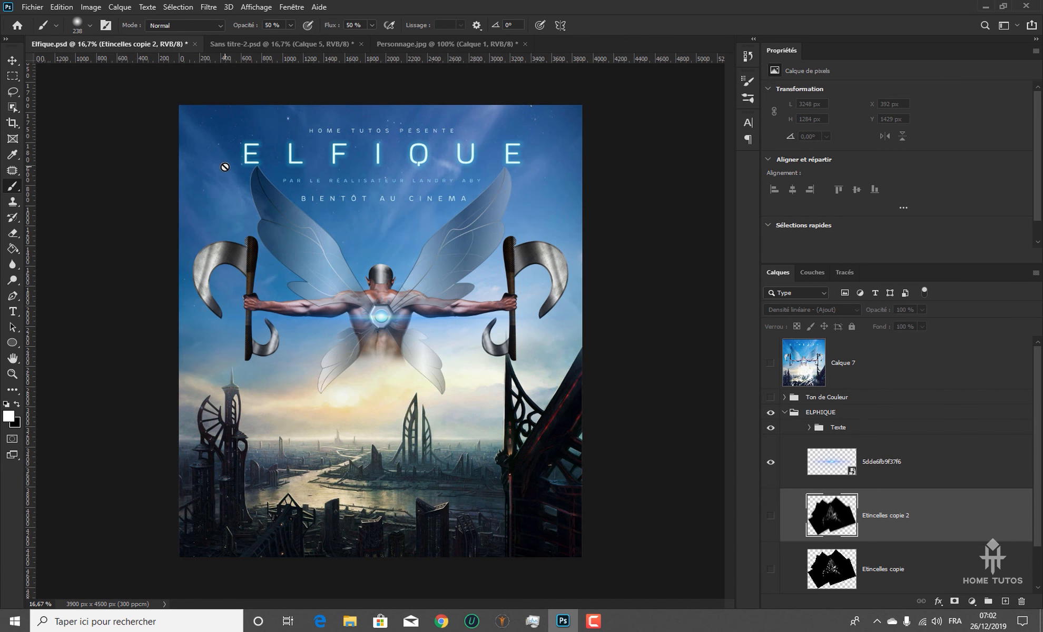